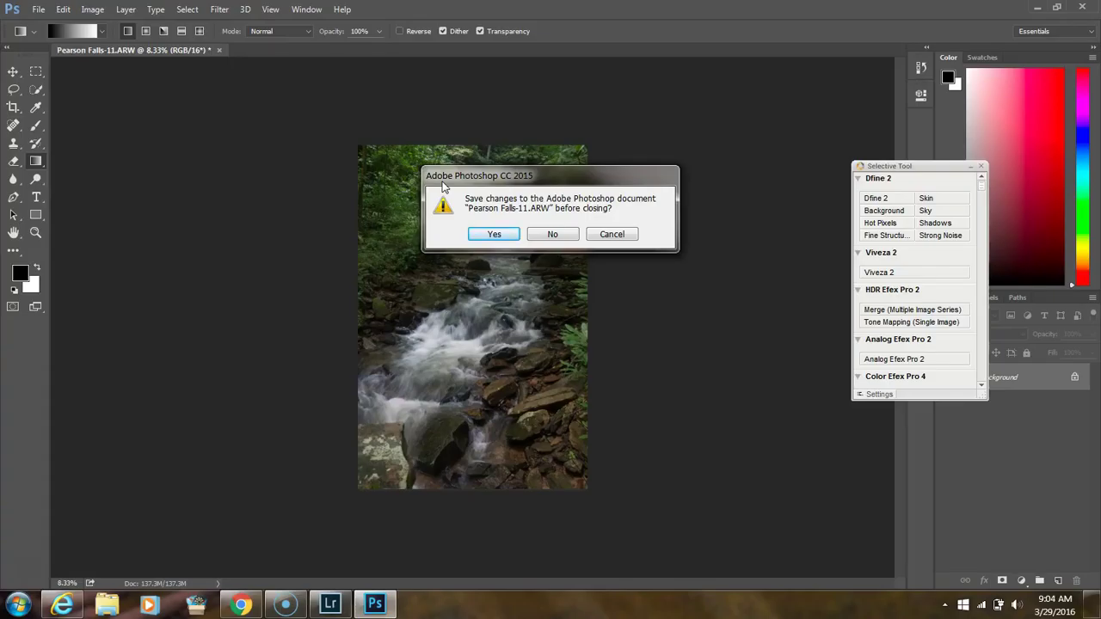
# Discard changes to Pearson Falls-11 and minimize Photoshop so Lightroom shows
pyautogui.click(552, 234)
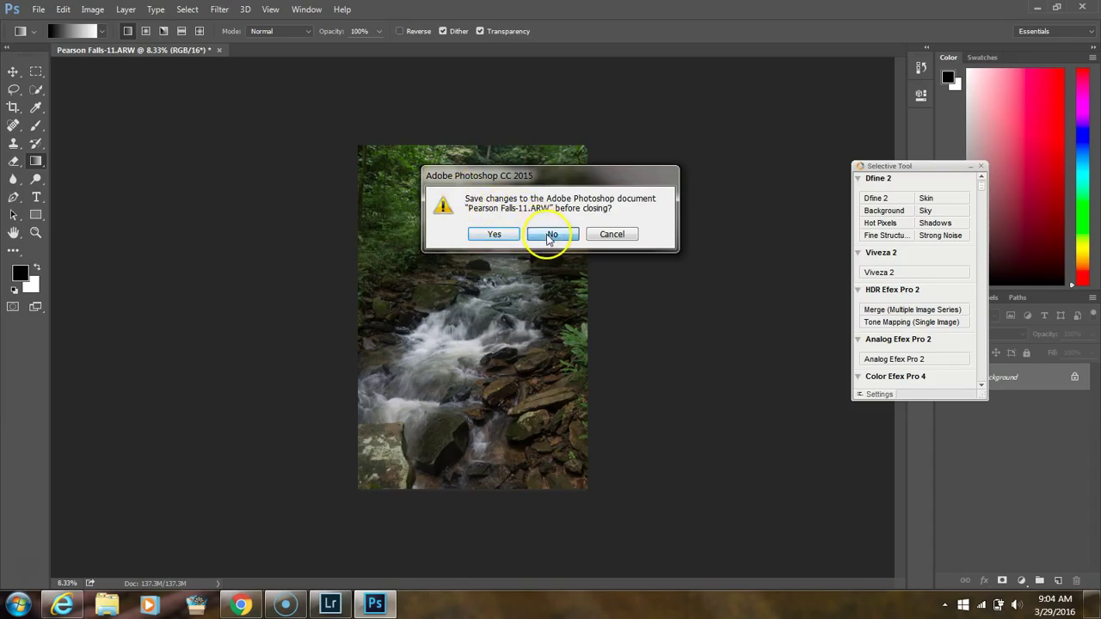
pyautogui.click(1036, 7)
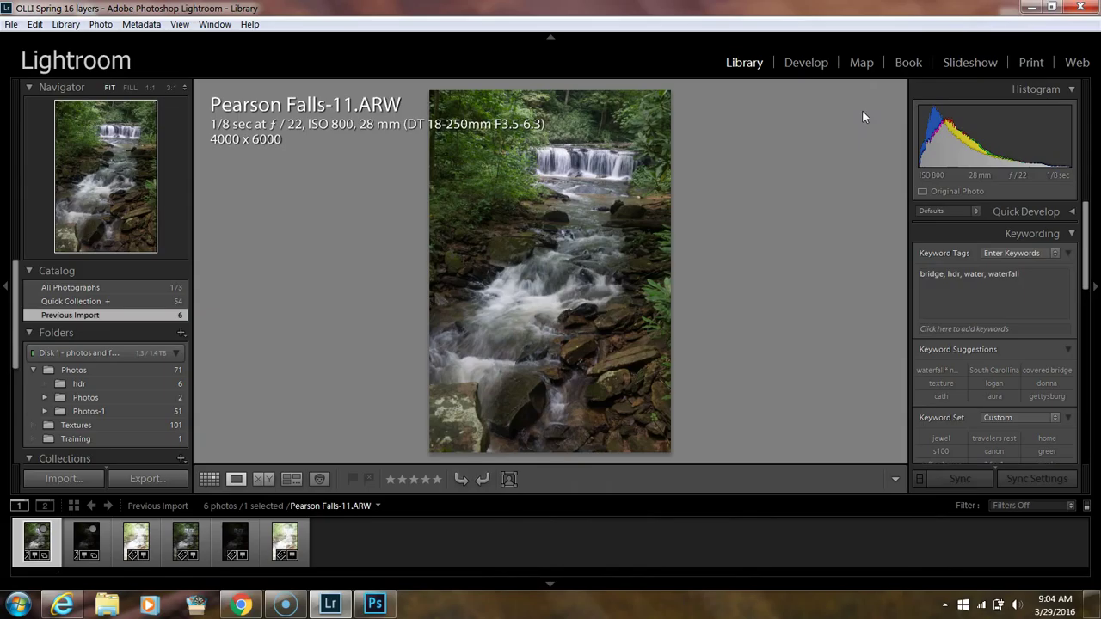
# Under All Photographs, enlarge thumbnails, view Pierson Falls-196 in Loupe, then switch to Develop
pyautogui.click(158, 290)
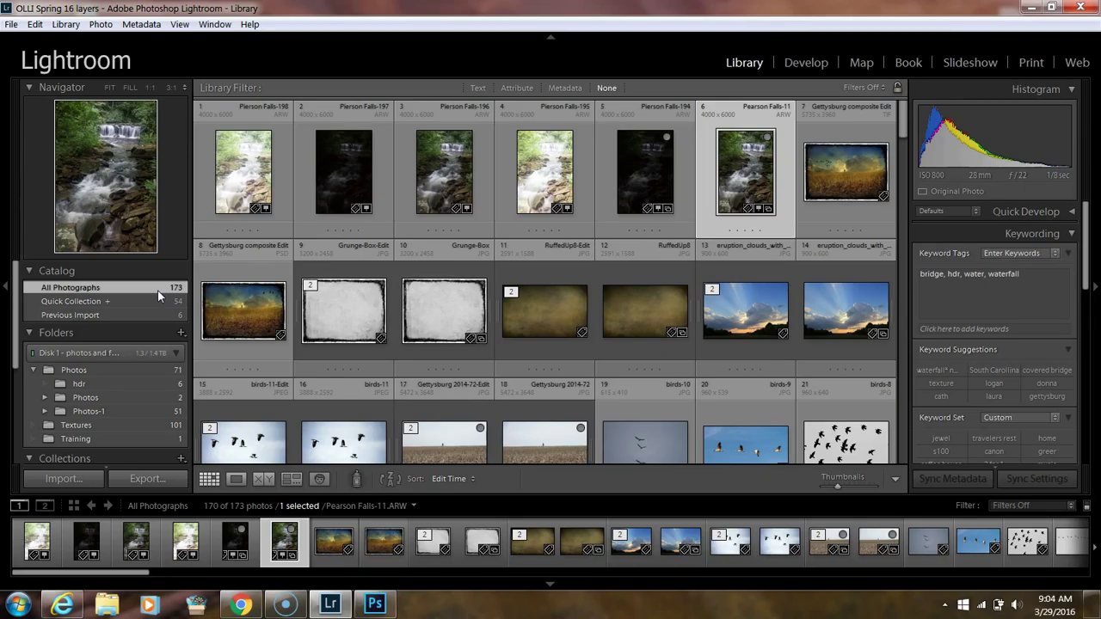
pyautogui.click(441, 177)
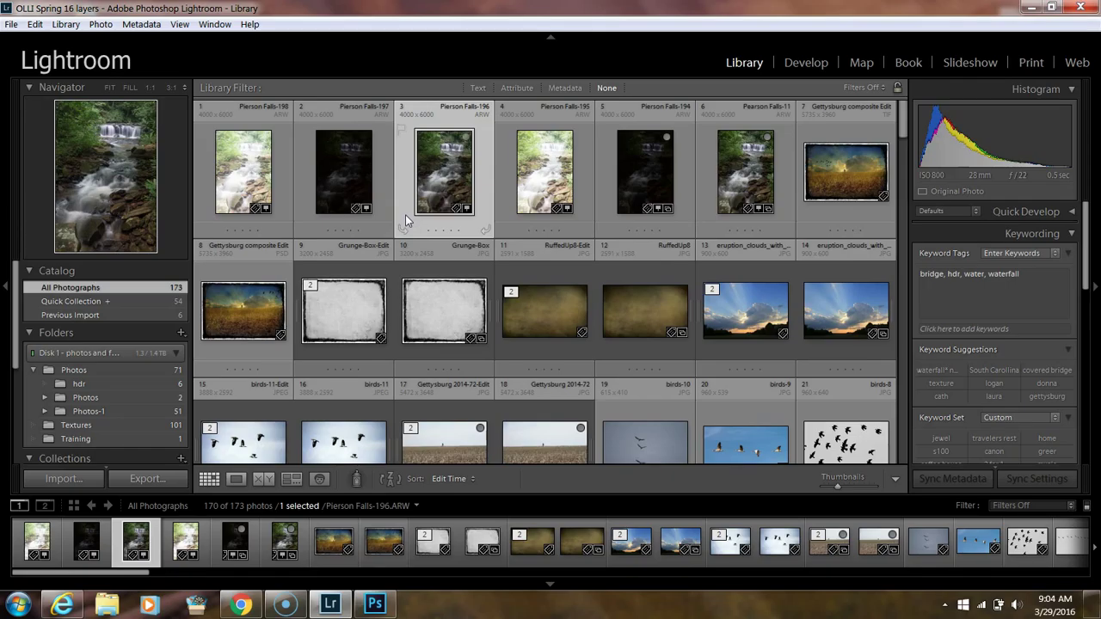
pyautogui.click(856, 487)
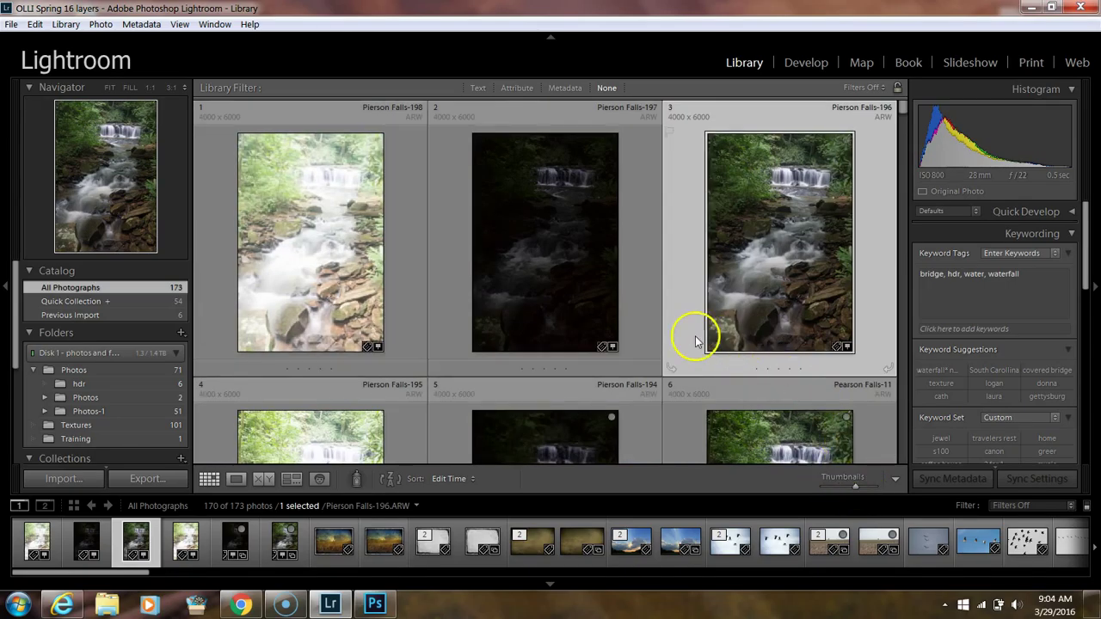
pyautogui.doubleClick(789, 247)
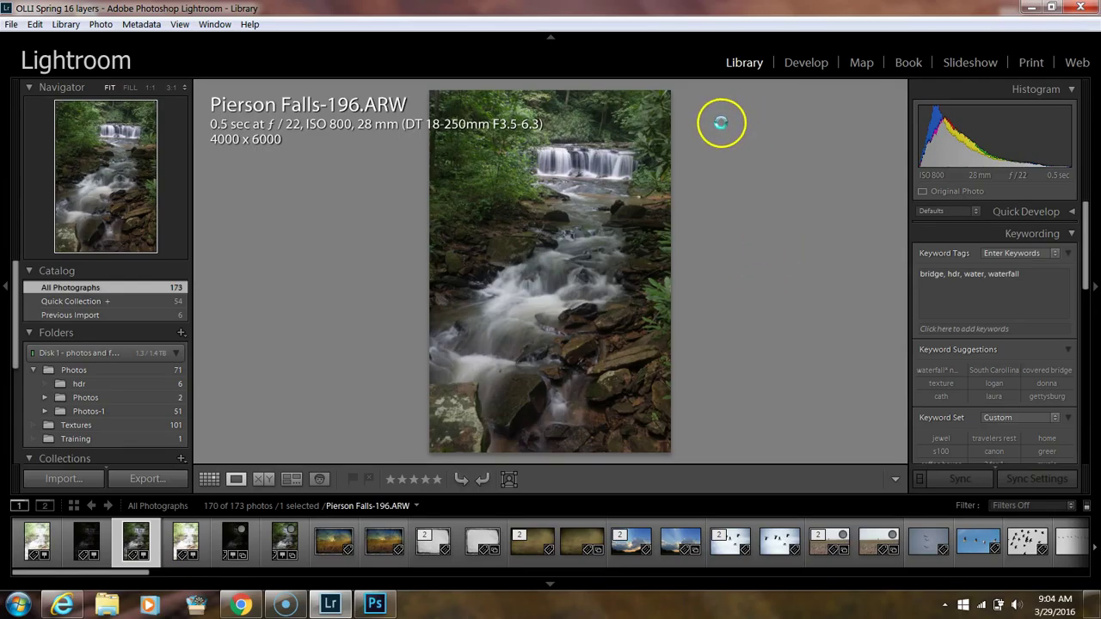
pyautogui.press('d')
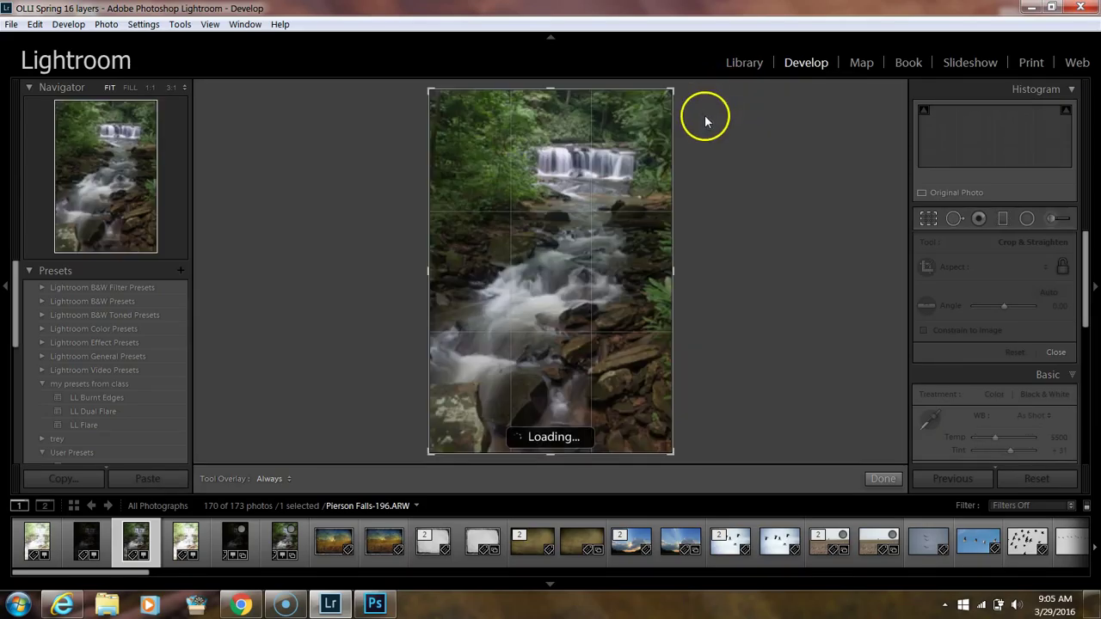
# Rotate the crop of Pierson Falls-196 to -1.78° and commit it
pyautogui.moveTo(675, 92); pyautogui.dragTo(634, 162)
pyautogui.doubleClick(608, 170)
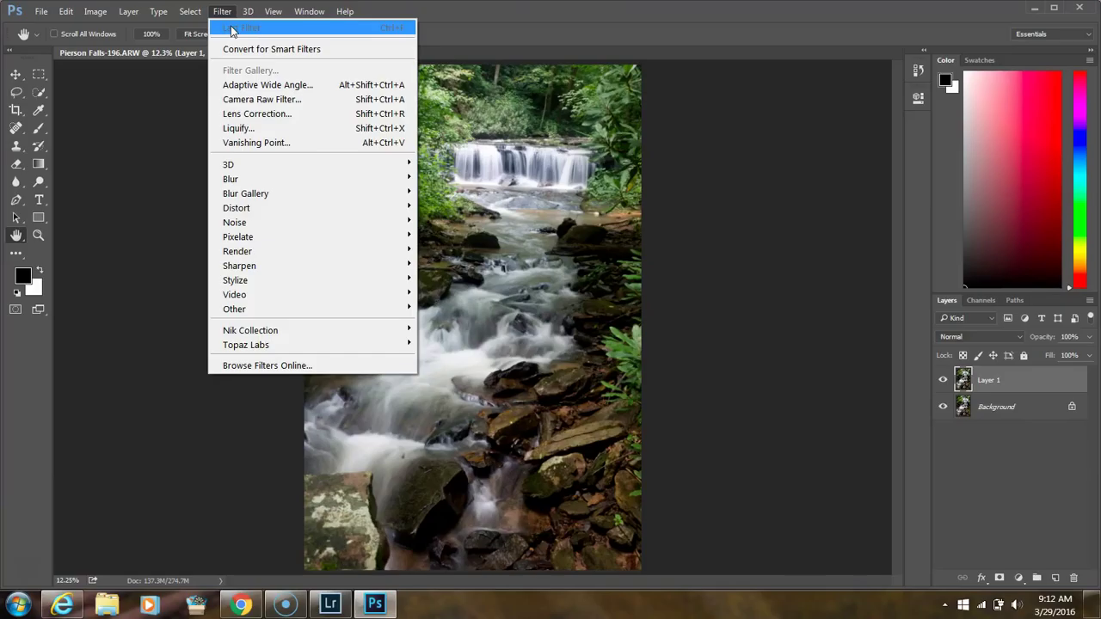
# Run Filter > Nik Collection > HDR Efex Pro 2 on Layer 1
pyautogui.moveTo(282, 332)
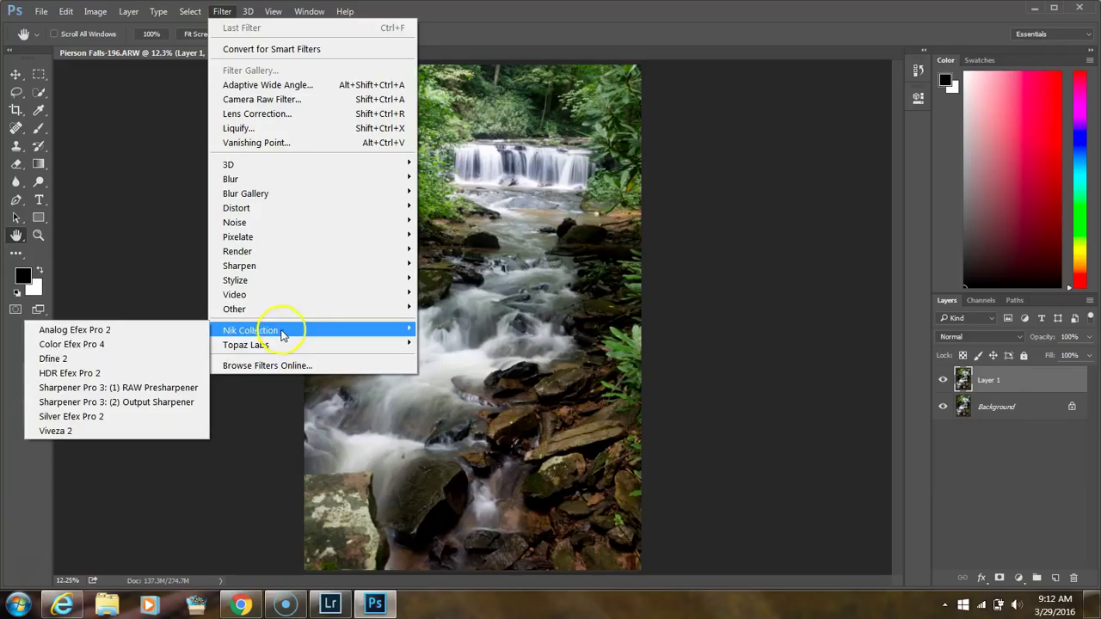
pyautogui.click(107, 374)
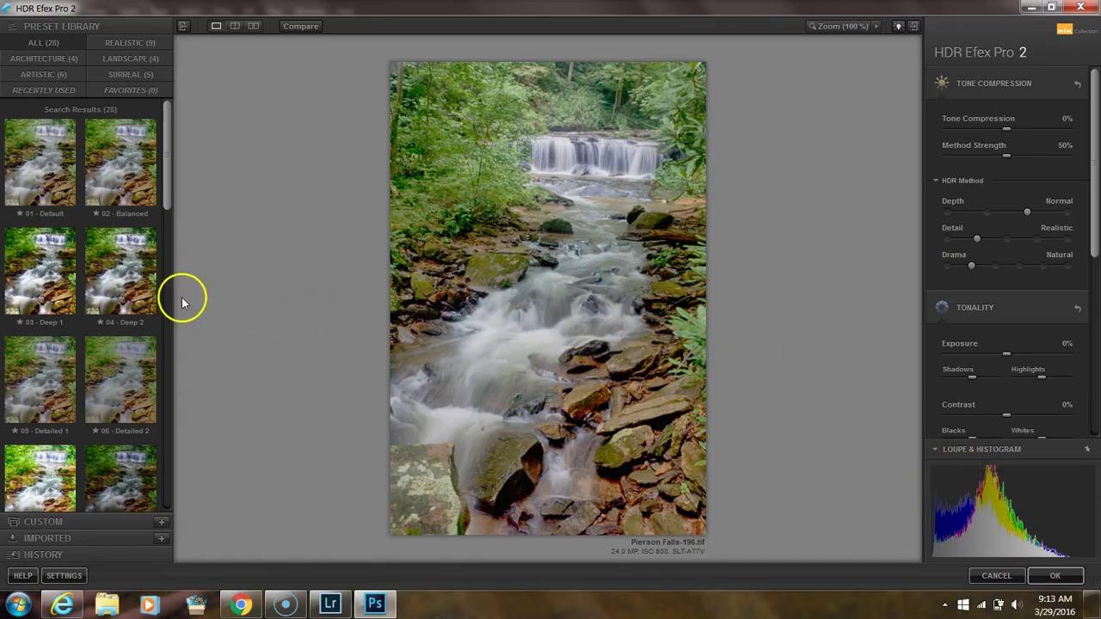
# Preview the 03 - Deep 1 and 04 - Deep 2 presets, ending on 02 - Balanced
pyautogui.click(58, 297)
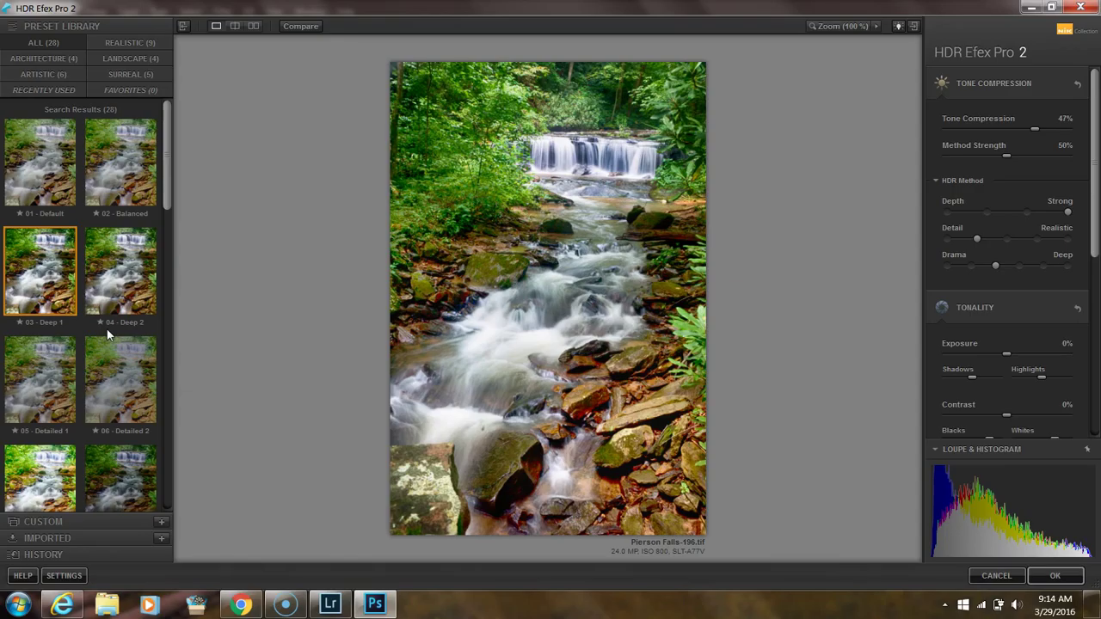
pyautogui.click(124, 274)
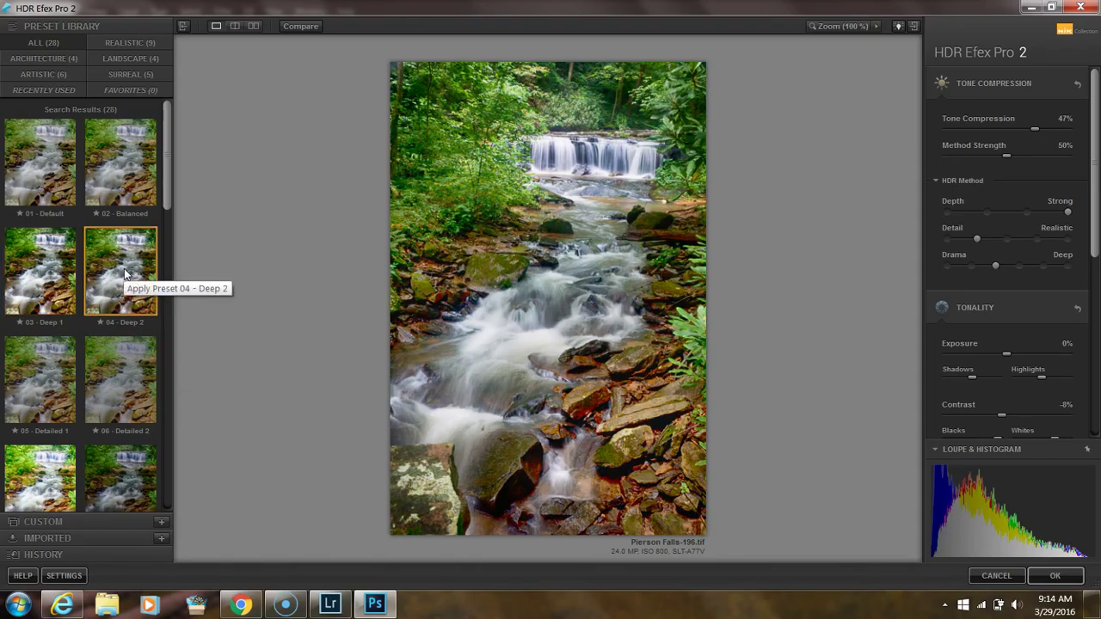
pyautogui.click(129, 178)
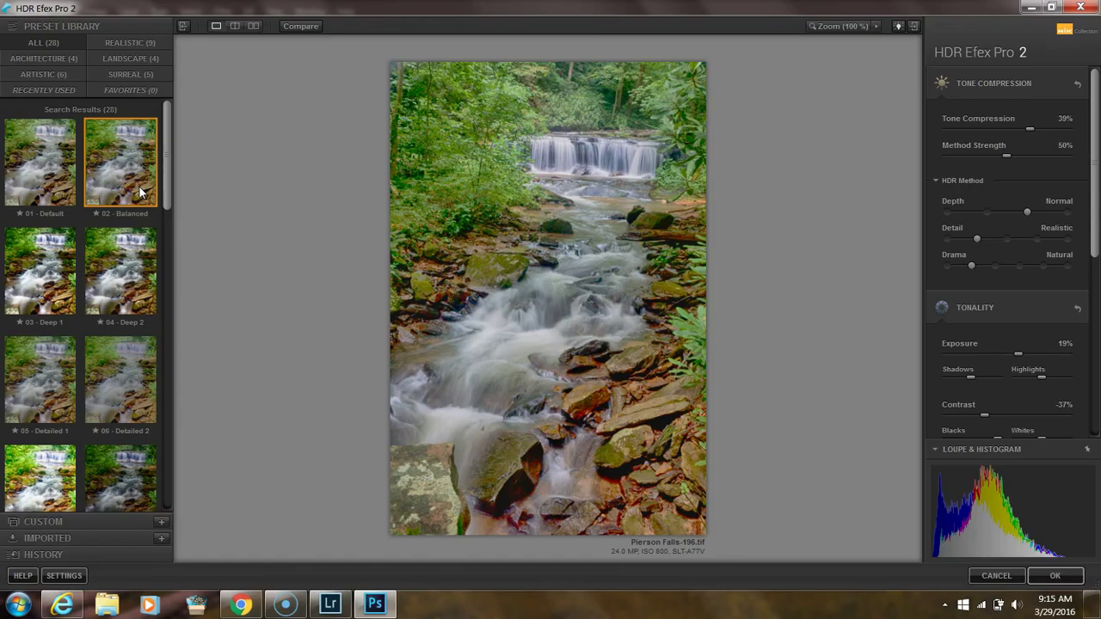
# Reselect the 03 - Deep 1 preset in the Preset Library
pyautogui.click(50, 260)
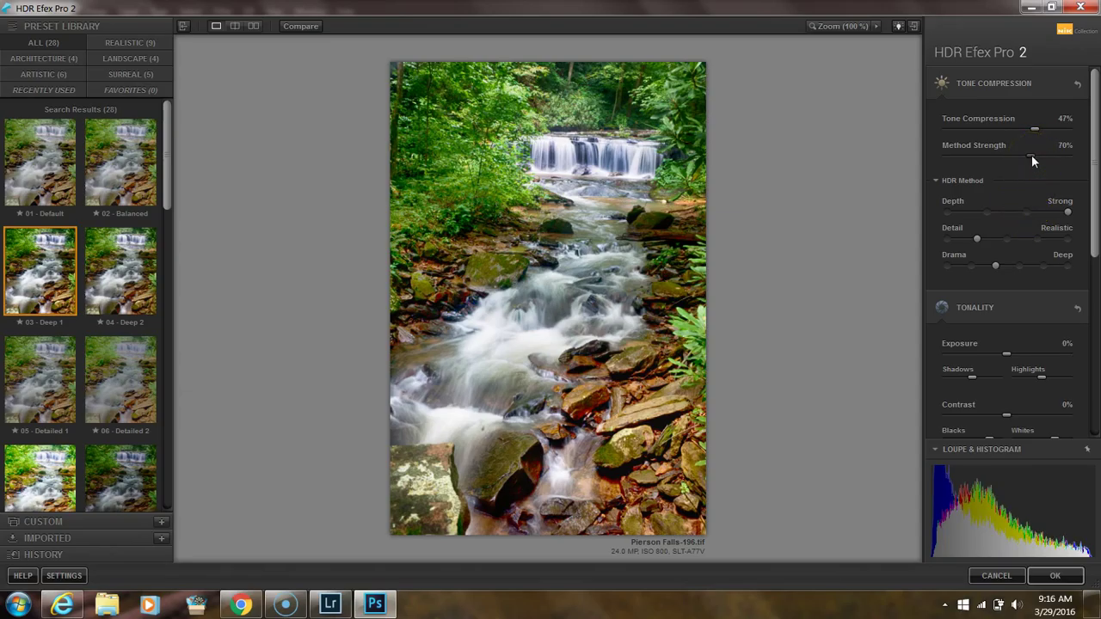
# Push Detail to Grungy, set Drama toward Sharp, and raise Exposure to 15%
pyautogui.moveTo(991, 238); pyautogui.dragTo(1041, 239)
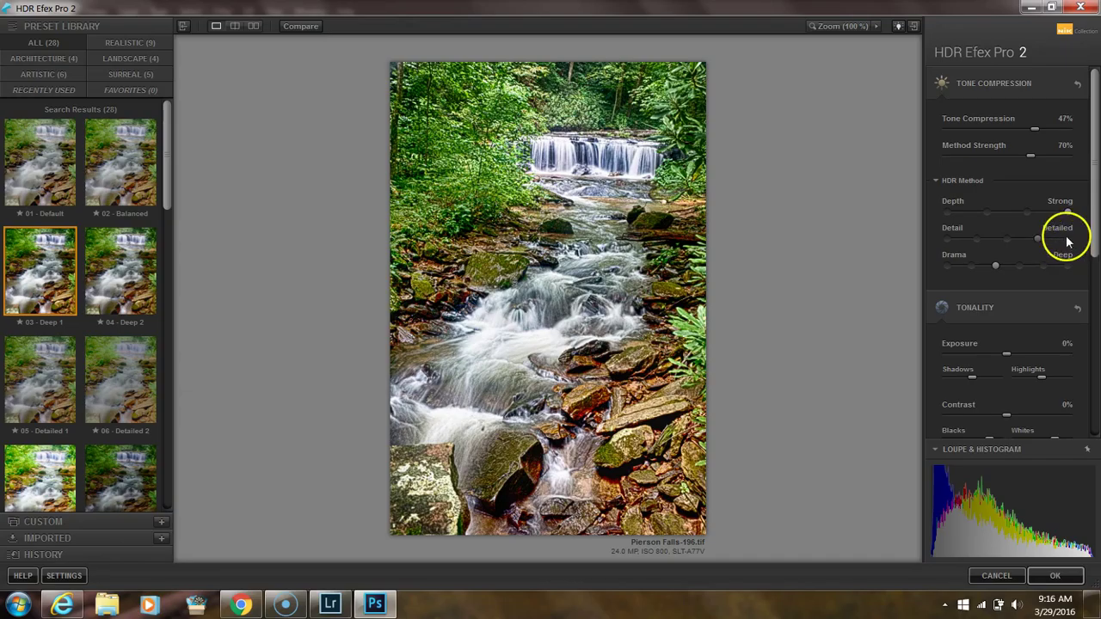
pyautogui.click(1067, 242)
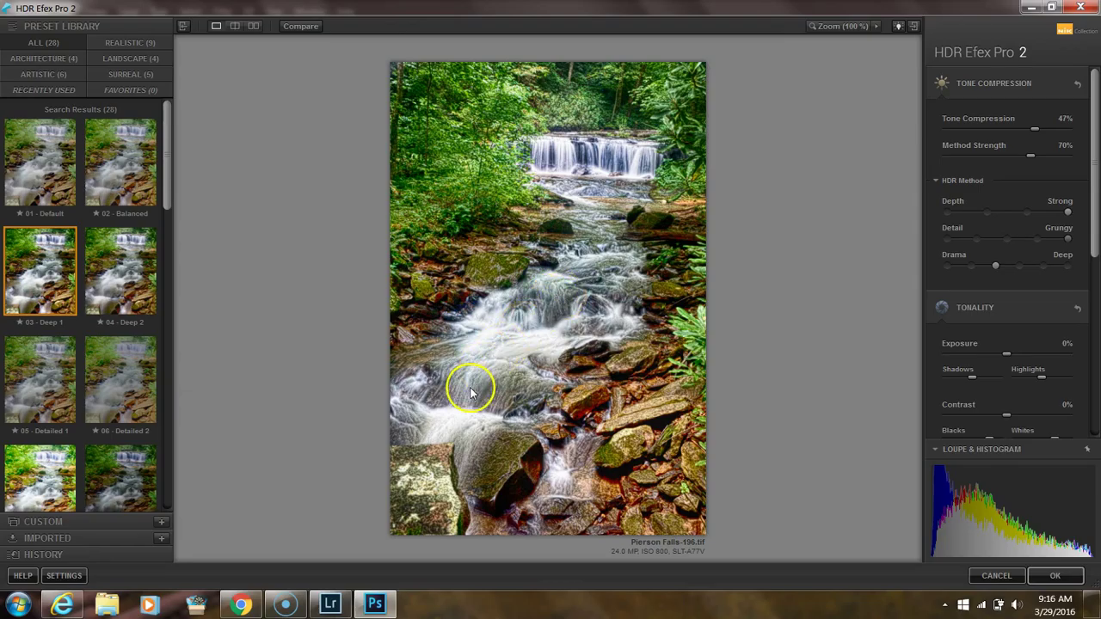
pyautogui.click(1041, 265)
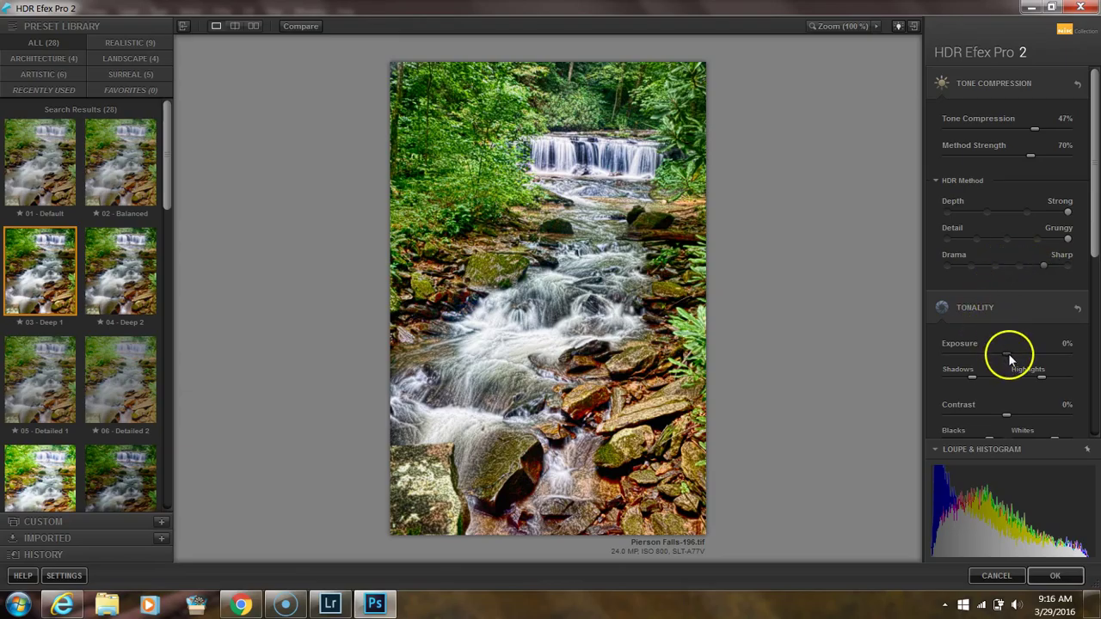
pyautogui.moveTo(1004, 355); pyautogui.dragTo(1034, 411)
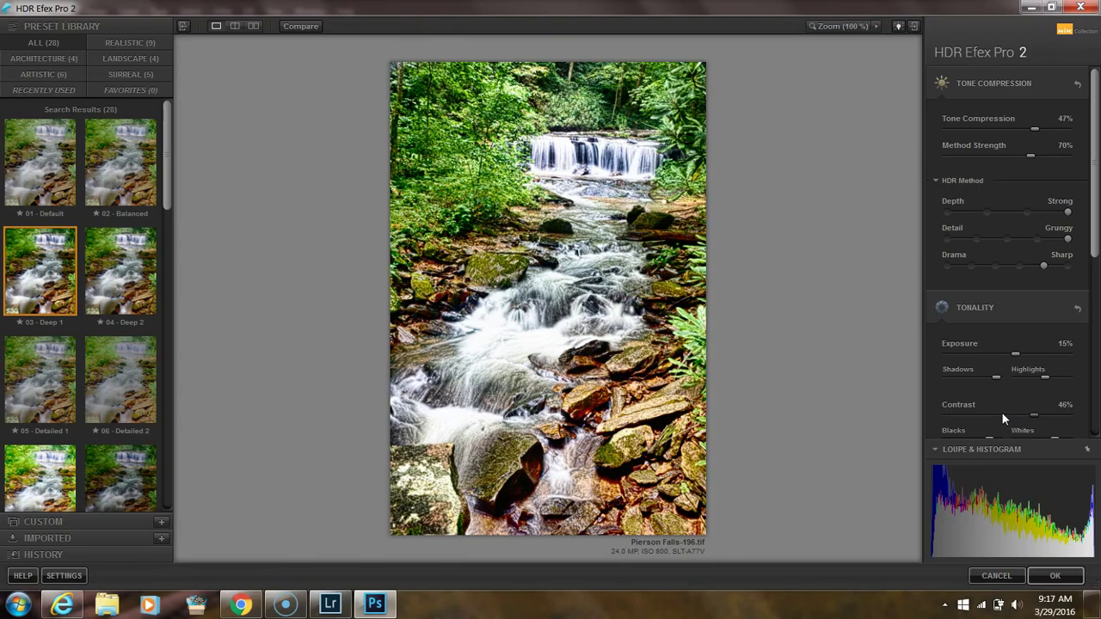
# Accept the HDR Efex result into Photoshop and start renaming Layer 1
pyautogui.click(1056, 583)
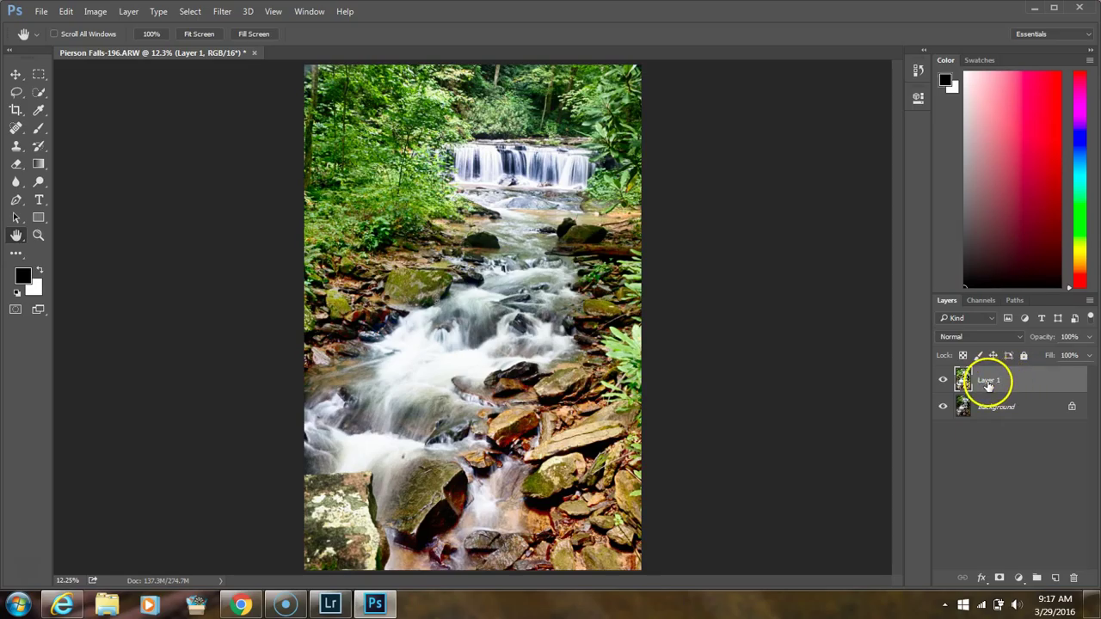
pyautogui.doubleClick(1005, 390)
# Name the top layer 'HDR', unlock Background as Layer 0, then reselect the HDR layer
pyautogui.write('HDR')
pyautogui.click(1004, 403)
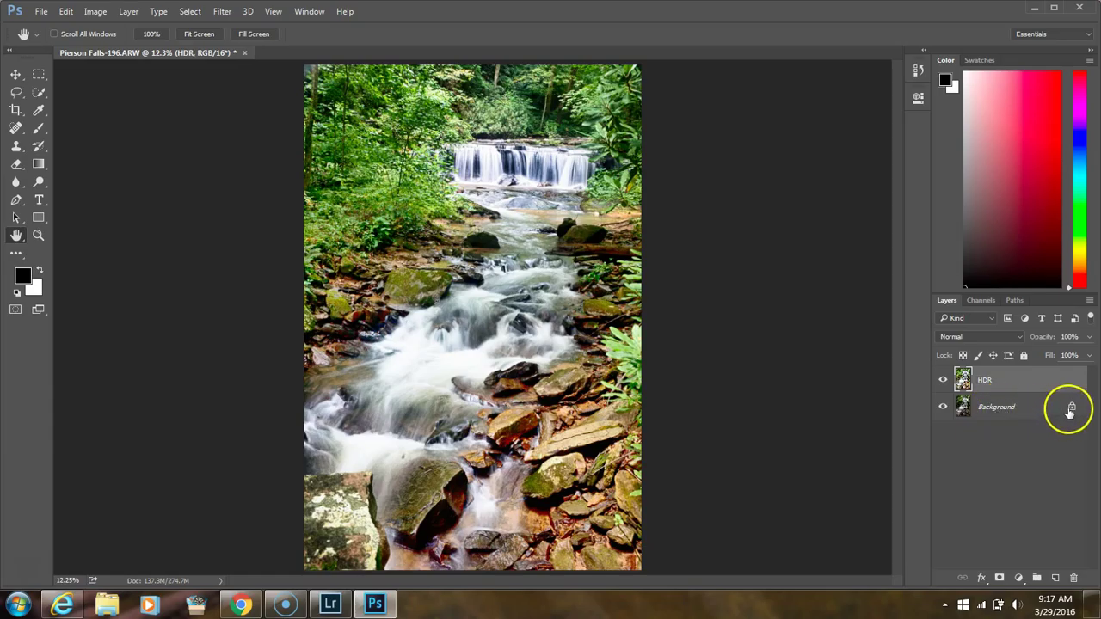
pyautogui.click(1072, 410)
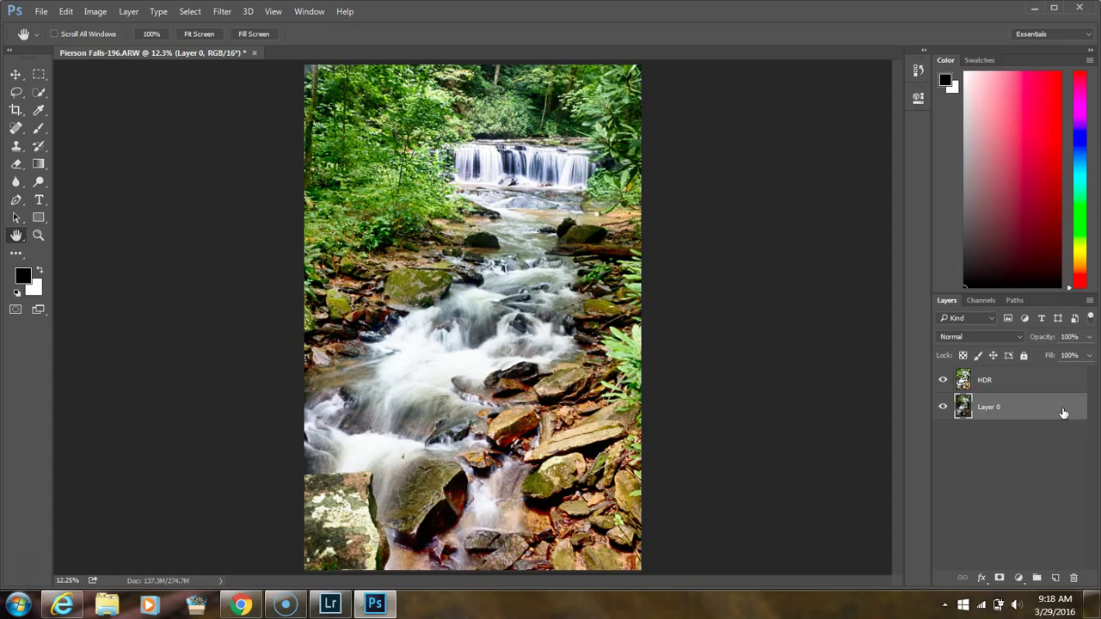
pyautogui.click(1017, 387)
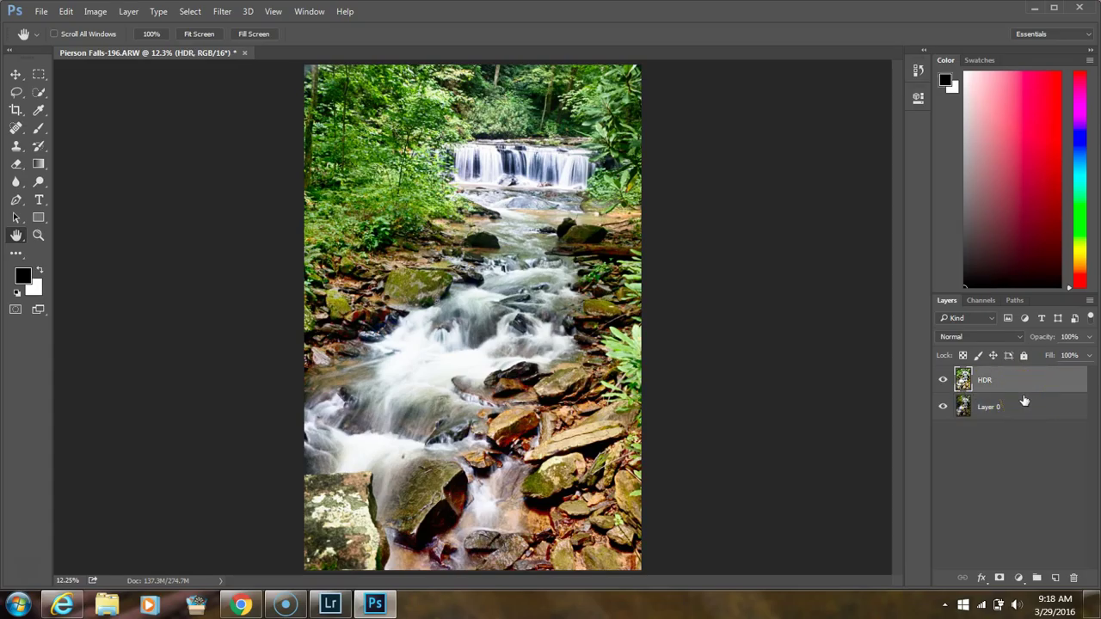
pyautogui.moveTo(1024, 401); pyautogui.dragTo(1038, 365)
pyautogui.moveTo(1048, 341); pyautogui.dragTo(1044, 341)
pyautogui.moveTo(1038, 341); pyautogui.dragTo(1066, 346)
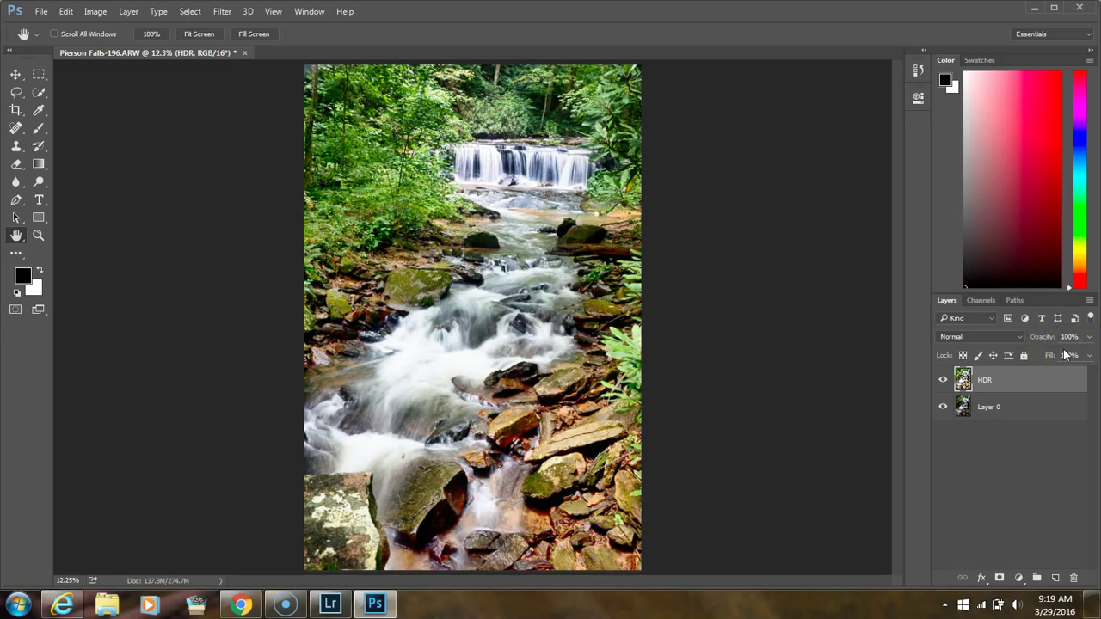
# Browse the HDR layer's blend-mode list, leaving Normal, then reopen the list
pyautogui.click(1016, 338)
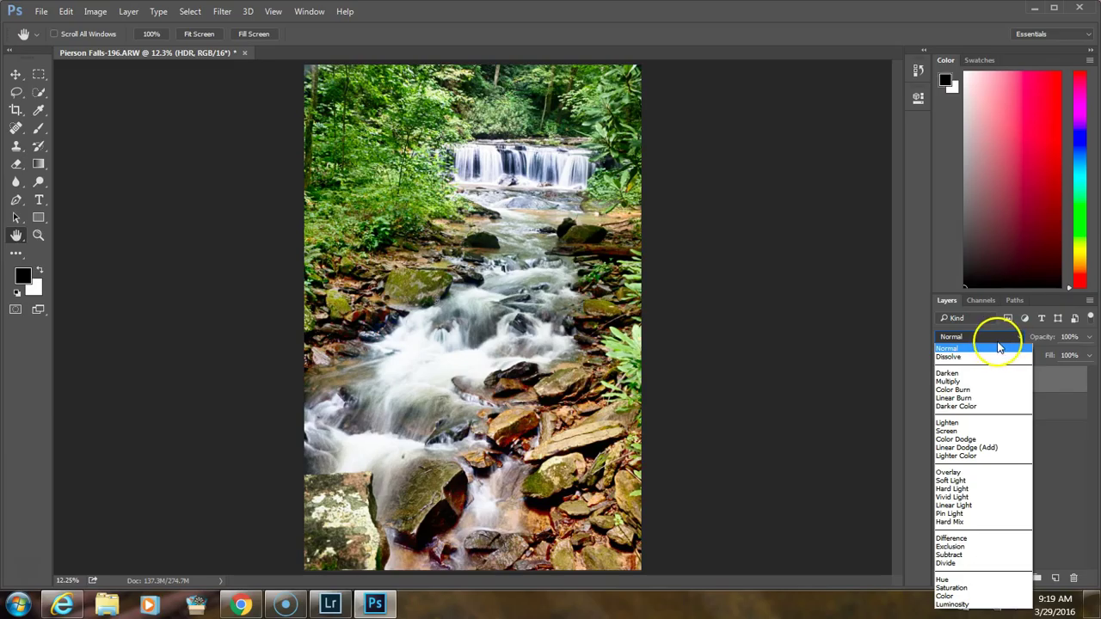
pyautogui.click(1003, 349)
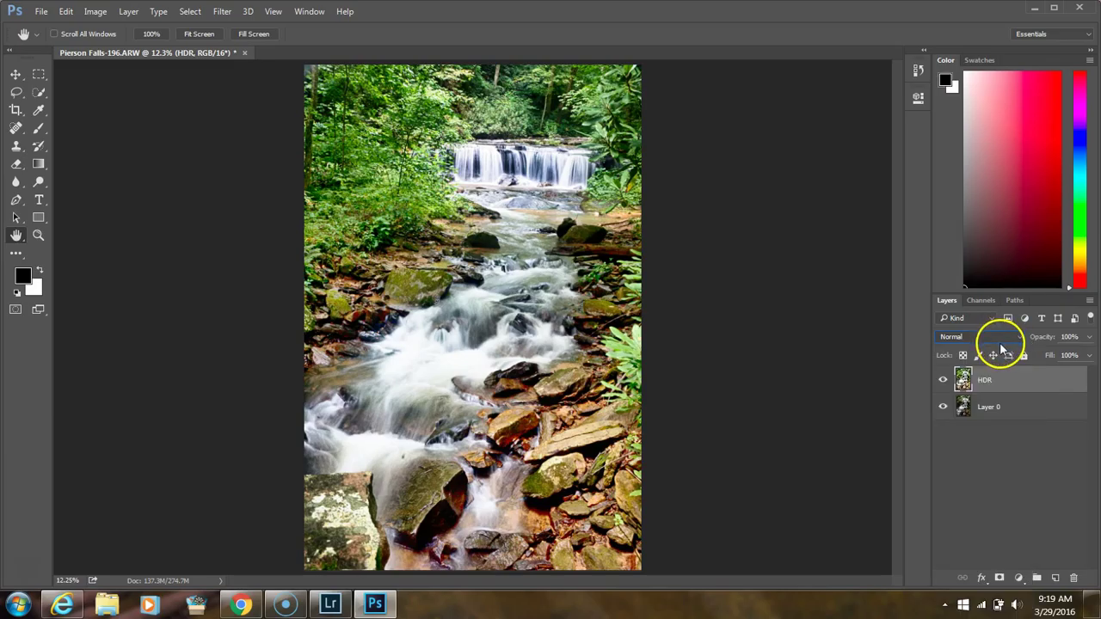
pyautogui.click(991, 333)
pyautogui.click(978, 341)
pyautogui.scroll(-1, 977, 340)
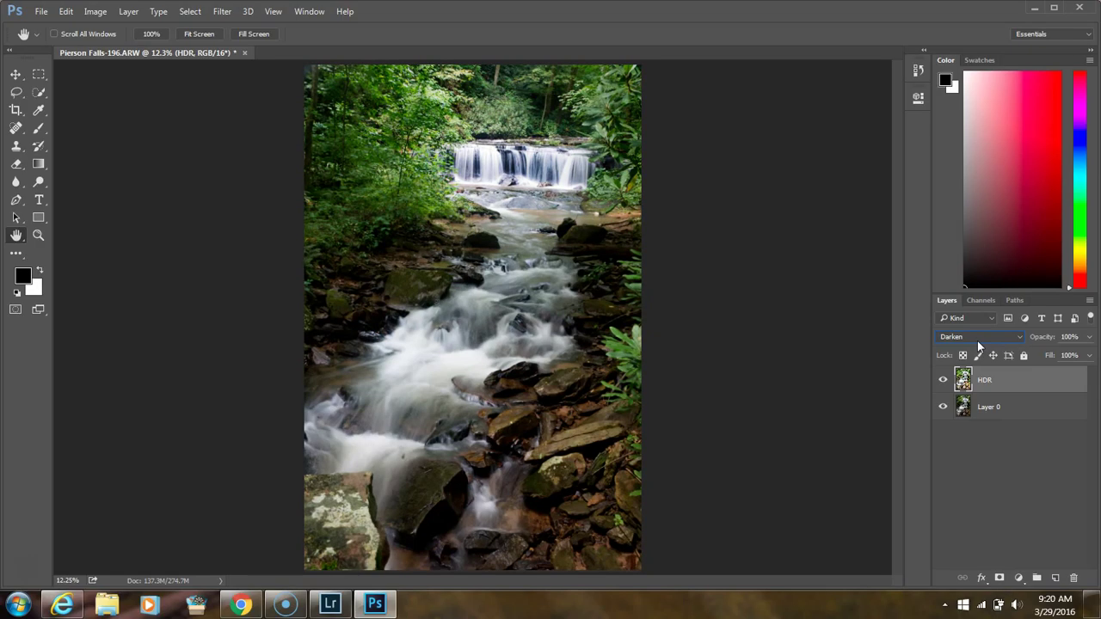
pyautogui.scroll(1, 978, 341)
pyautogui.scroll(-1, 977, 340)
pyautogui.click(983, 341)
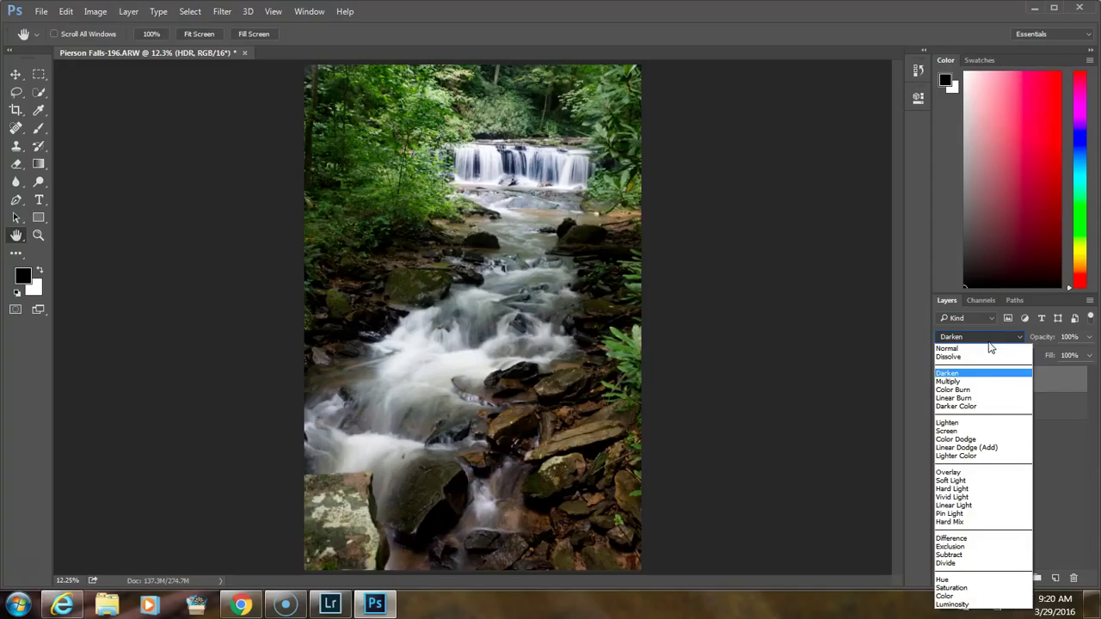
# Cycle the HDR layer through Multiply, Color Burn and Darker Color, settling on Lighten blending
pyautogui.click(978, 373)
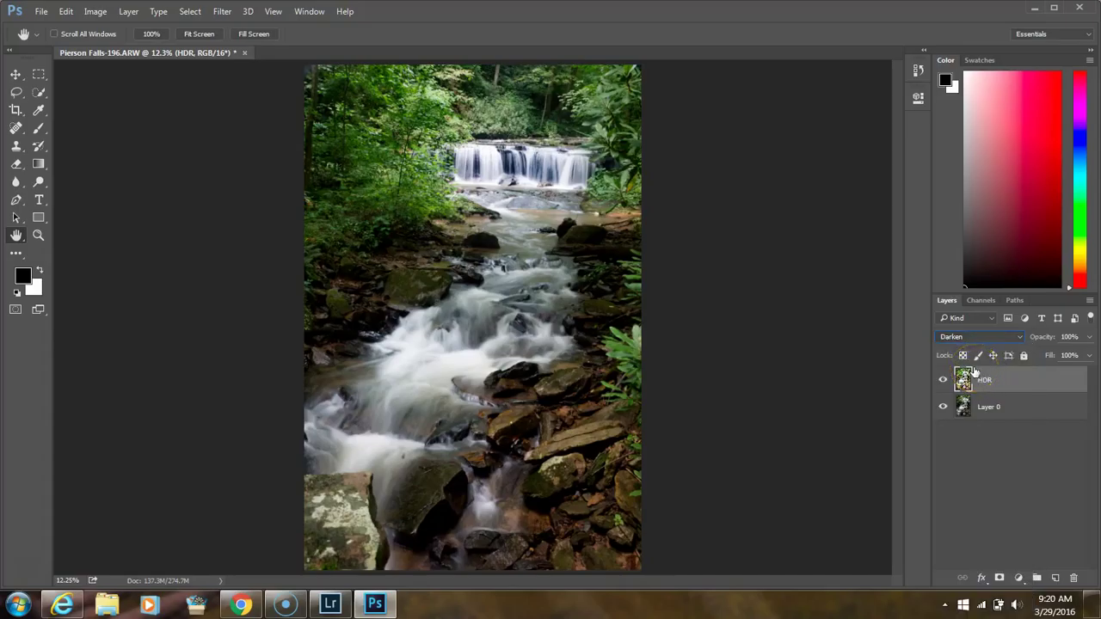
pyautogui.press('Down')
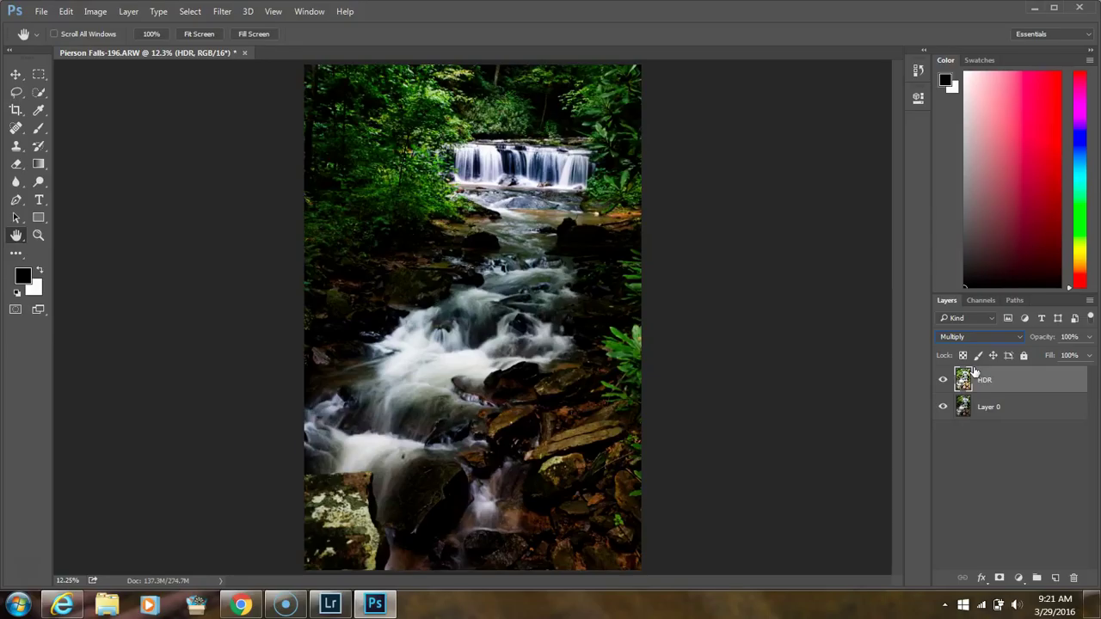
pyautogui.press('Down')
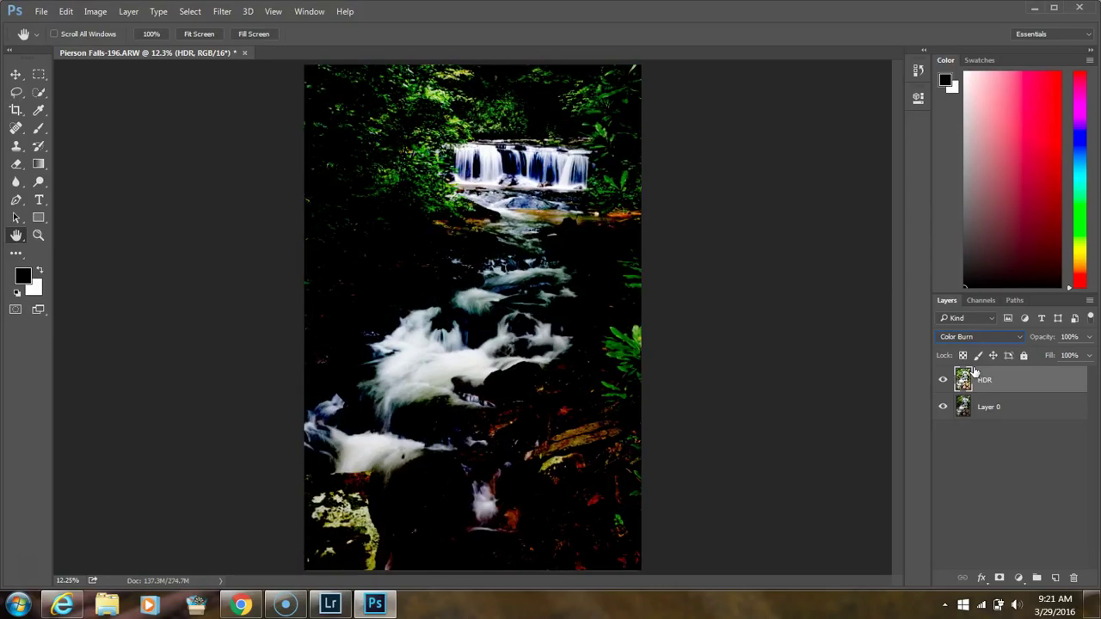
pyautogui.press('Down')
pyautogui.press('Down')
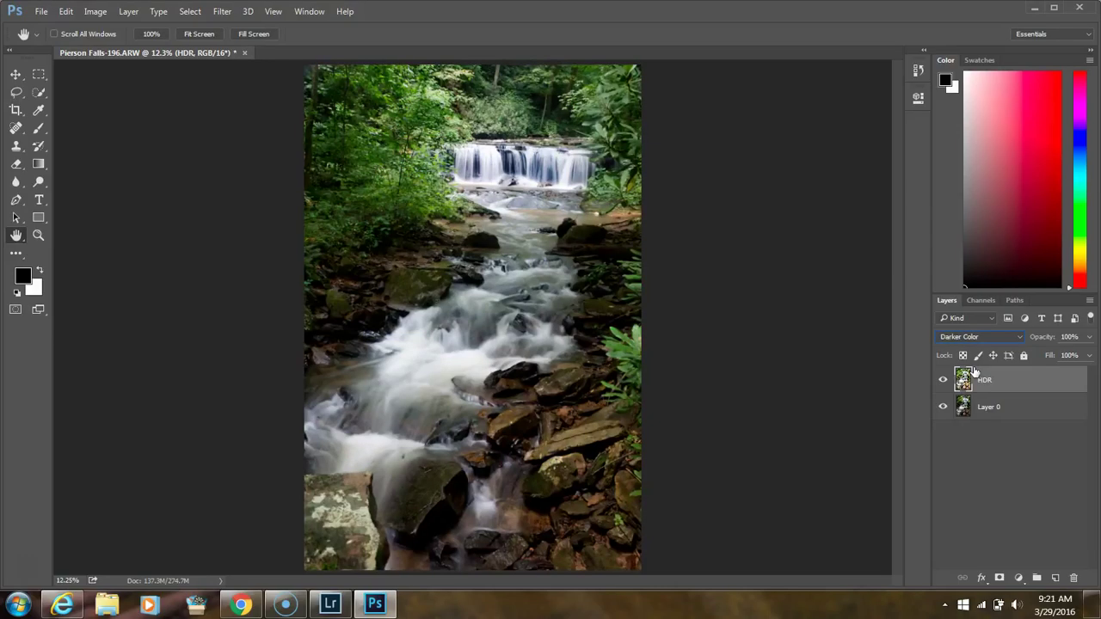
pyautogui.press('Down')
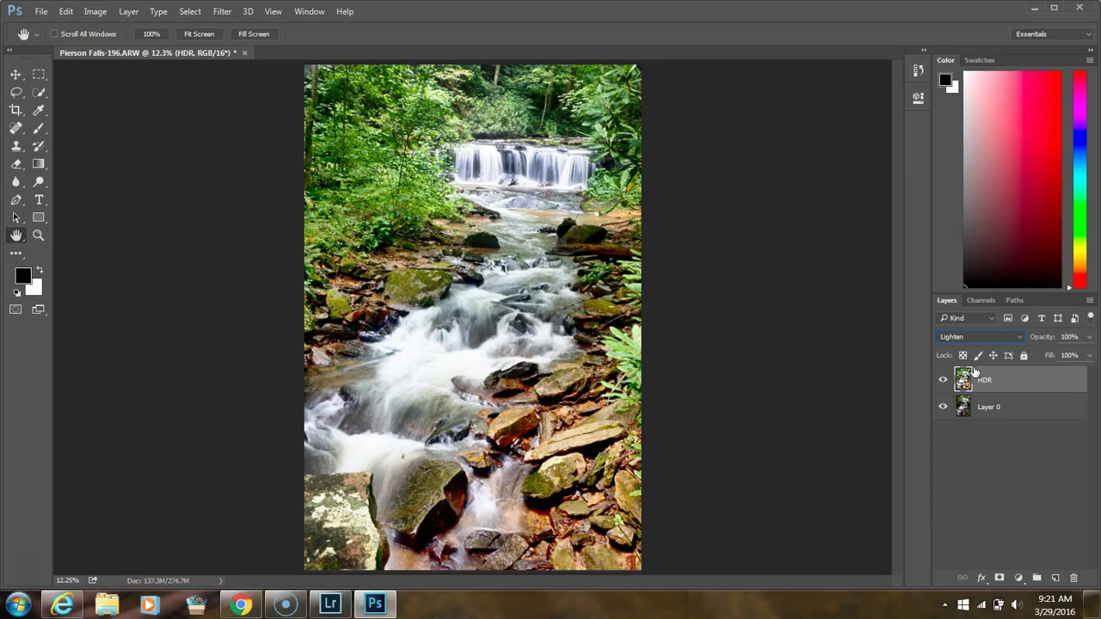
pyautogui.click(986, 339)
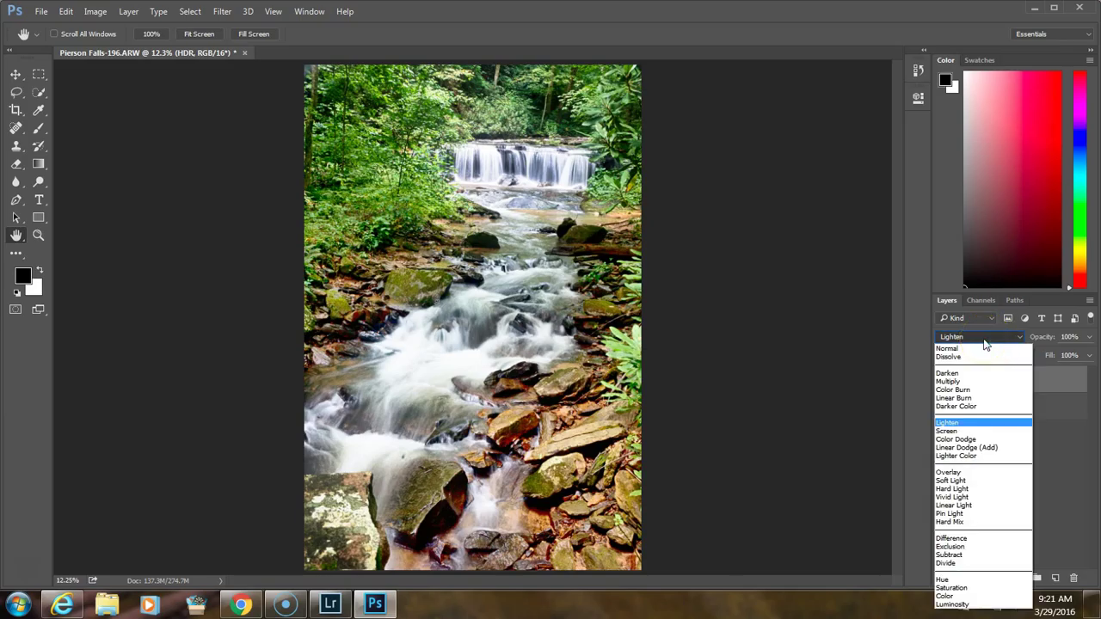
# Revert the HDR layer to Normal, then preview Dissolve through Linear Burn to Lighter Color
pyautogui.click(986, 344)
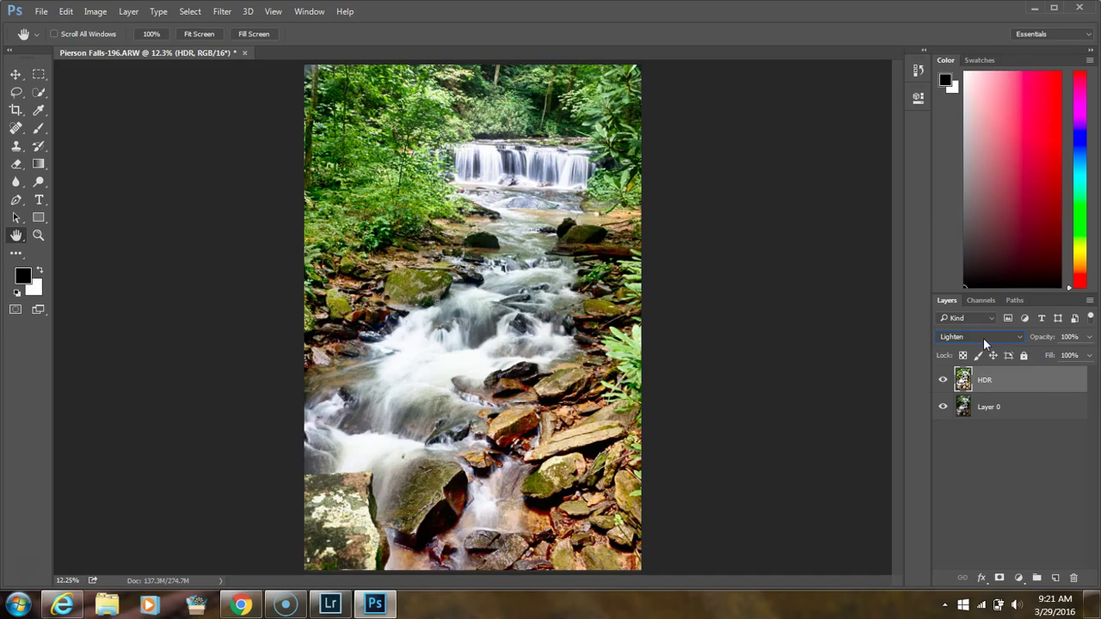
pyautogui.click(985, 338)
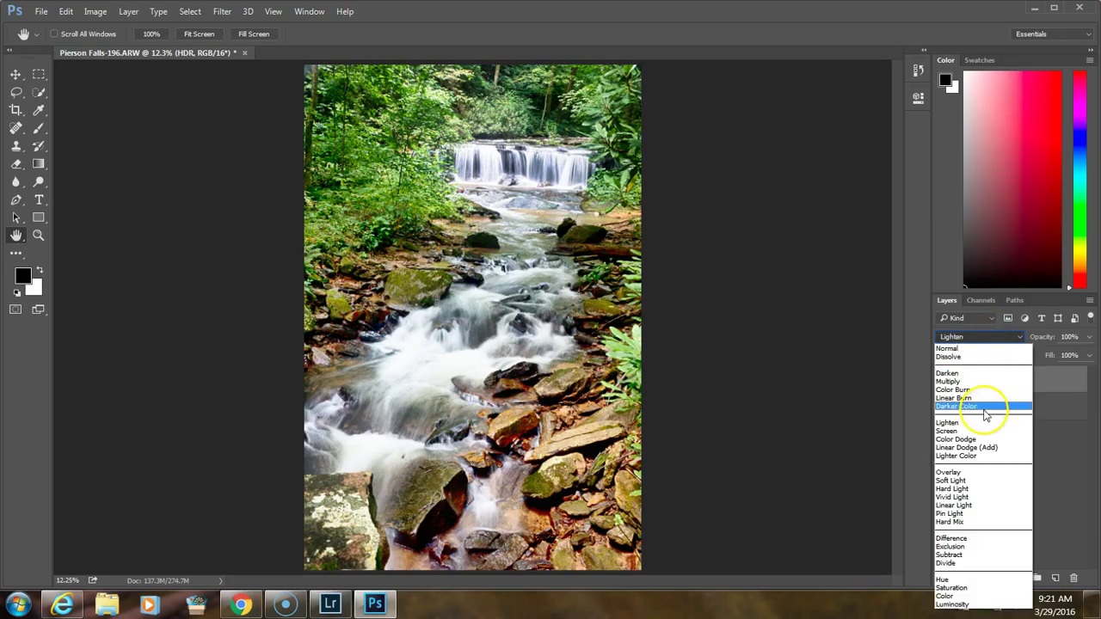
pyautogui.click(973, 341)
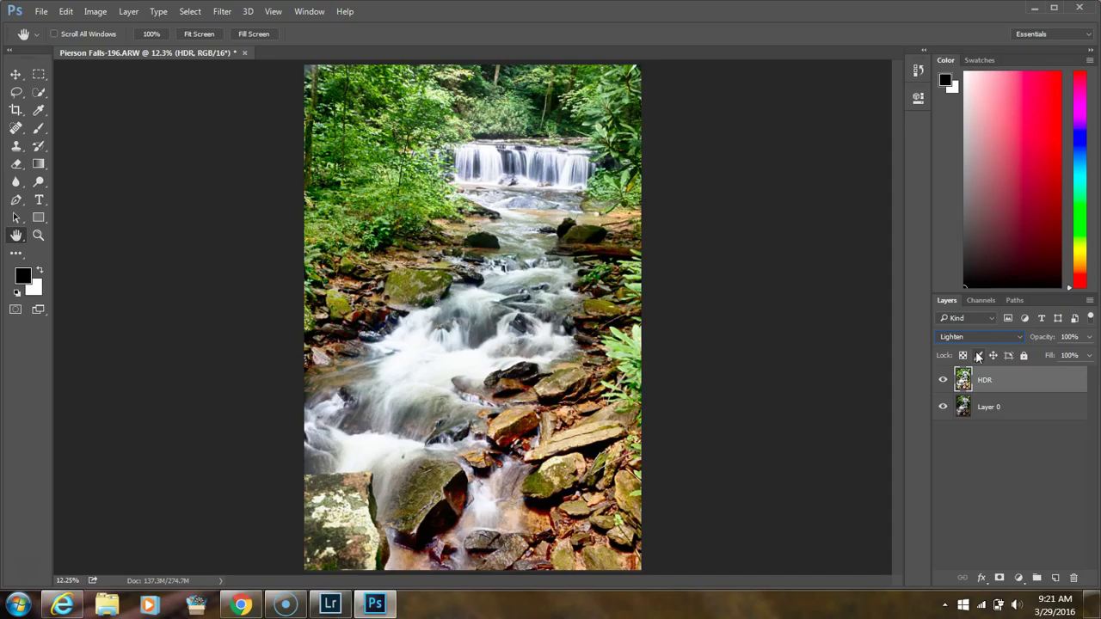
pyautogui.hotkey('ctrl', 'z')
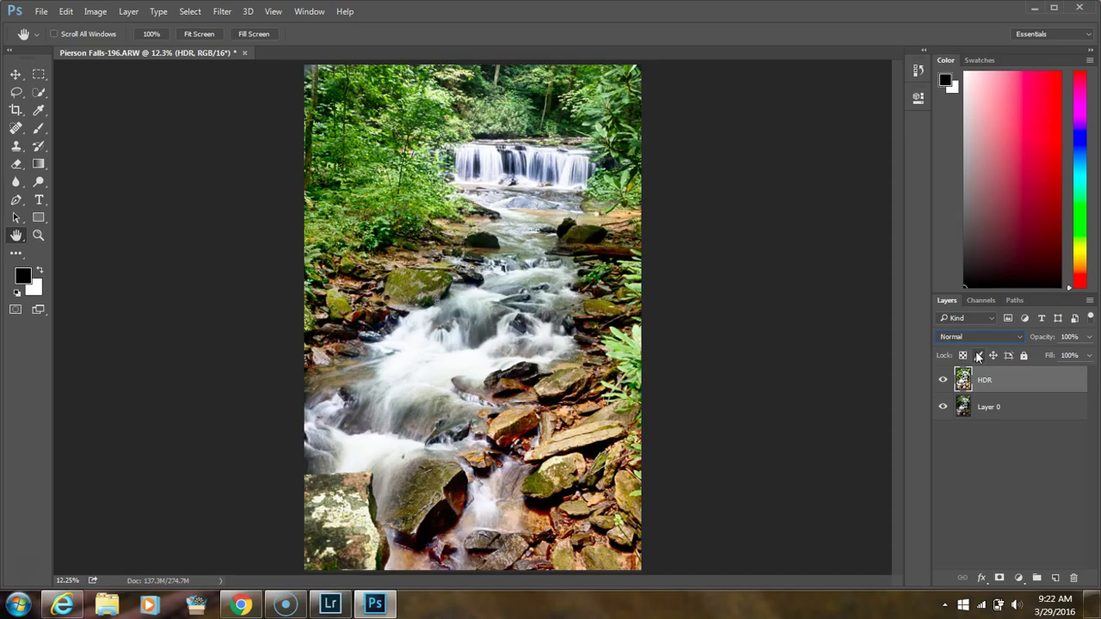
pyautogui.hotkey('shift', '+')
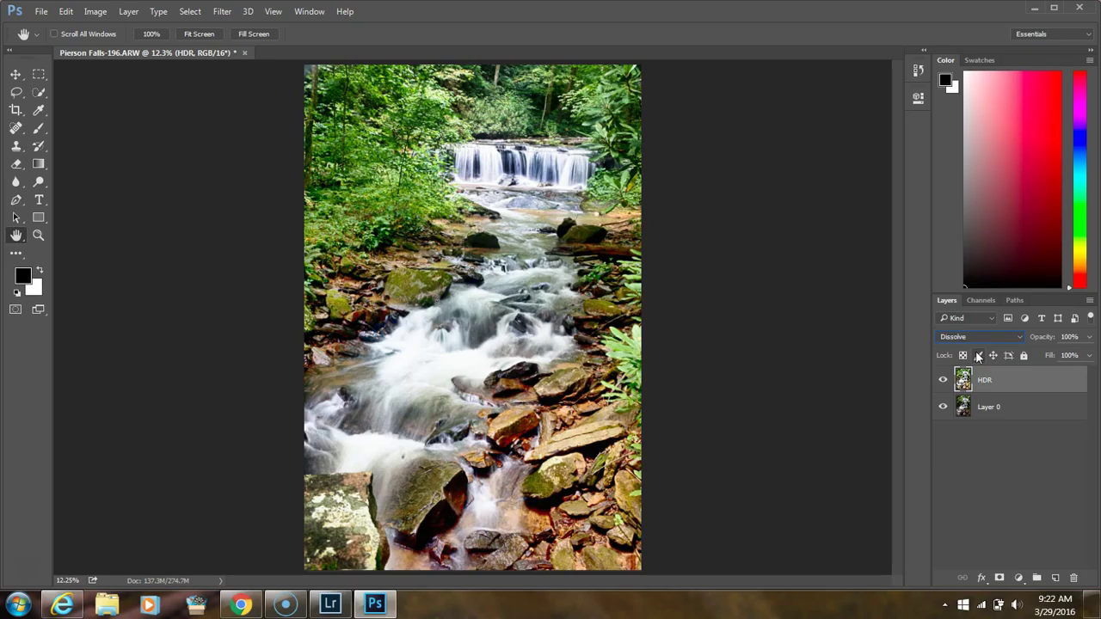
pyautogui.hotkey('shift', '+')
pyautogui.hotkey('shift', '+')
pyautogui.hotkey('shift', '+')
pyautogui.hotkey('shift', '+')
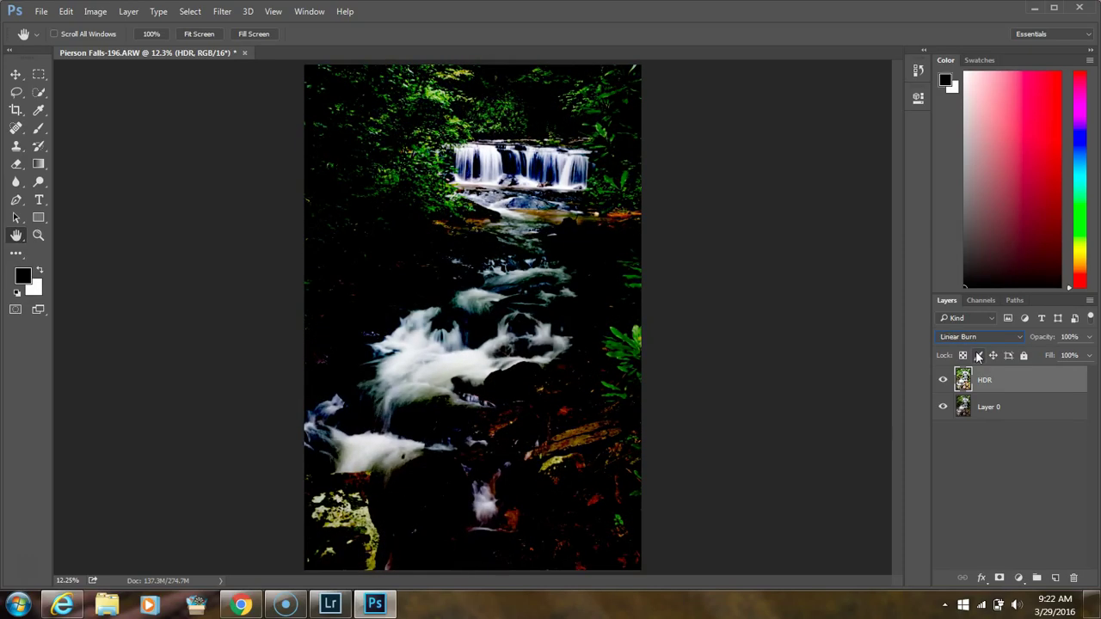
pyautogui.hotkey('shift', '+')
pyautogui.hotkey('shift', '+')
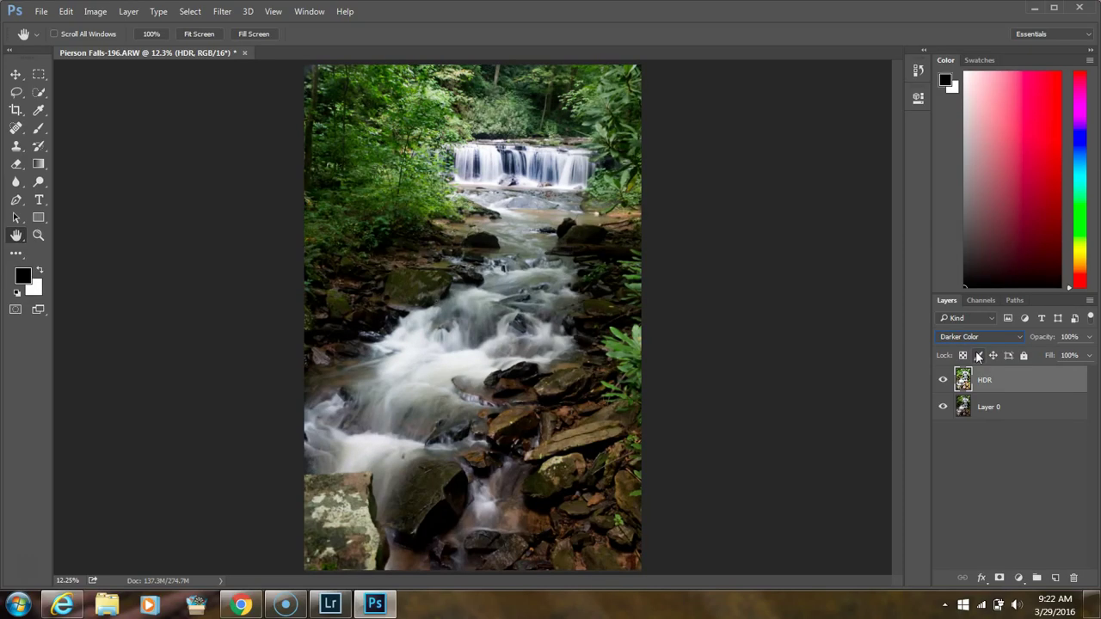
pyautogui.hotkey('shift', '+')
pyautogui.hotkey('shift', '+')
pyautogui.hotkey('shift', '+')
pyautogui.hotkey('shift', '+')
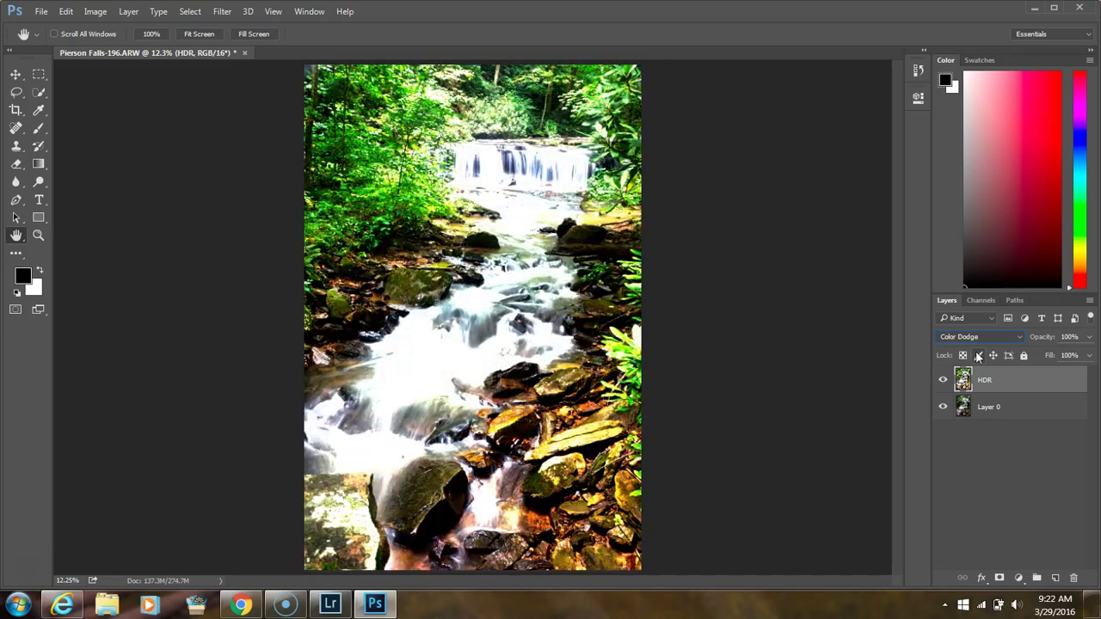
pyautogui.hotkey('shift', '+')
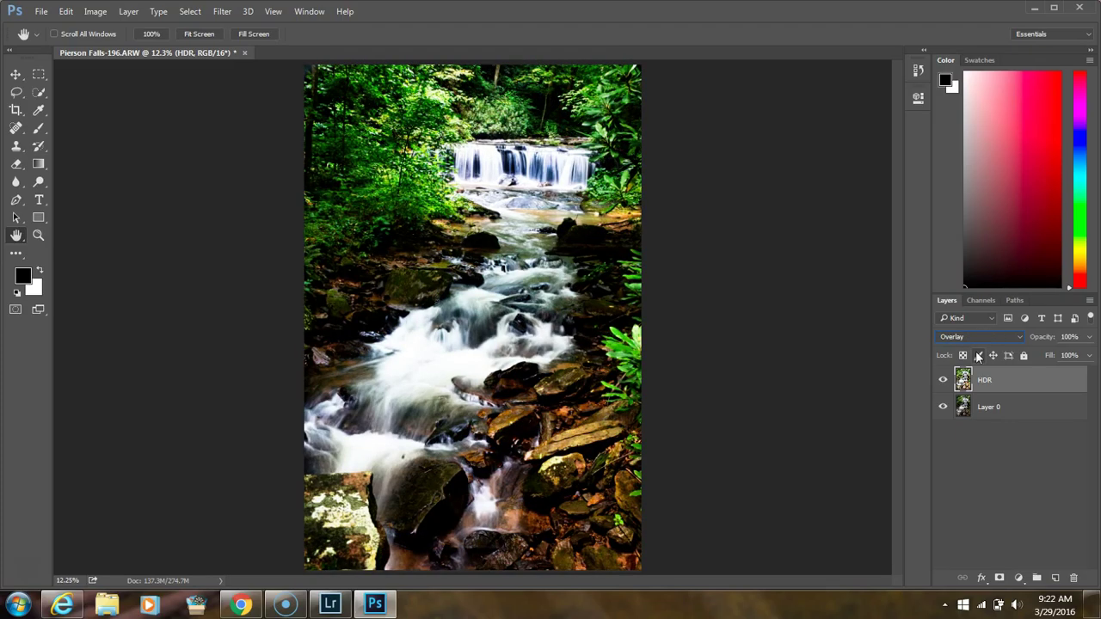
# Preview Soft Light, Hard Light, Vivid Light, Difference, Exclusion, Divide and Hue, ending on Luminosity
pyautogui.hotkey('shift', '+')
pyautogui.hotkey('shift', '+')
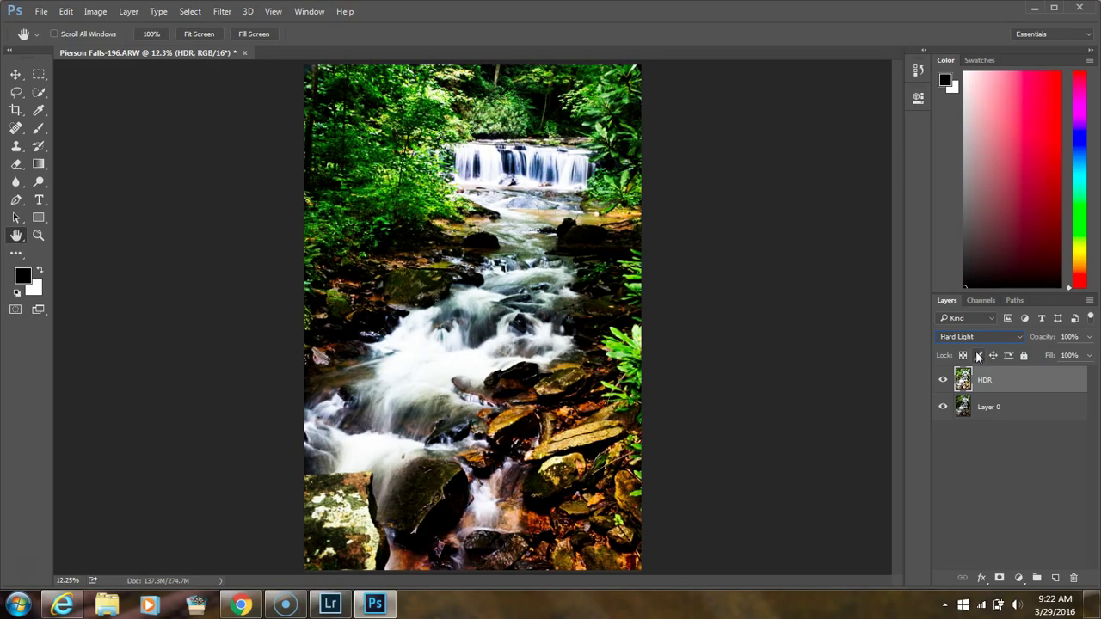
pyautogui.hotkey('shift', '+')
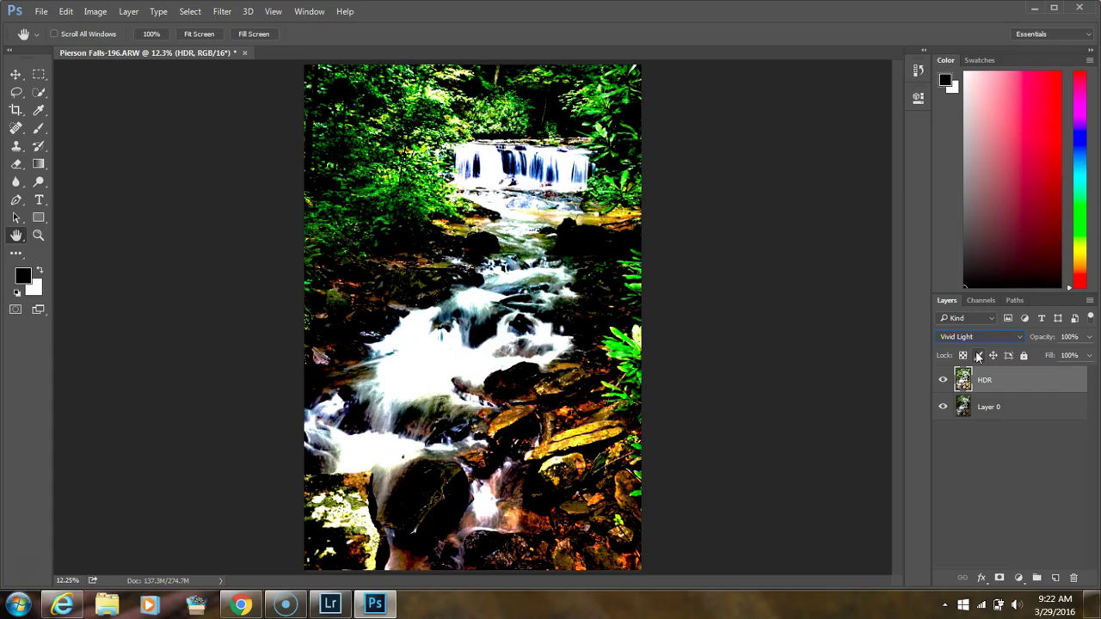
pyautogui.hotkey('shift', '+')
pyautogui.hotkey('shift', '+')
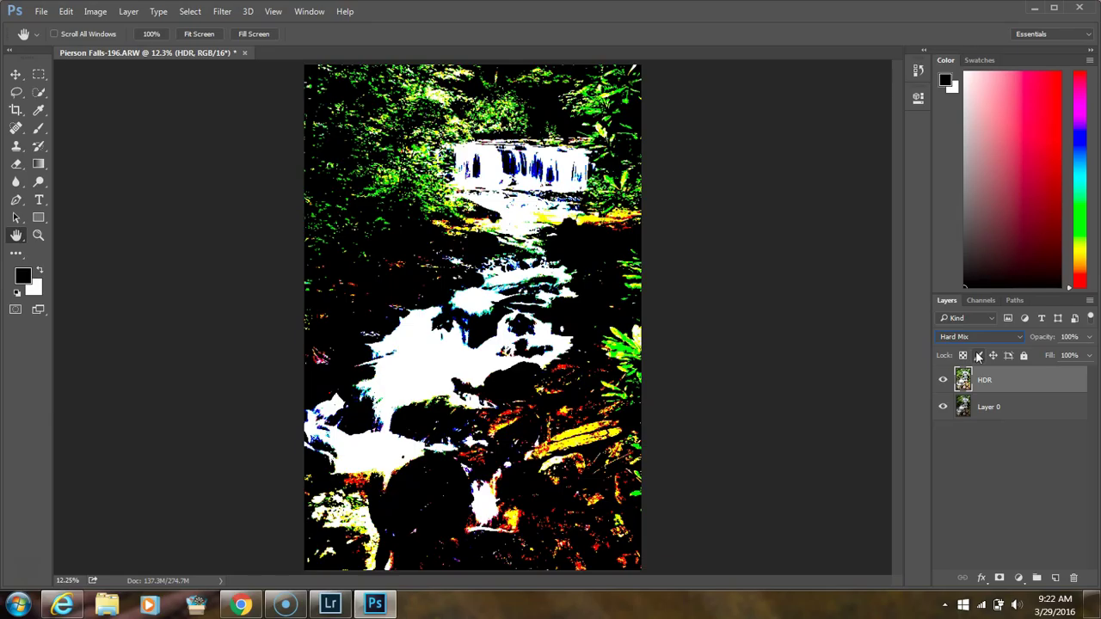
pyautogui.hotkey('shift', '+')
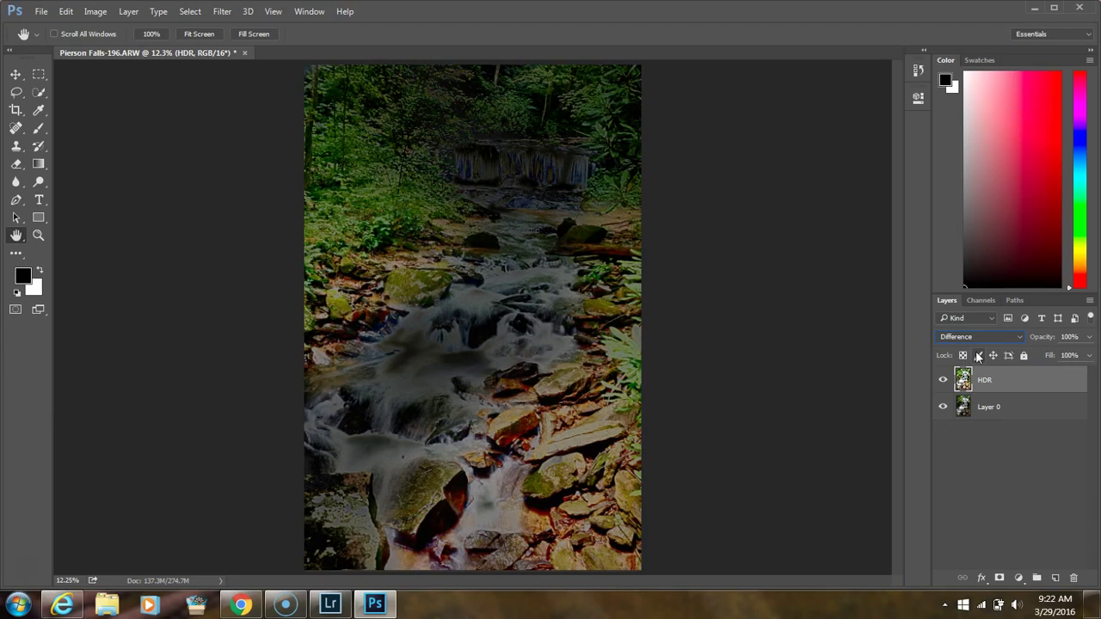
pyautogui.hotkey('shift', '+')
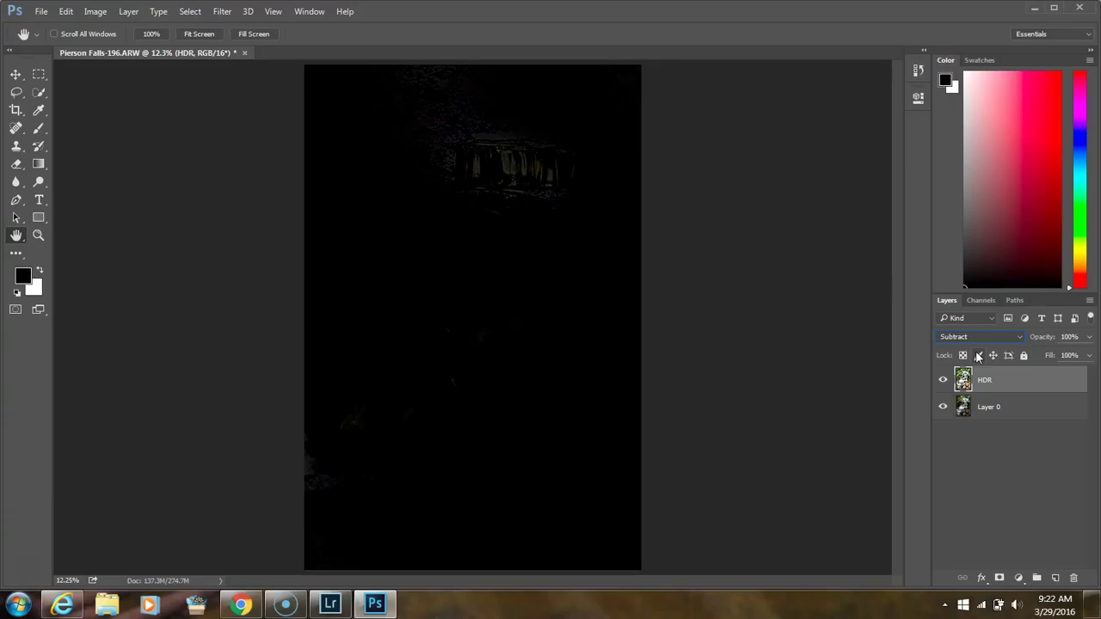
pyautogui.press('Down')
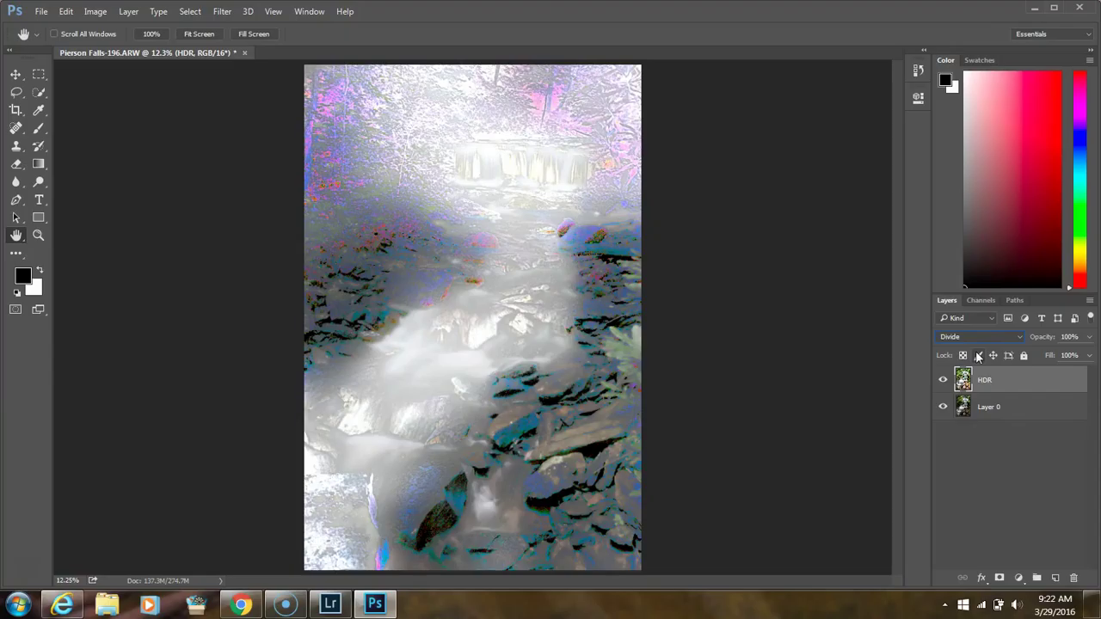
pyautogui.press('Down')
pyautogui.press('Down')
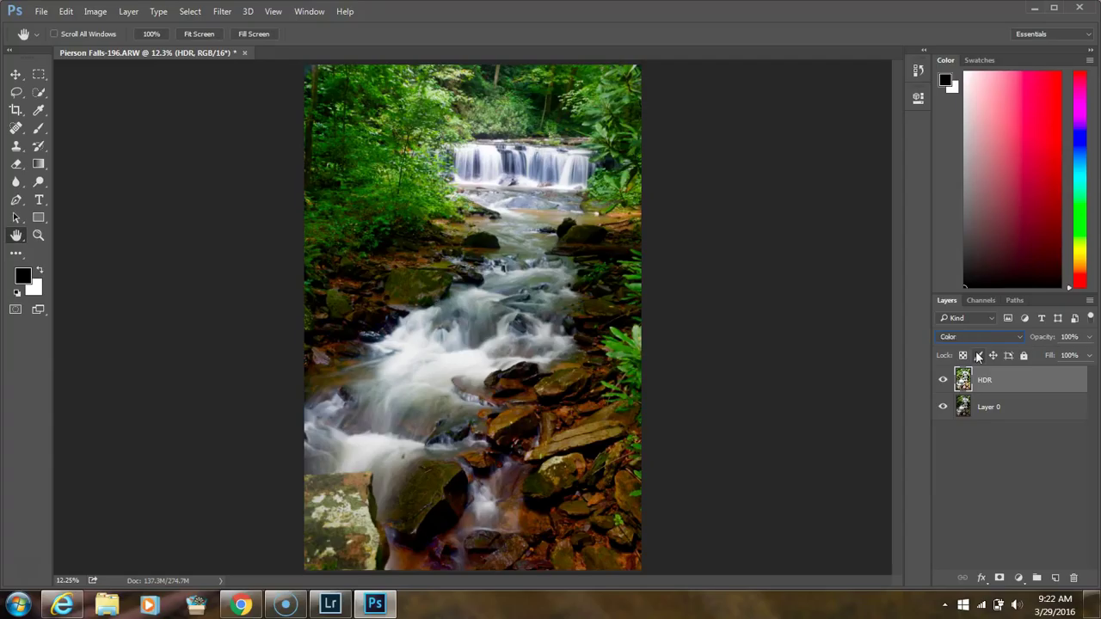
pyautogui.press('Down')
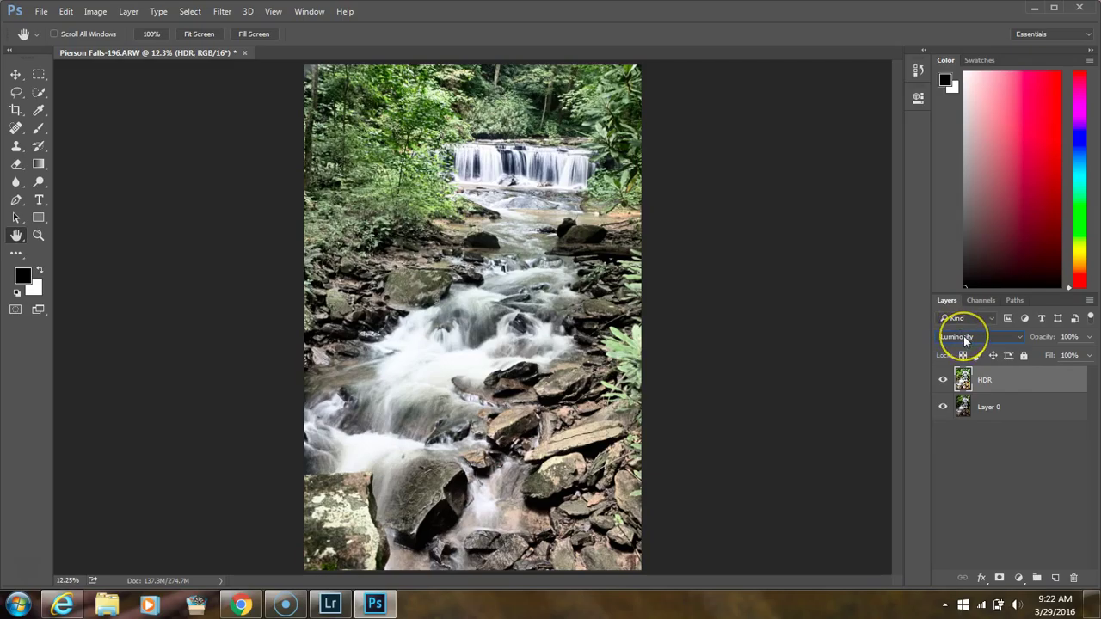
# Switch the HDR layer's blend mode to Multiply and lower its opacity to 88%
pyautogui.click(965, 340)
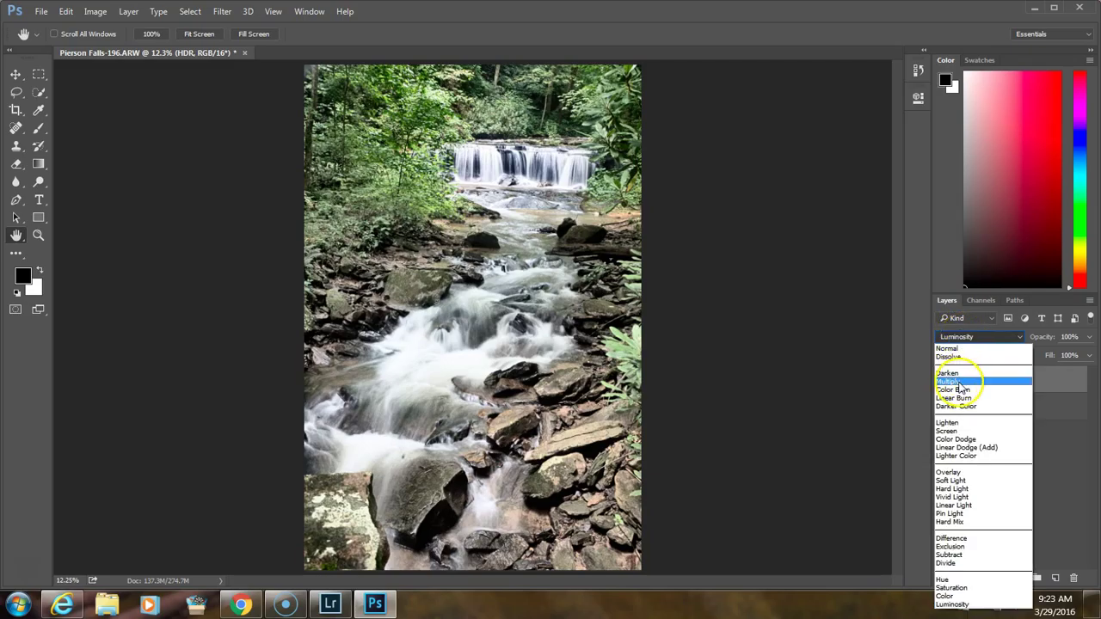
pyautogui.click(962, 382)
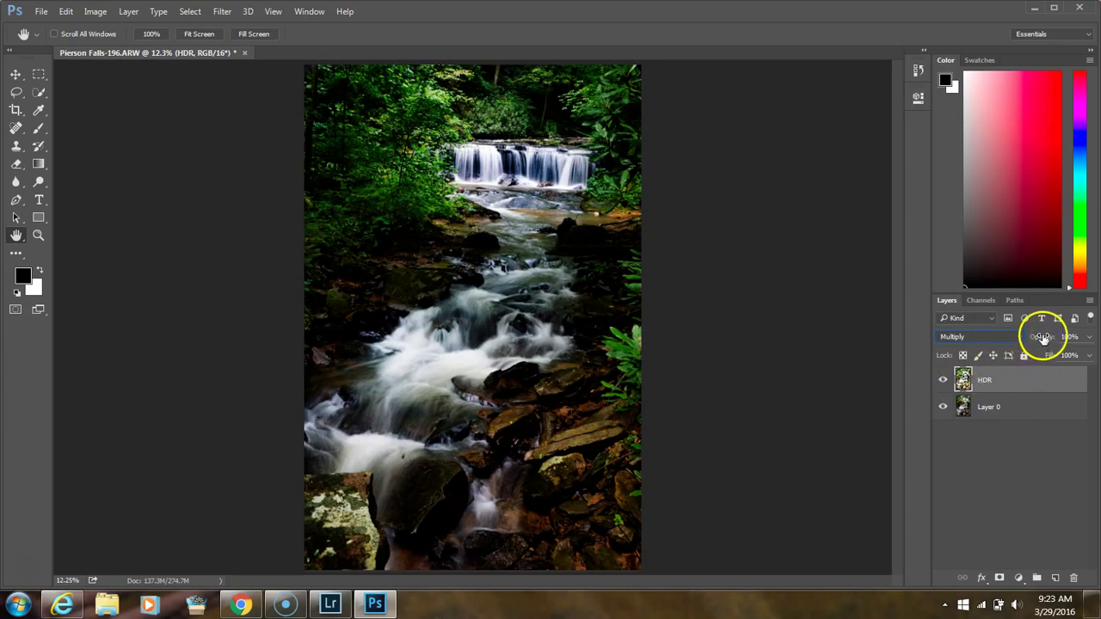
pyautogui.moveTo(1042, 336)
pyautogui.mouseDown()
pyautogui.moveTo(1012, 343)
pyautogui.moveTo(1047, 341)
pyautogui.moveTo(1036, 341)
pyautogui.mouseUp()
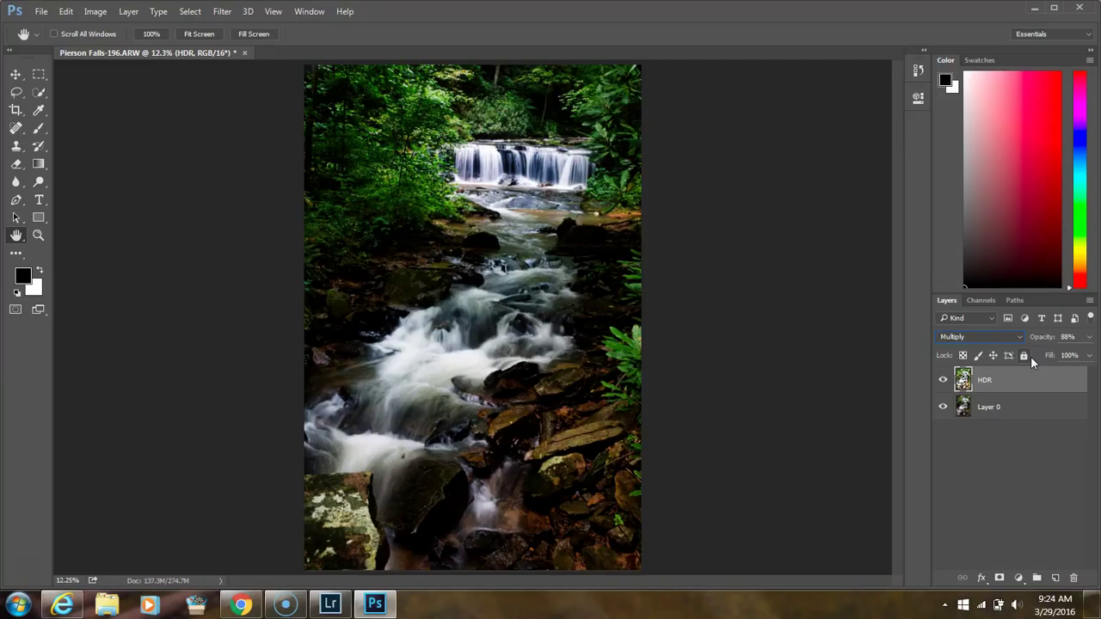
pyautogui.click(944, 382)
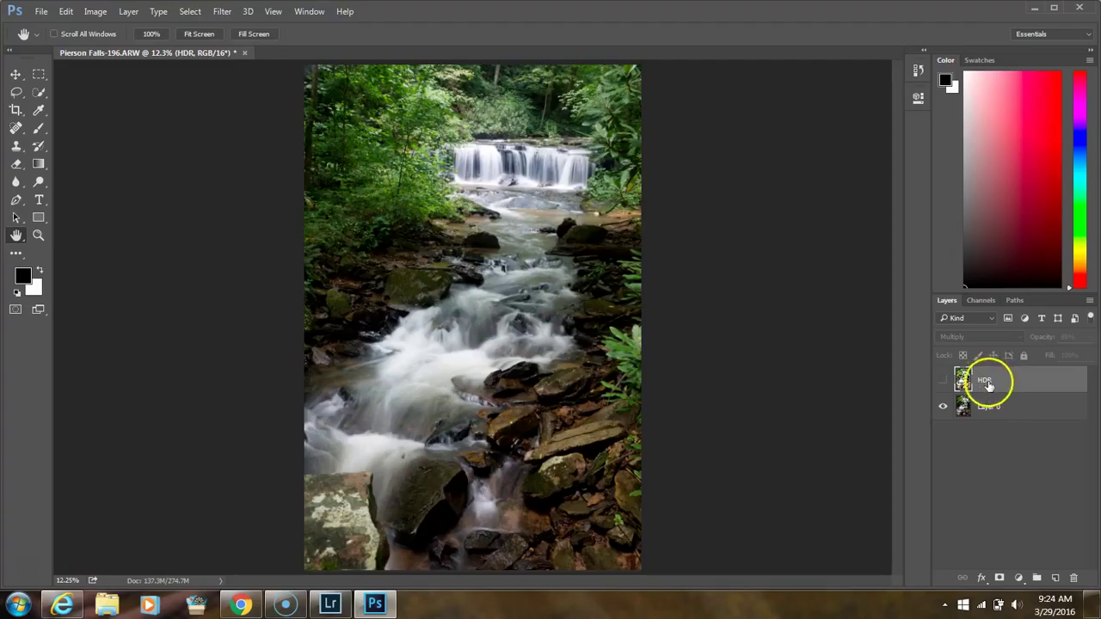
pyautogui.click(944, 381)
pyautogui.click(942, 408)
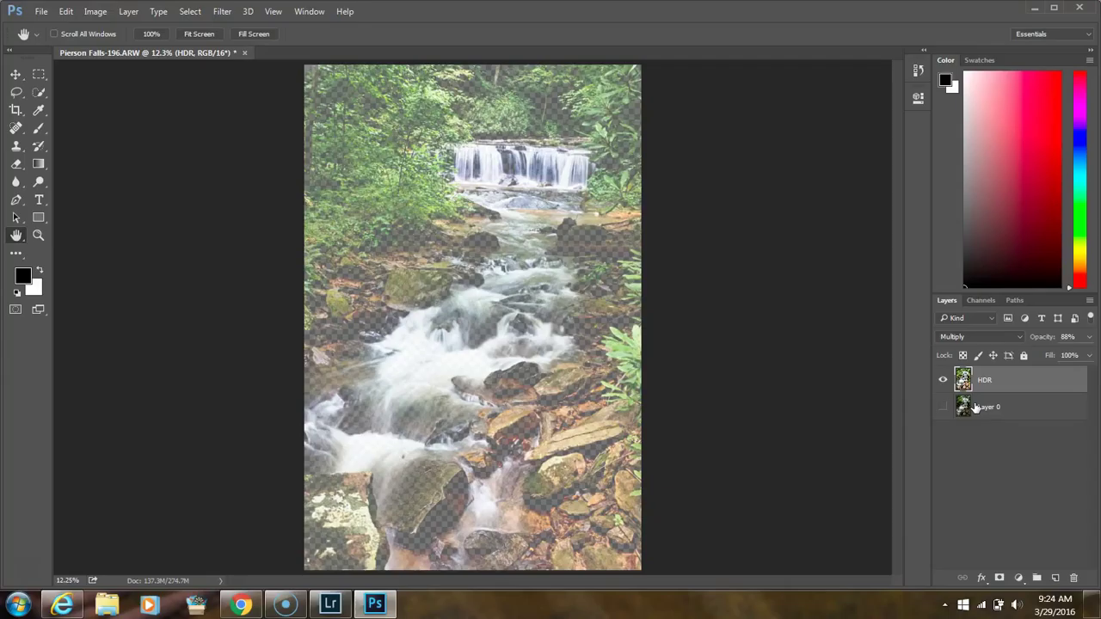
pyautogui.click(943, 407)
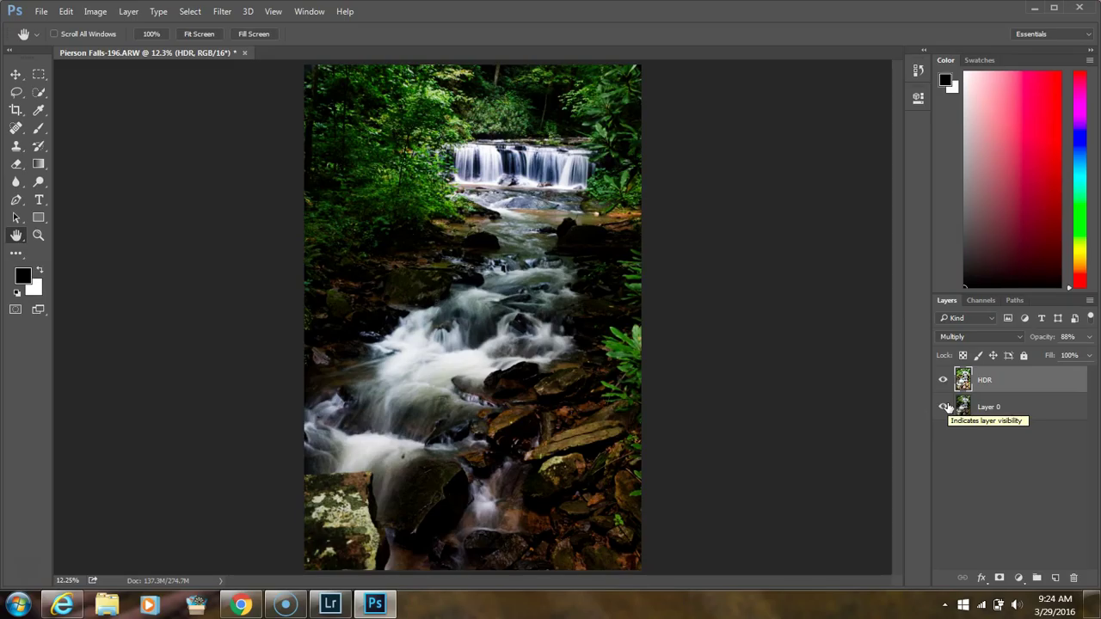
pyautogui.click(990, 338)
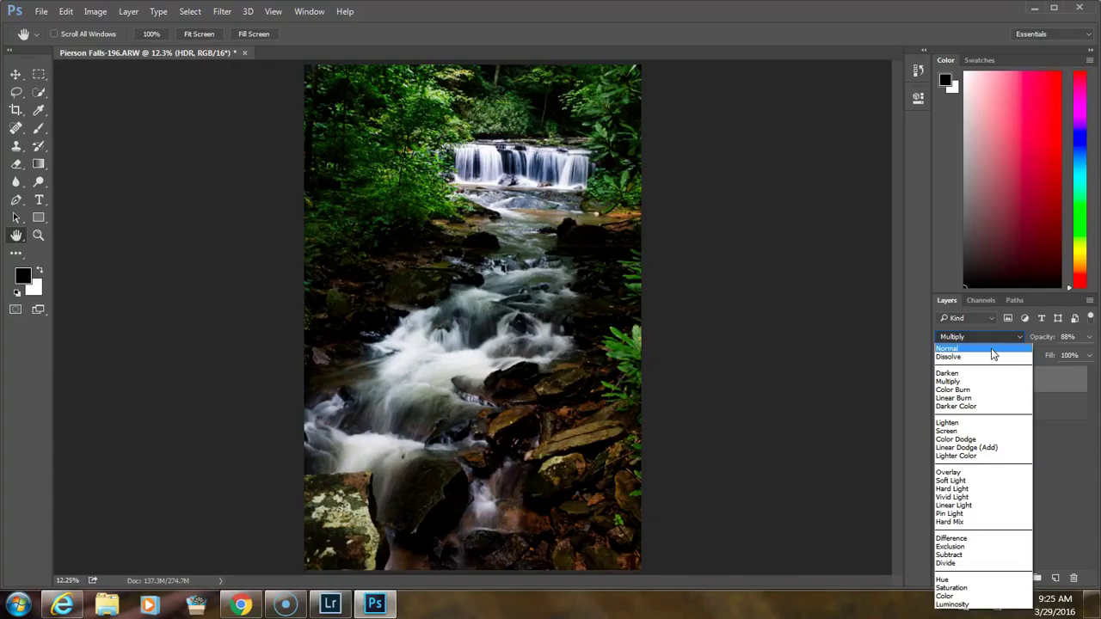
# Close the blend mode list, keeping Multiply on the HDR layer
pyautogui.click(983, 336)
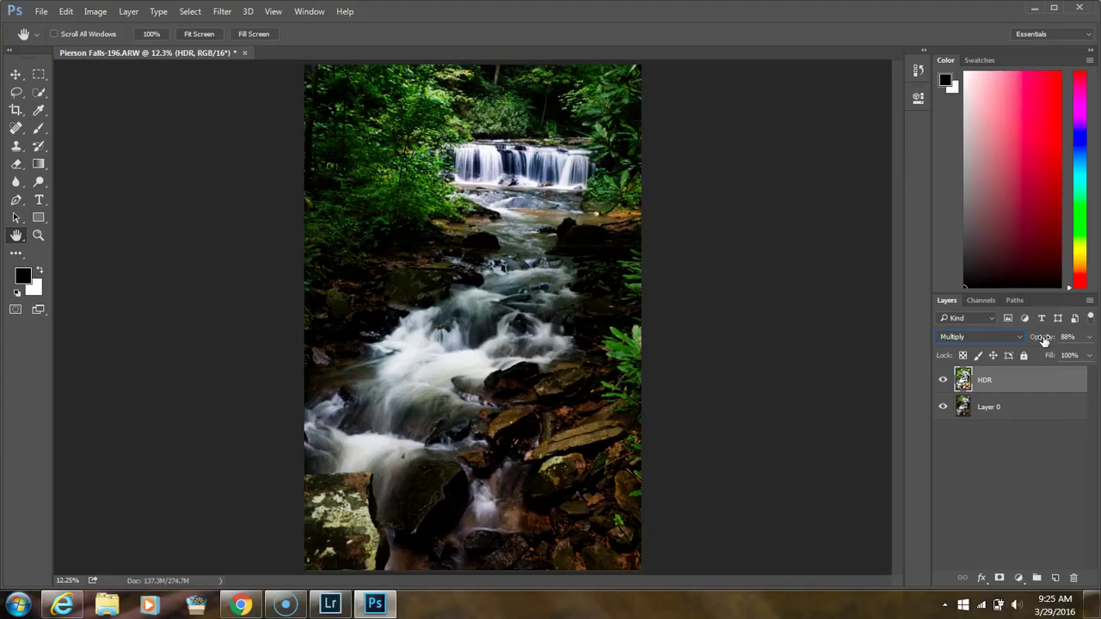
# Duplicate the HDR layer and set HDR copy to Overlay blending at 28% opacity
pyautogui.hotkey('ctrl', 'j')
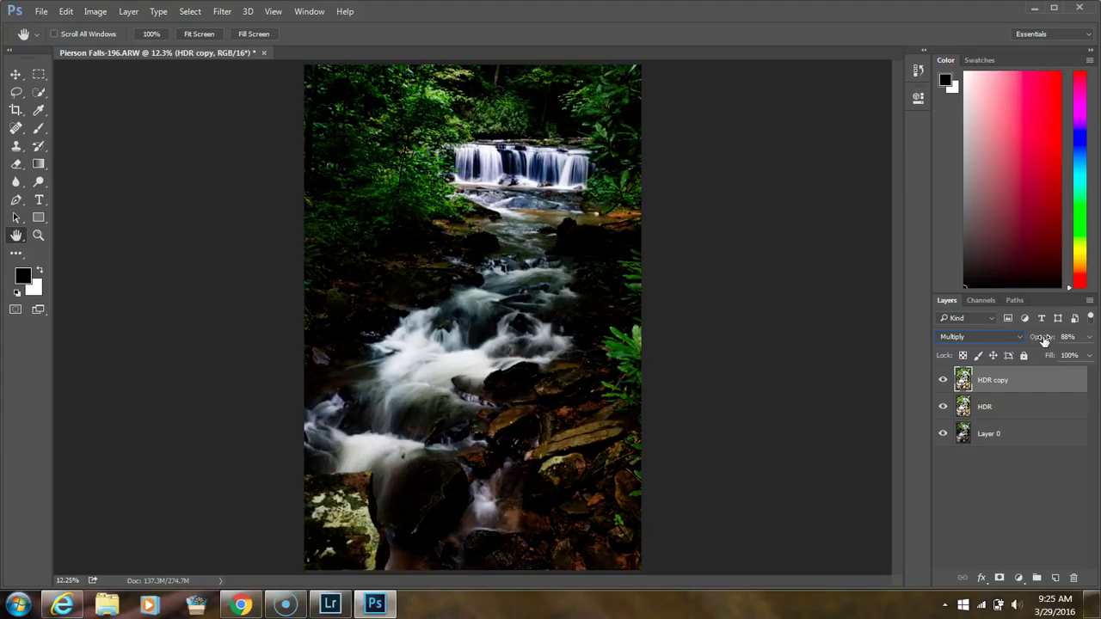
pyautogui.click(997, 387)
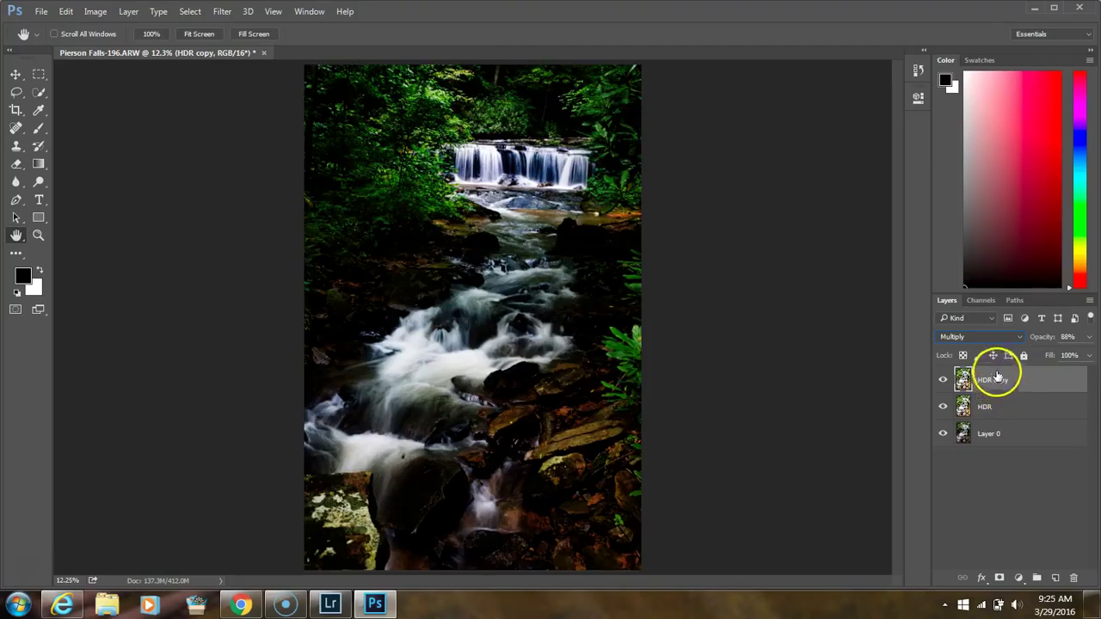
pyautogui.click(1001, 338)
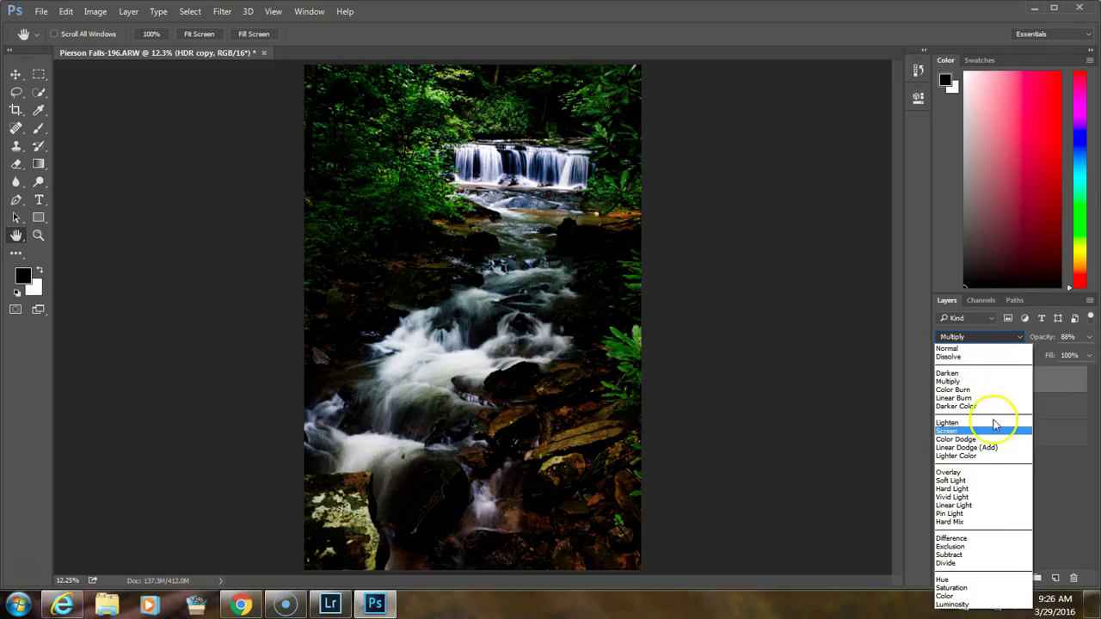
pyautogui.click(987, 473)
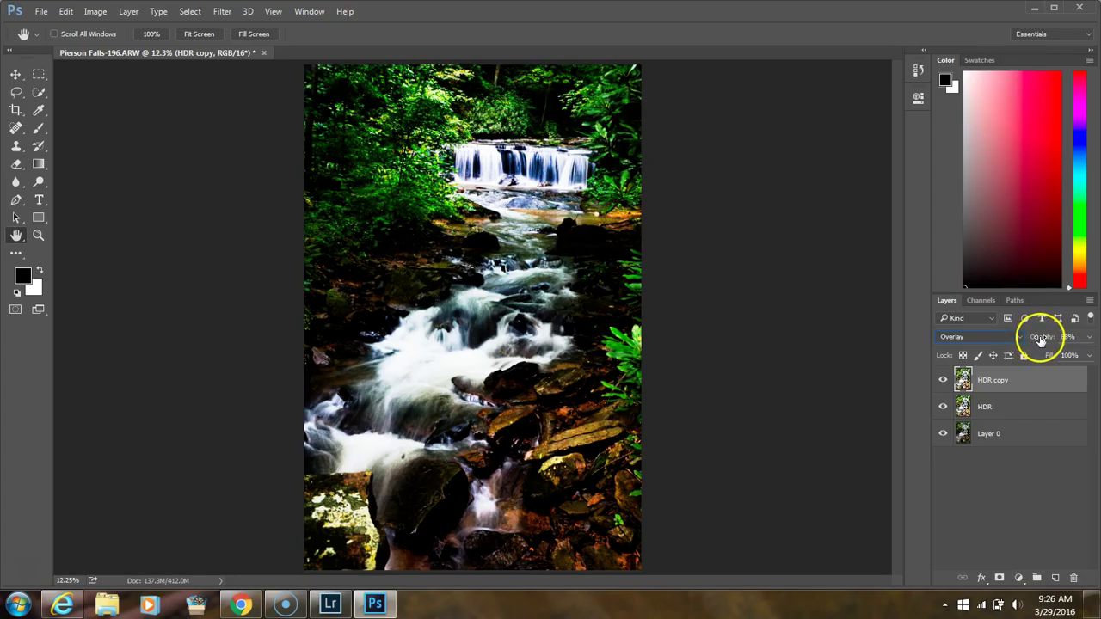
pyautogui.moveTo(1032, 340); pyautogui.dragTo(1010, 345)
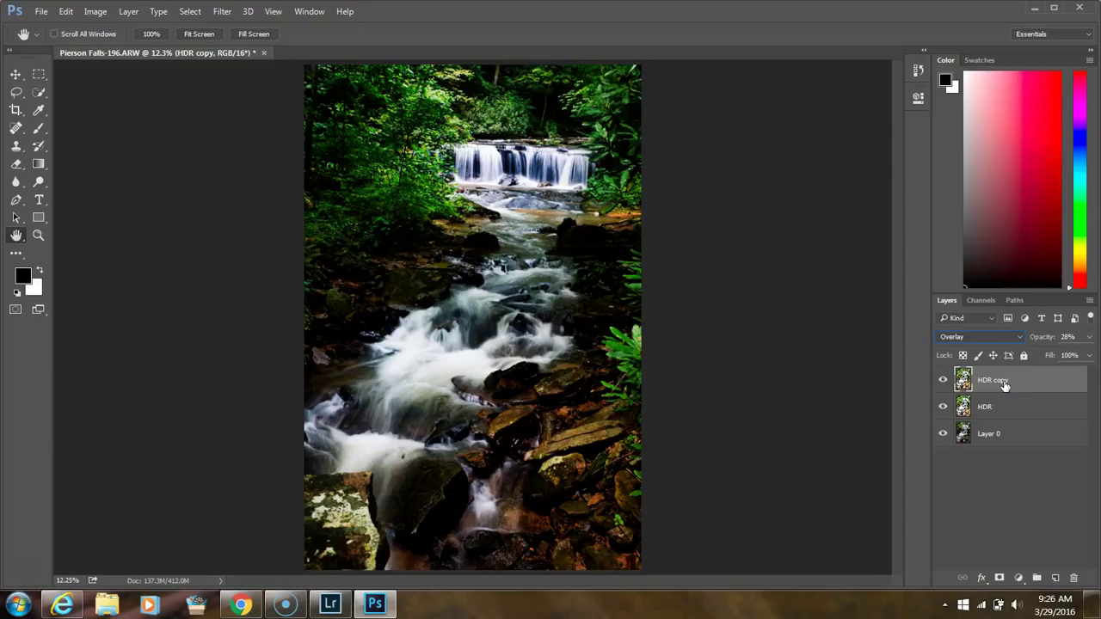
pyautogui.click(944, 410)
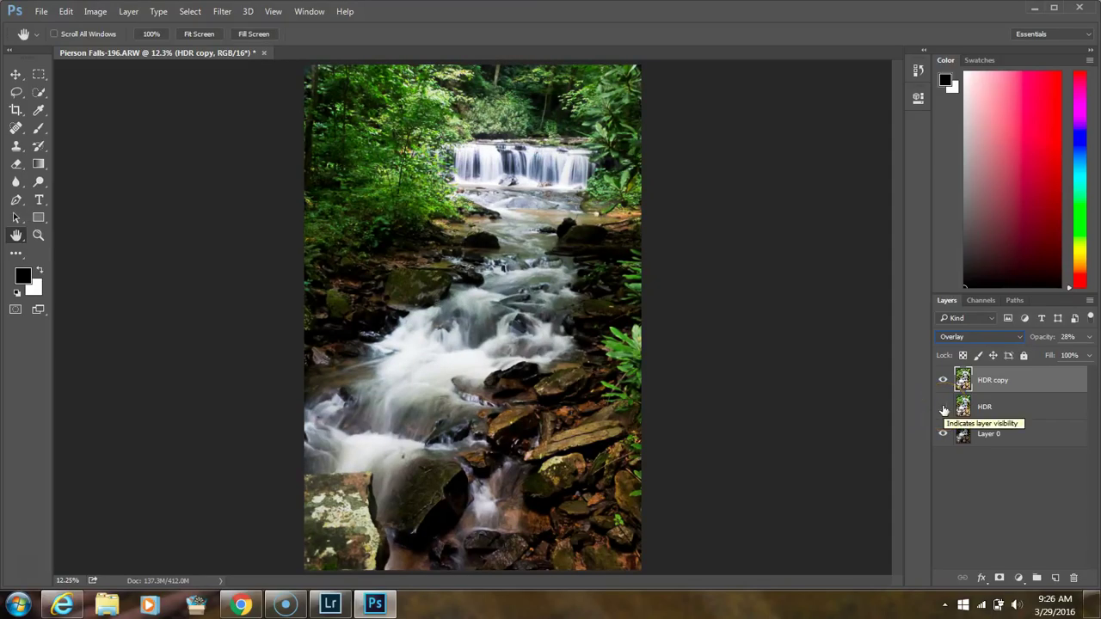
pyautogui.click(944, 410)
pyautogui.click(944, 381)
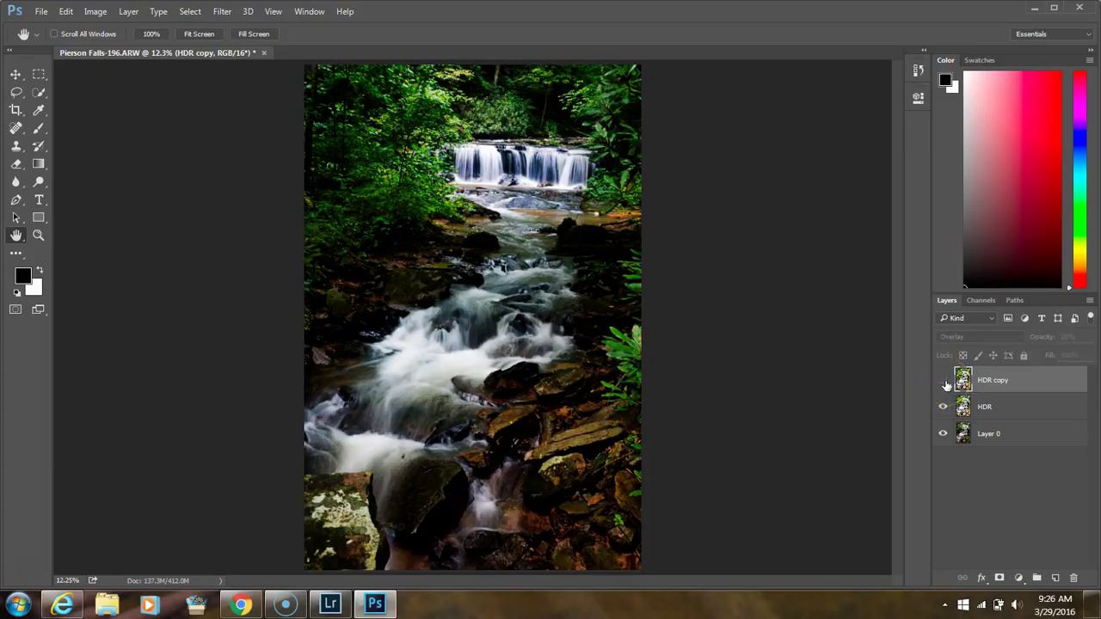
pyautogui.click(945, 382)
pyautogui.click(946, 437)
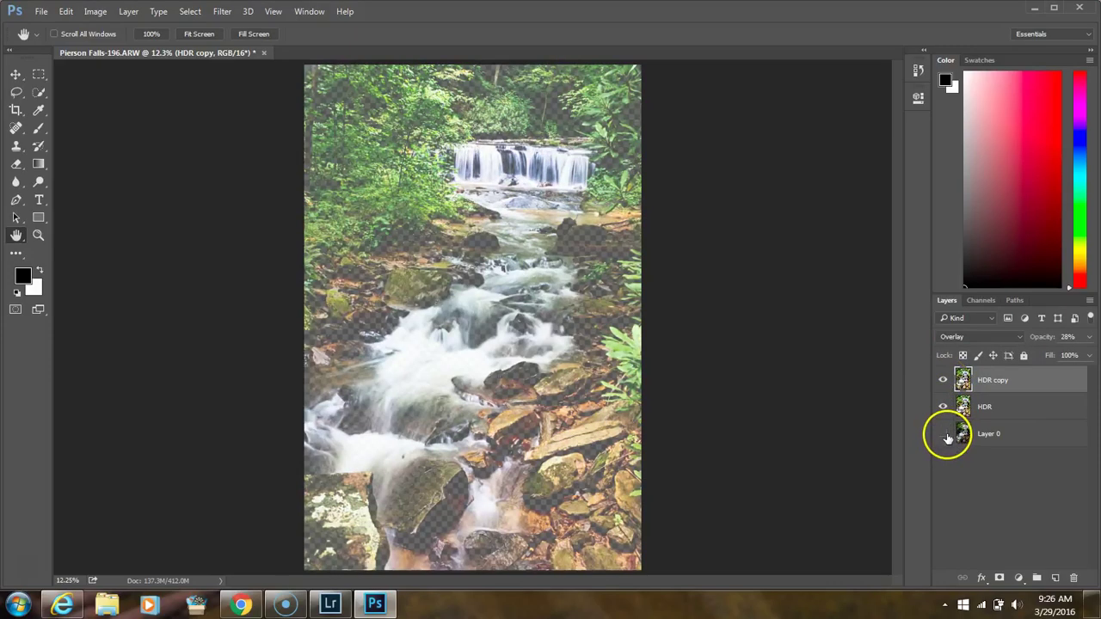
pyautogui.click(944, 434)
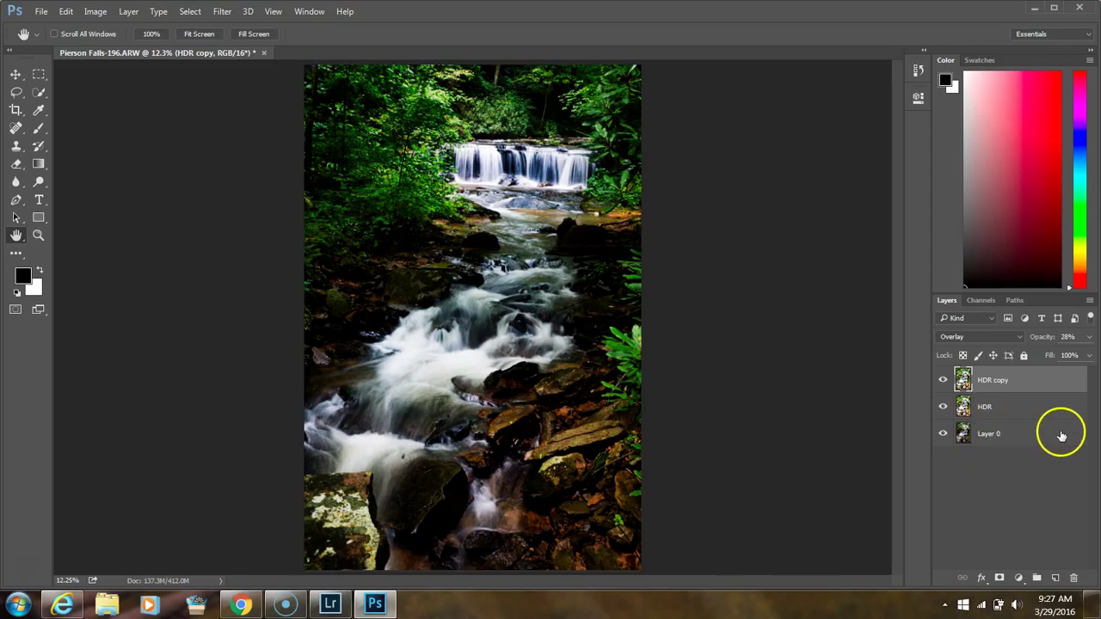
pyautogui.click(943, 380)
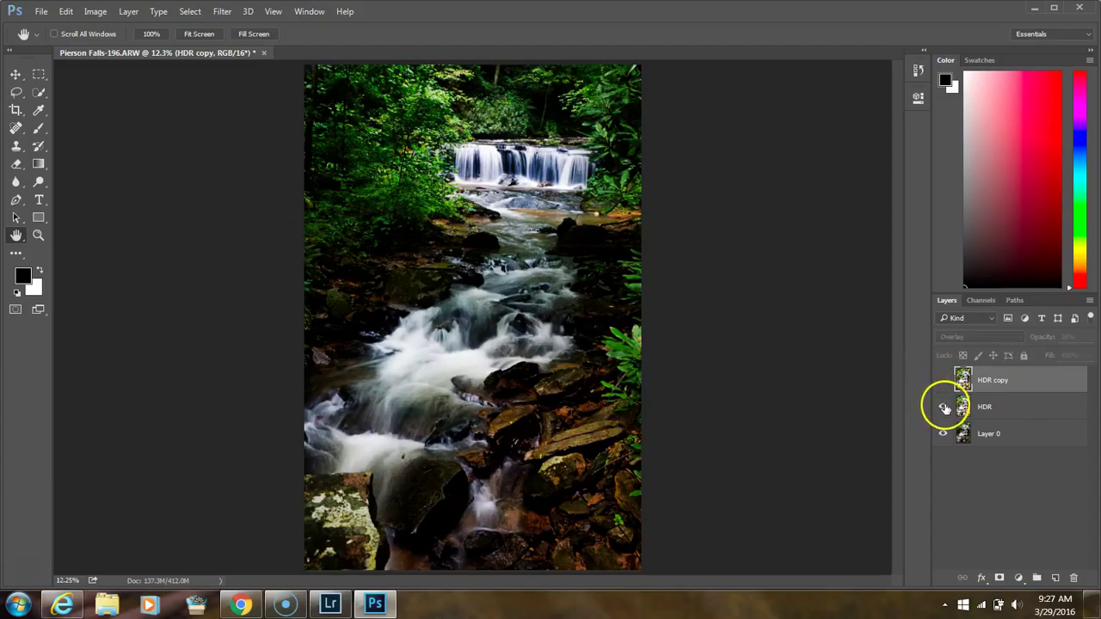
pyautogui.click(943, 408)
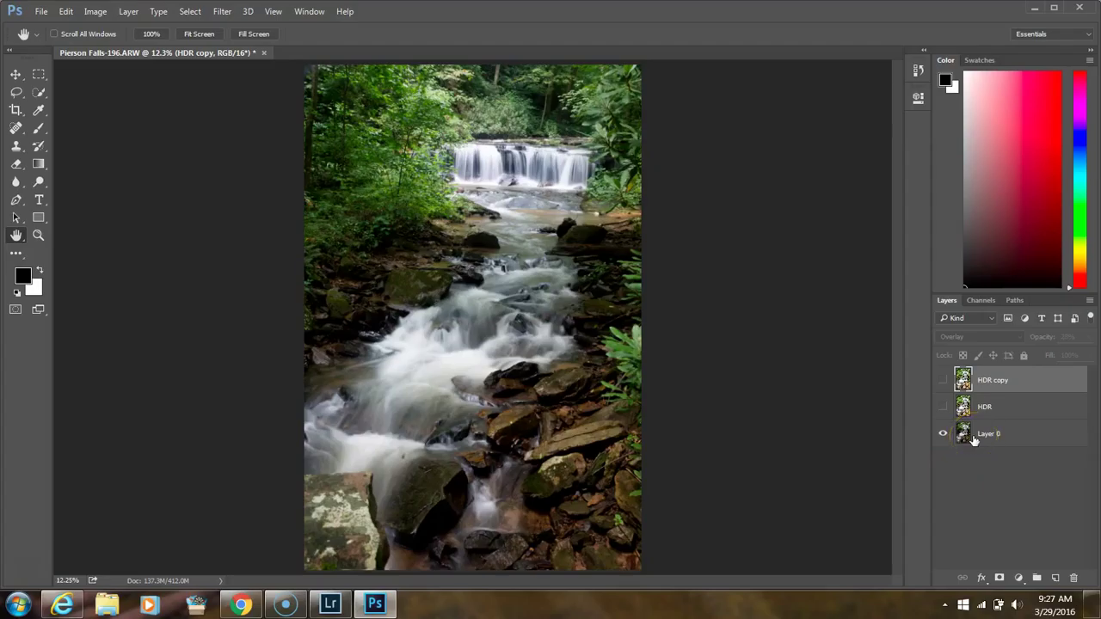
pyautogui.click(943, 380)
pyautogui.click(942, 406)
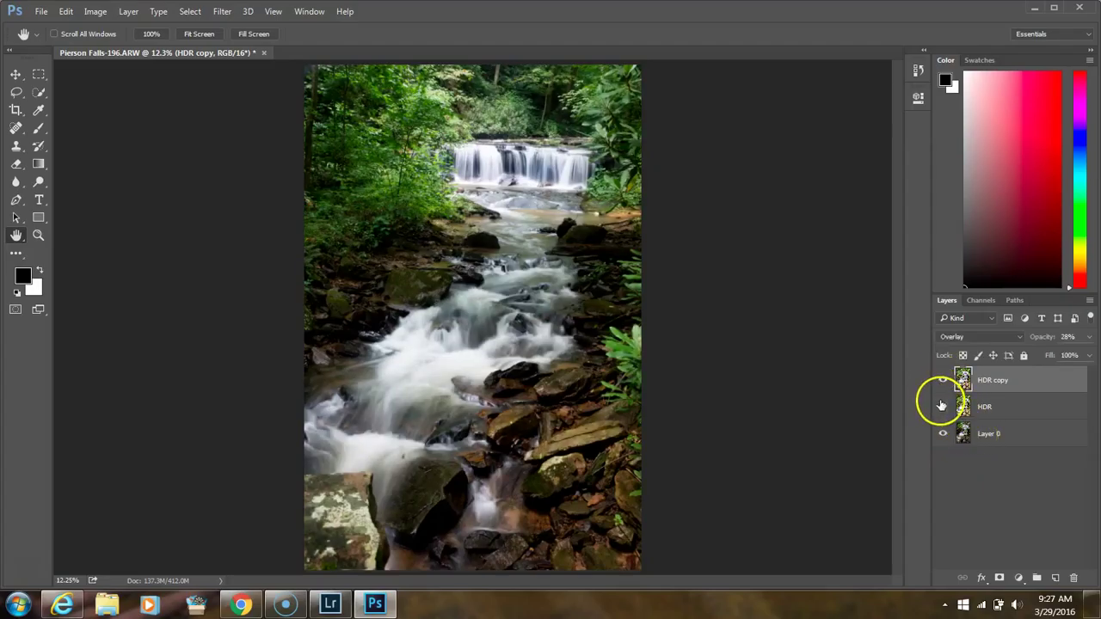
pyautogui.click(1045, 437)
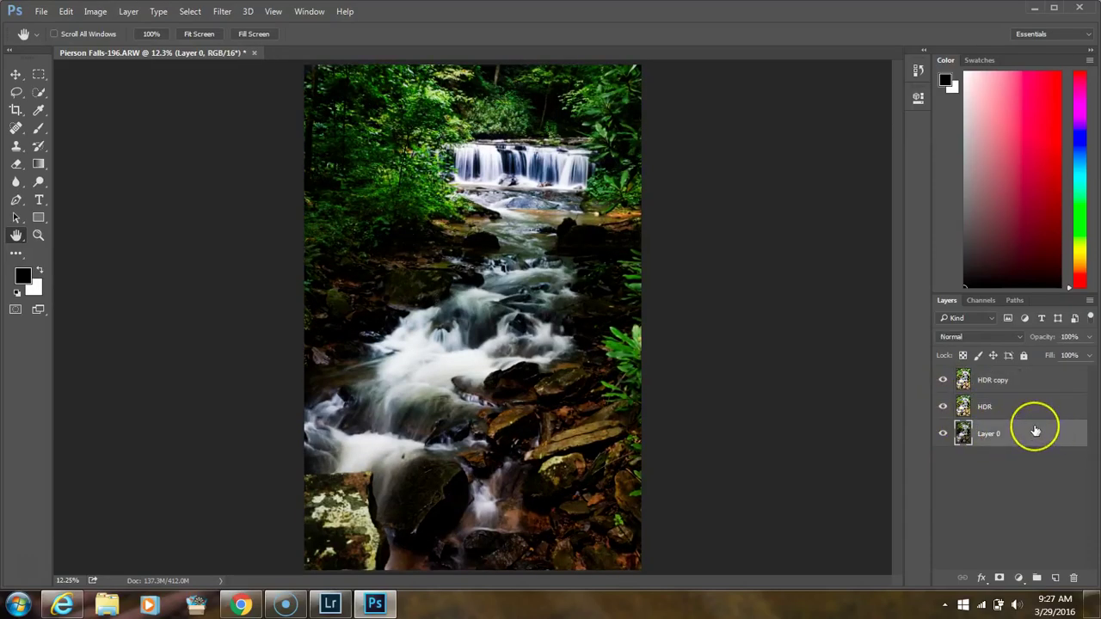
pyautogui.moveTo(982, 435); pyautogui.dragTo(978, 428)
pyautogui.keyDown('alt'); pyautogui.click(944, 436); pyautogui.keyUp('alt')
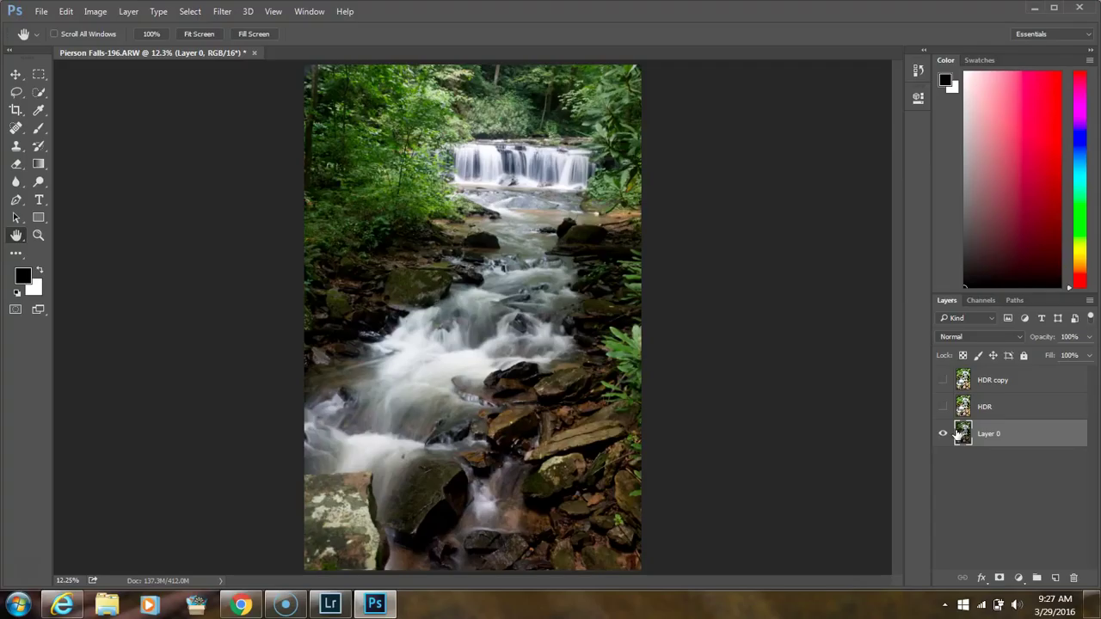
pyautogui.click(949, 436)
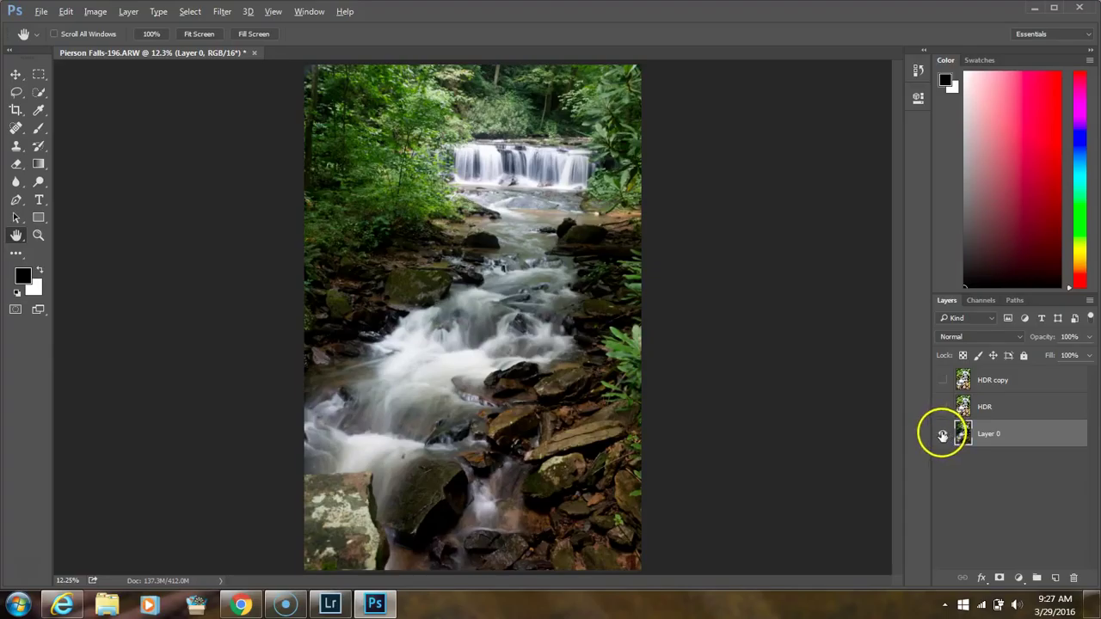
pyautogui.keyDown('alt'); pyautogui.click(943, 436); pyautogui.keyUp('alt')
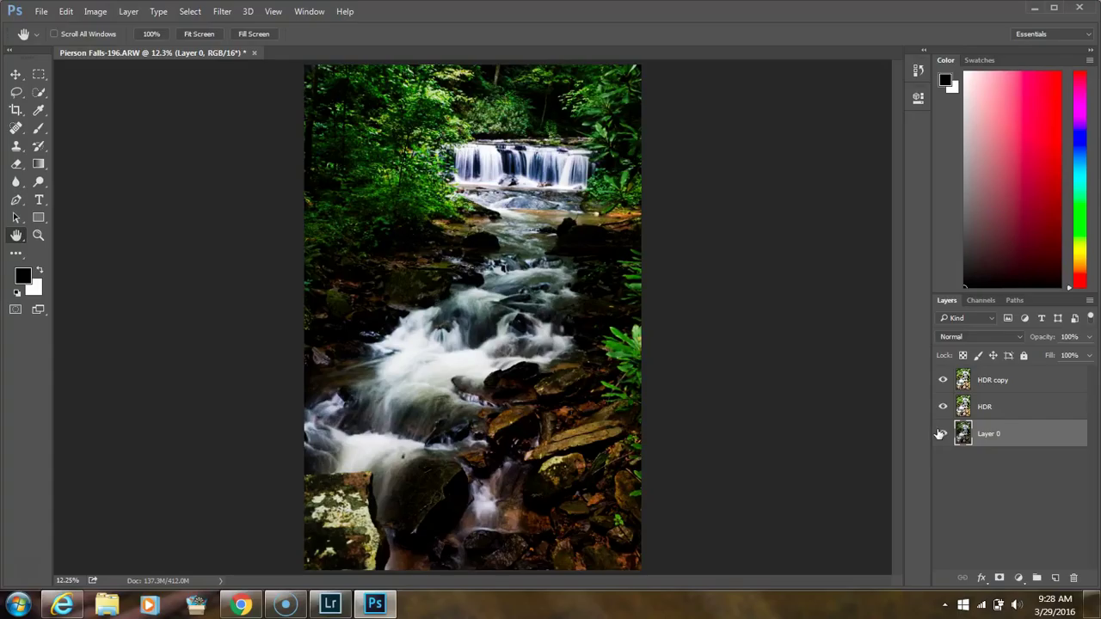
# Hide the HDR copy layer and select the HDR layer beneath it
pyautogui.click(944, 381)
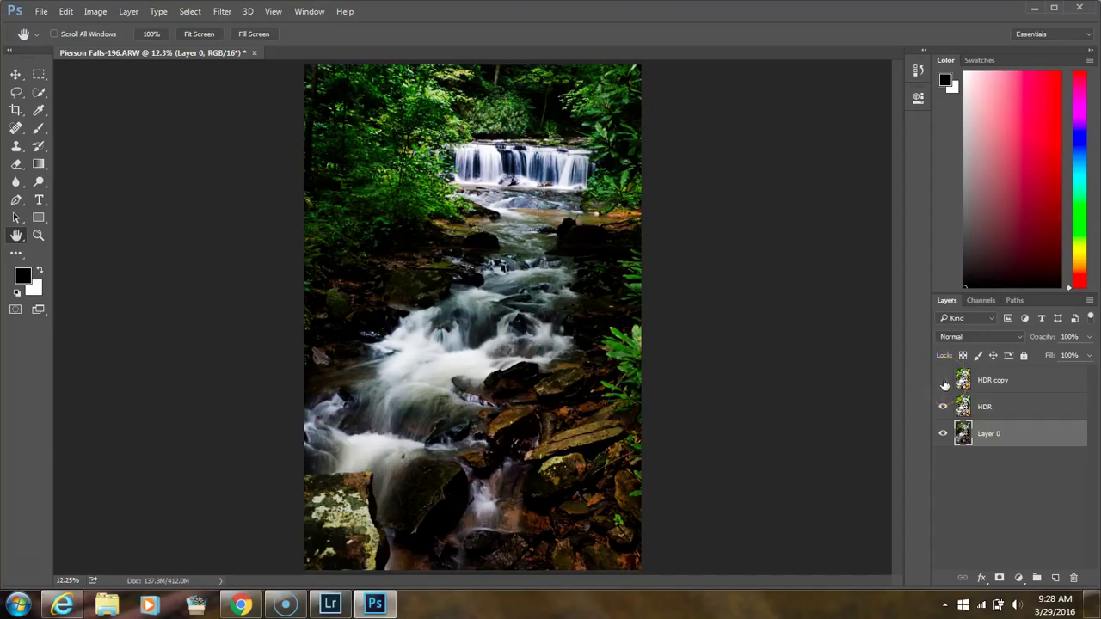
pyautogui.click(1012, 403)
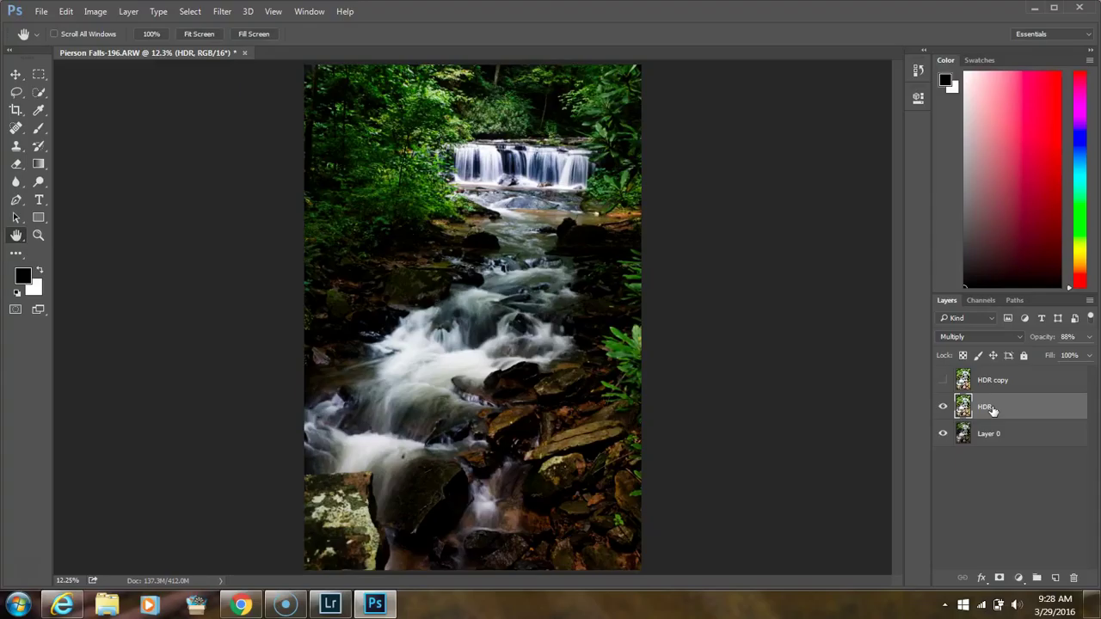
pyautogui.click(989, 408)
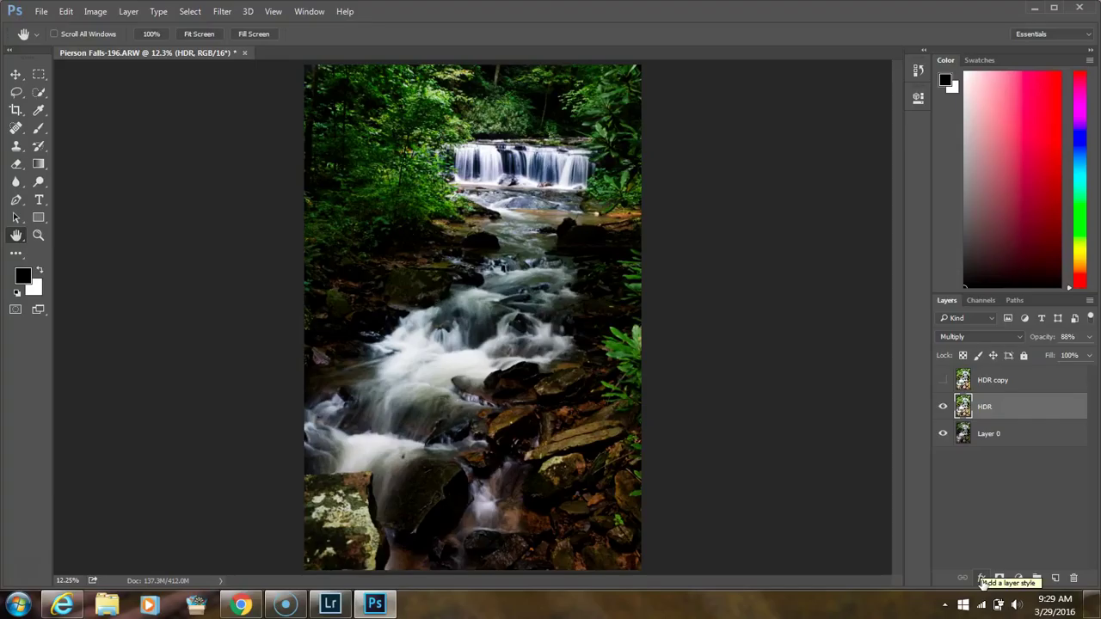
pyautogui.click(984, 580)
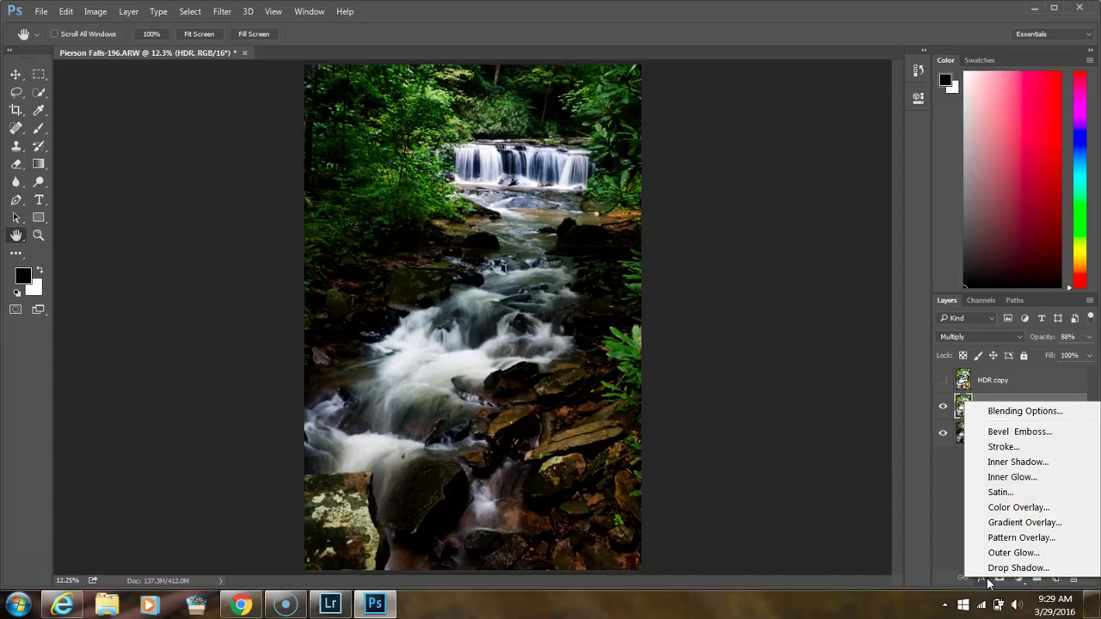
pyautogui.click(943, 526)
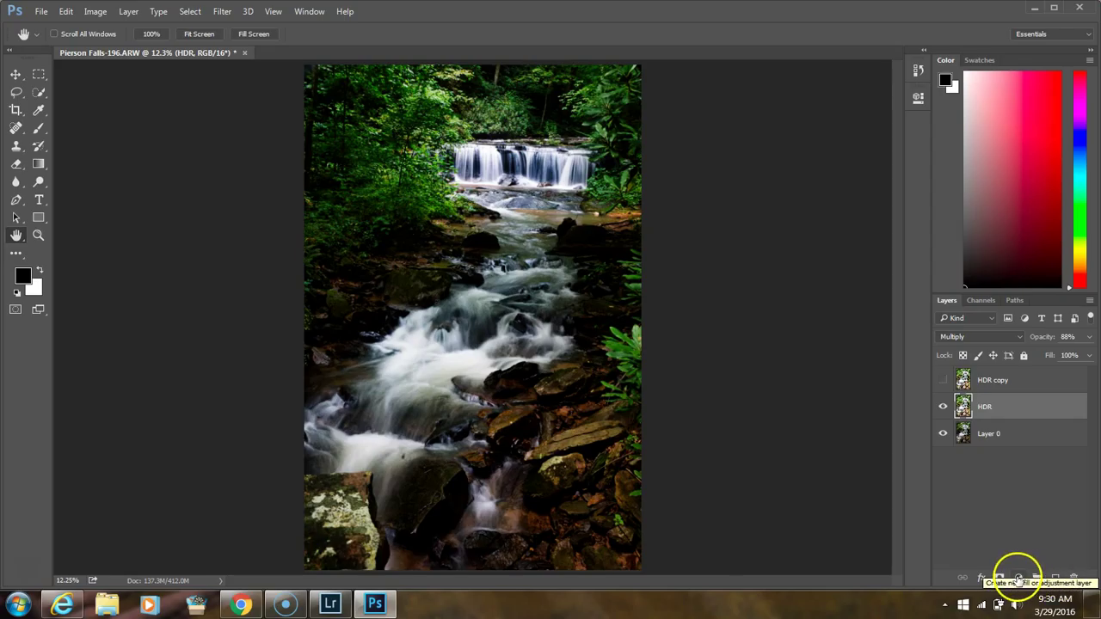
pyautogui.click(1018, 579)
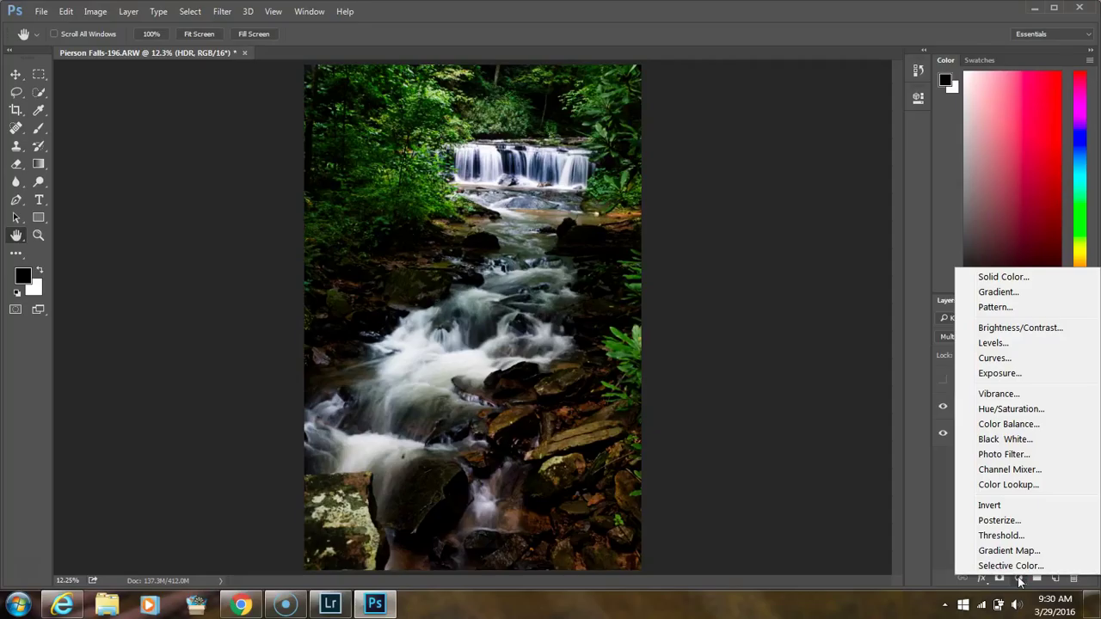
pyautogui.click(1020, 582)
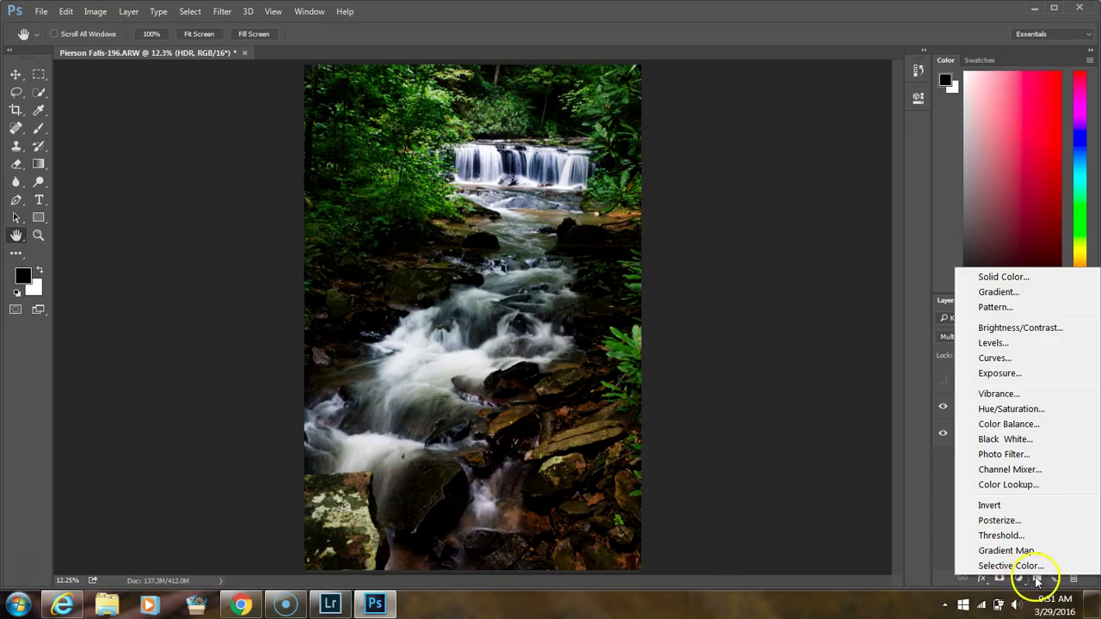
pyautogui.click(887, 531)
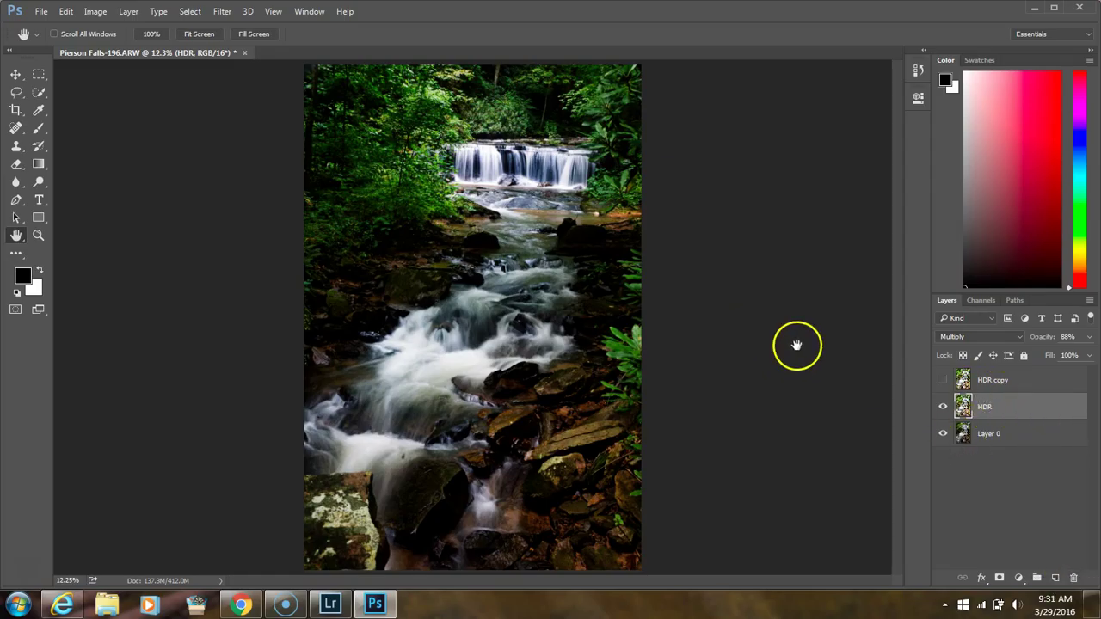
pyautogui.click(1016, 438)
pyautogui.click(944, 407)
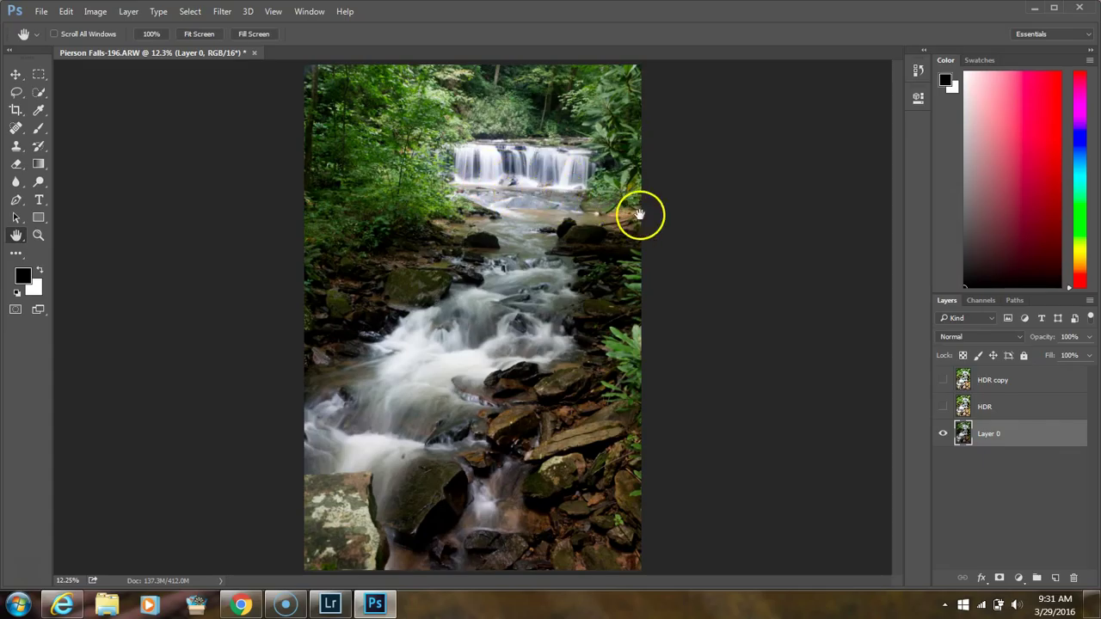
pyautogui.click(943, 407)
pyautogui.click(1024, 411)
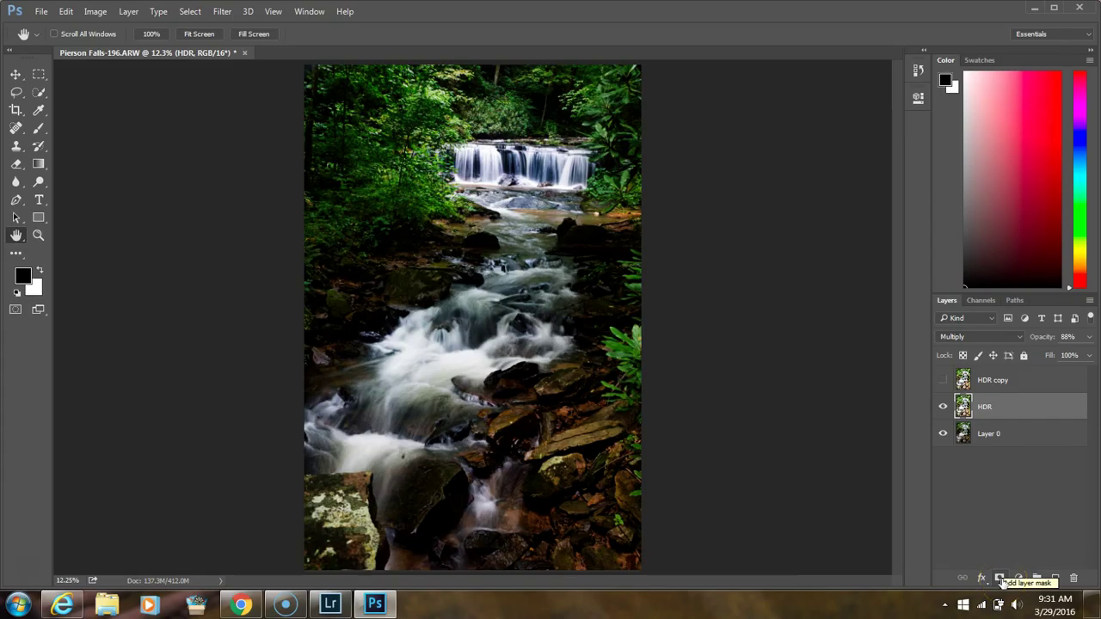
# Add a white layer mask to the HDR layer and dismiss the desktop notification
pyautogui.click(1001, 581)
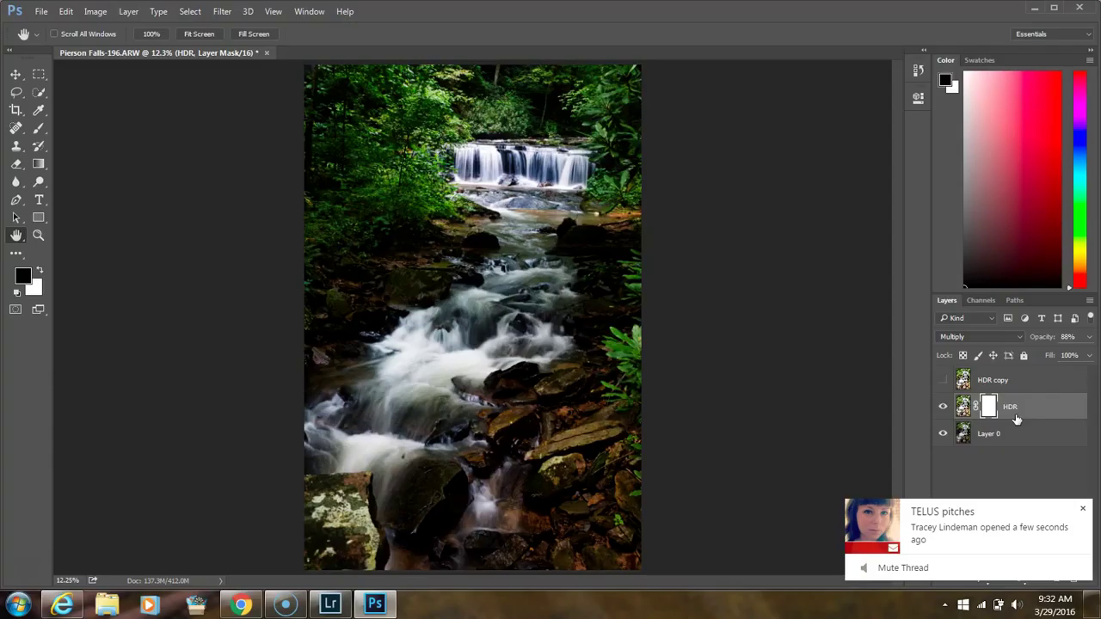
pyautogui.click(1082, 508)
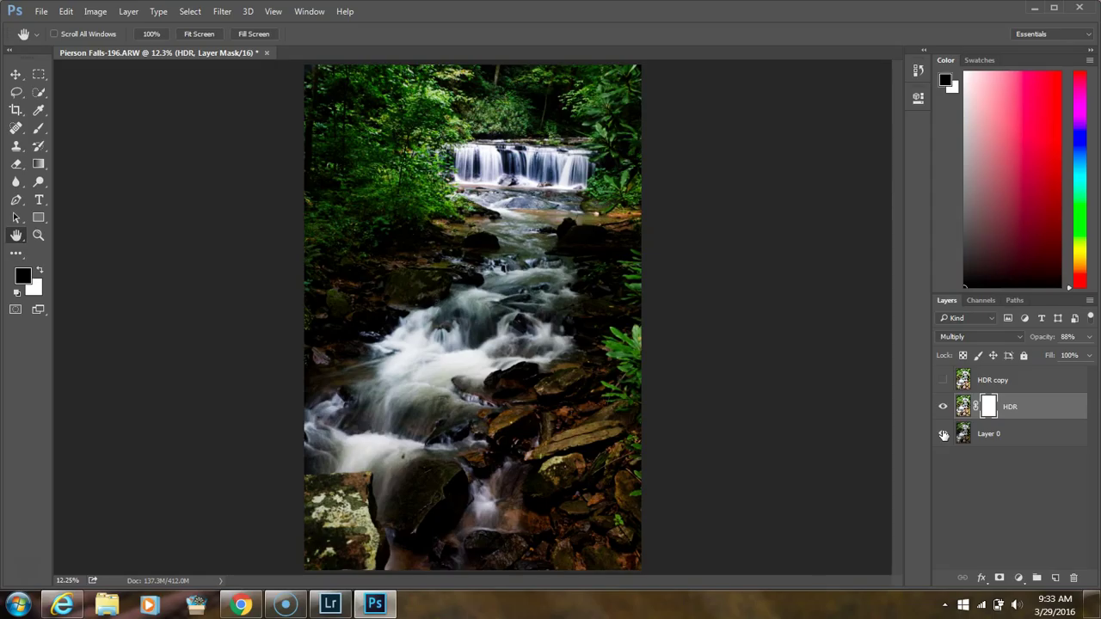
pyautogui.click(944, 435)
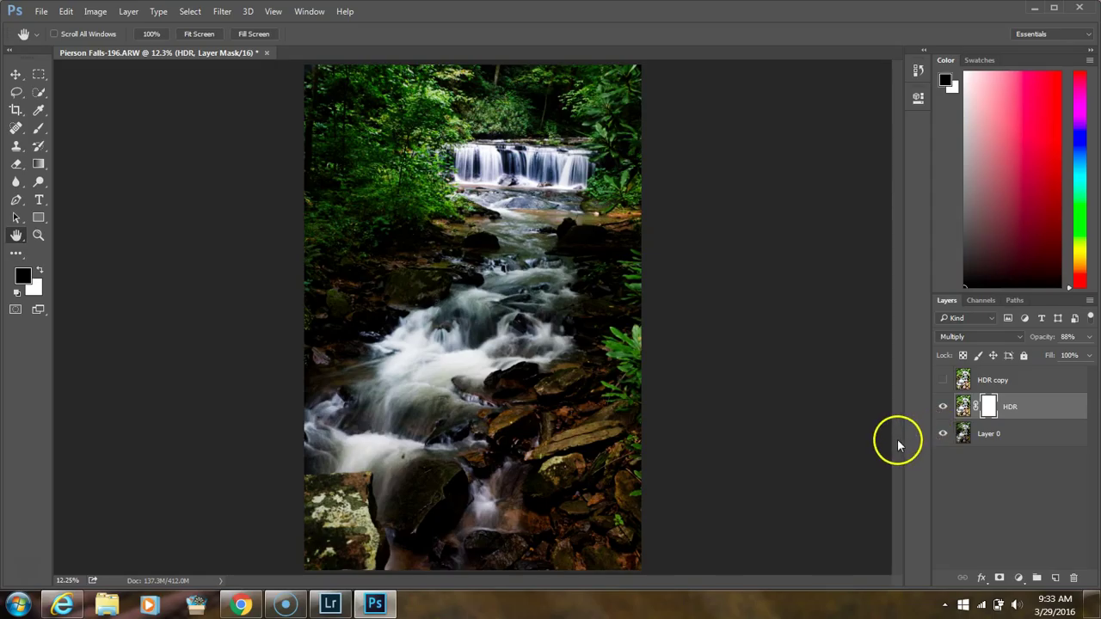
pyautogui.click(964, 408)
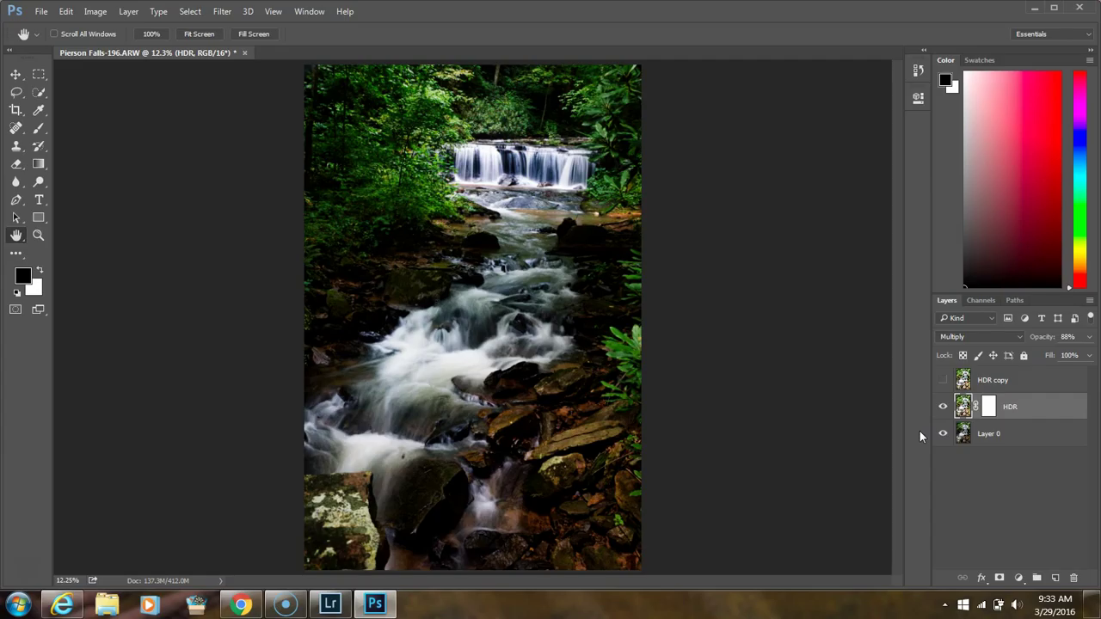
pyautogui.click(989, 408)
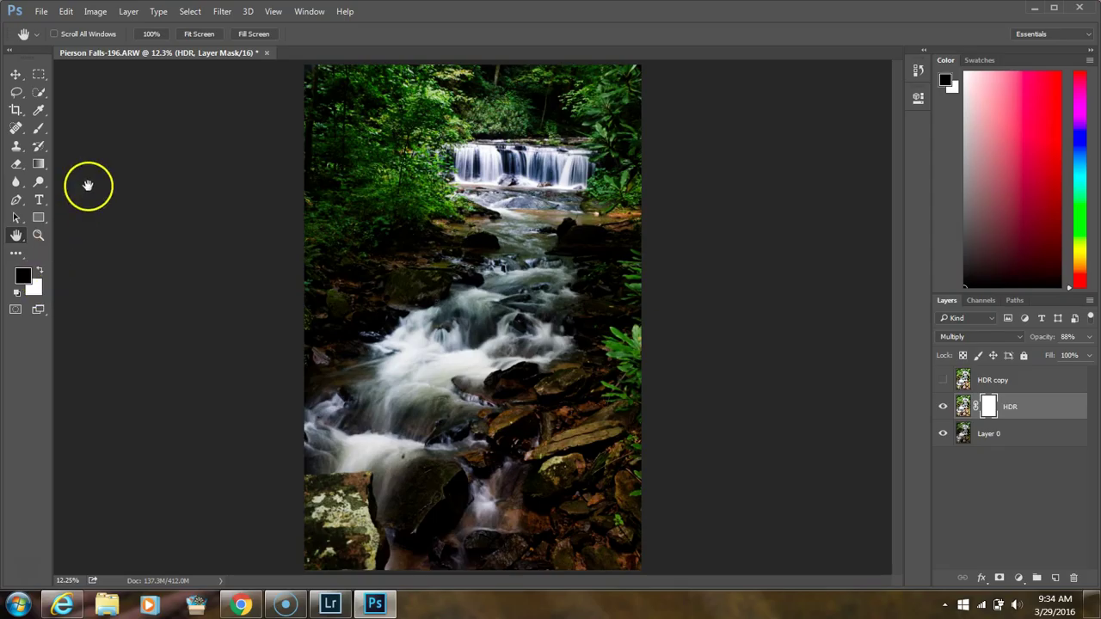
# Choose the Brush tool with a soft 700 px tip and set its opacity to 75%
pyautogui.click(43, 131)
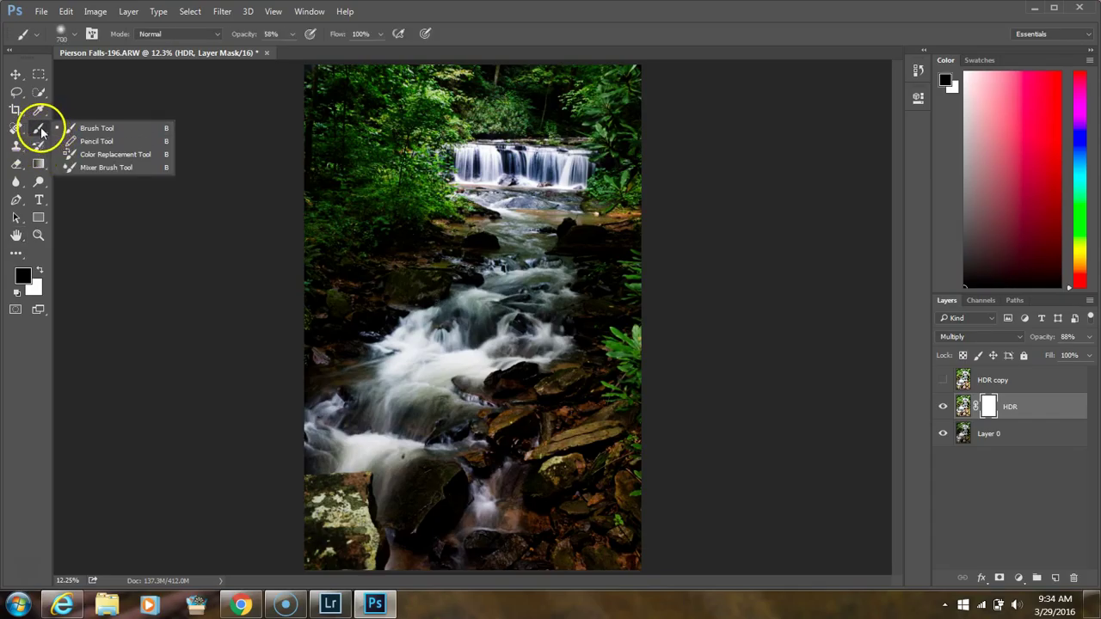
pyautogui.click(65, 128)
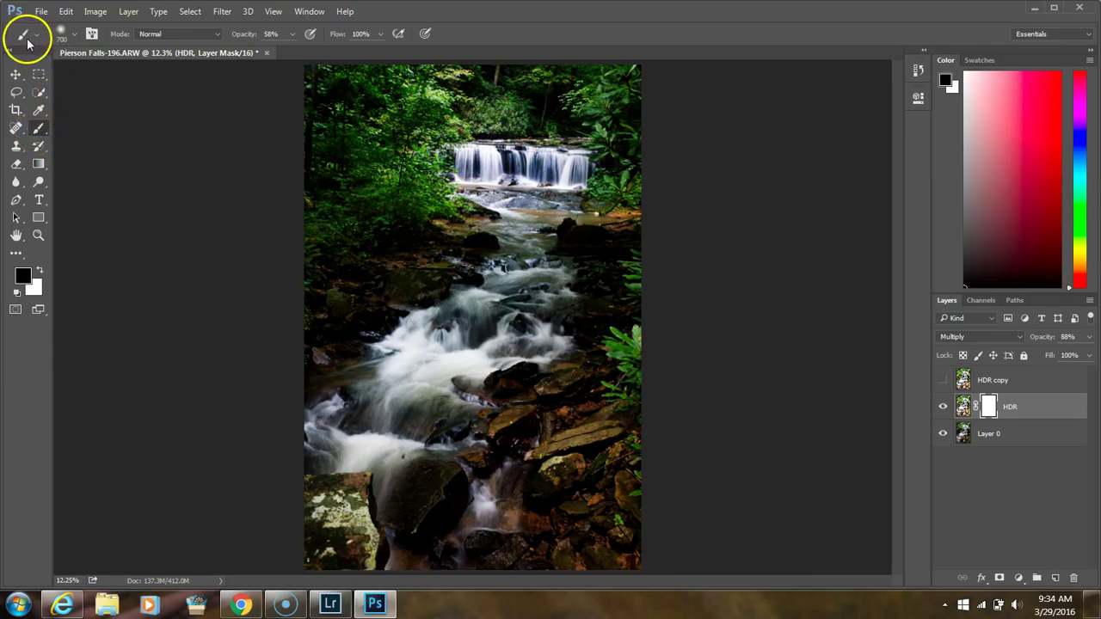
pyautogui.click(75, 38)
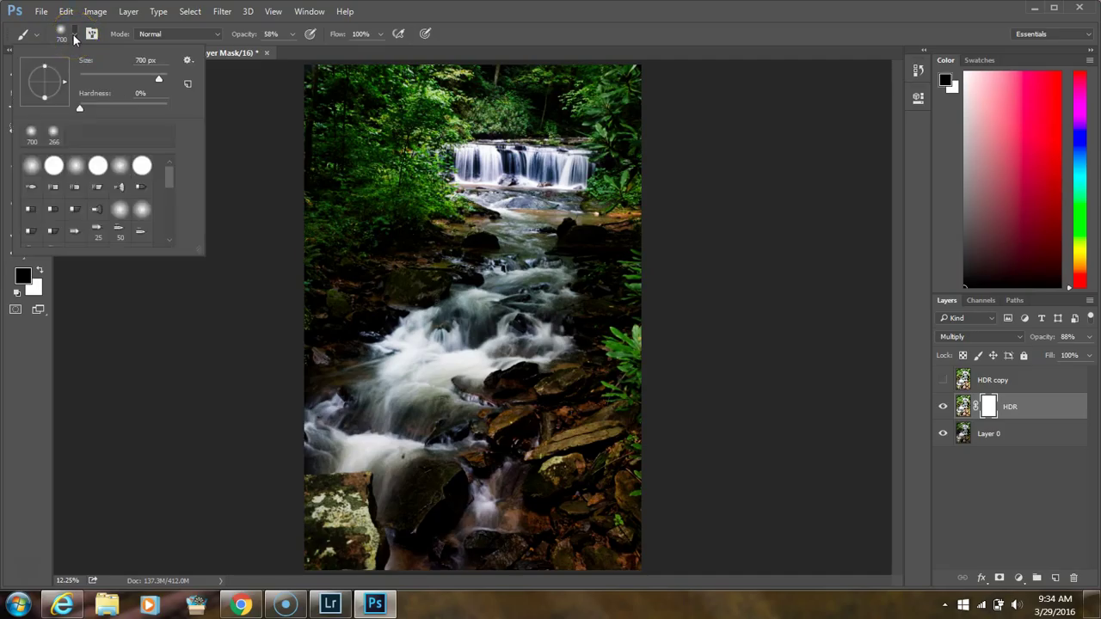
pyautogui.click(73, 34)
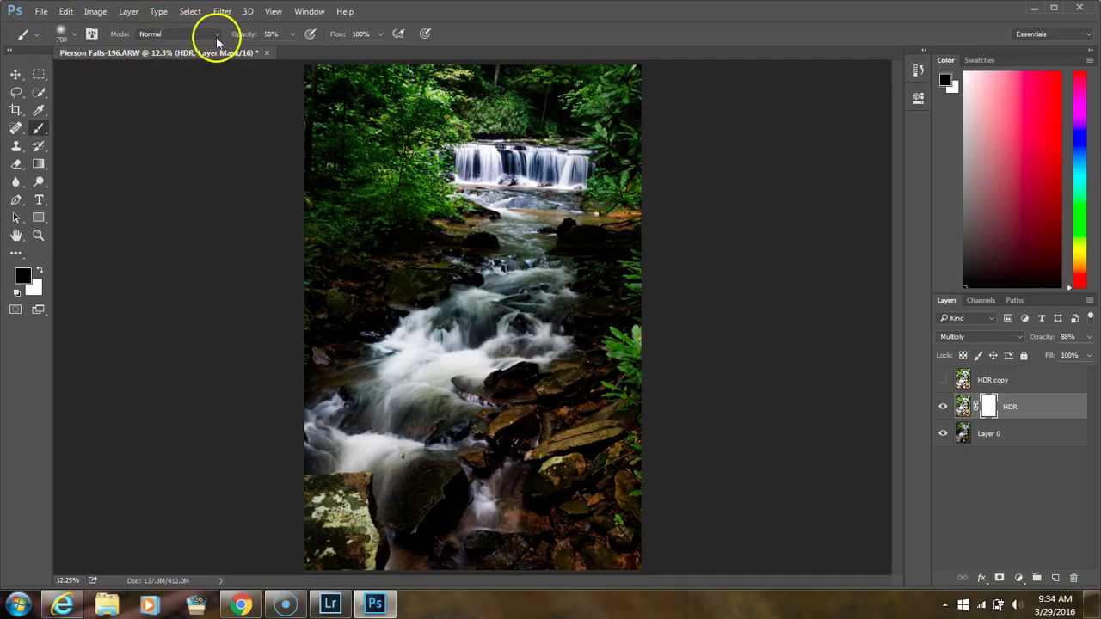
pyautogui.moveTo(244, 39)
pyautogui.mouseDown()
pyautogui.moveTo(253, 42)
pyautogui.moveTo(225, 43)
pyautogui.mouseUp()
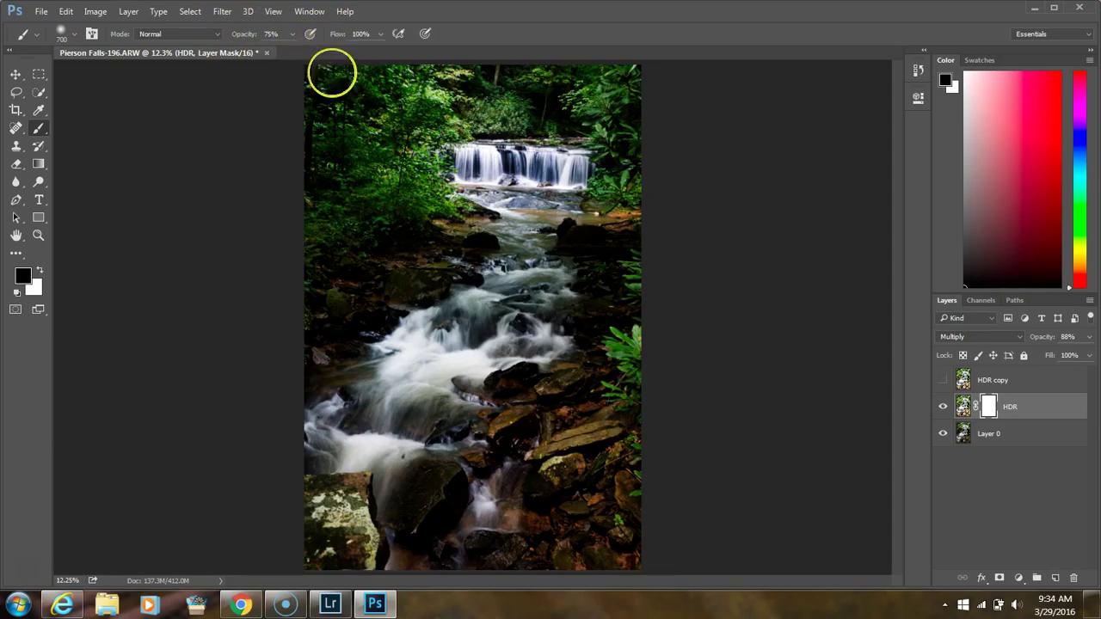
# Target the HDR mask and paint black over the water from the upper pool into the rapids
pyautogui.moveTo(299, 83); pyautogui.dragTo(298, 84)
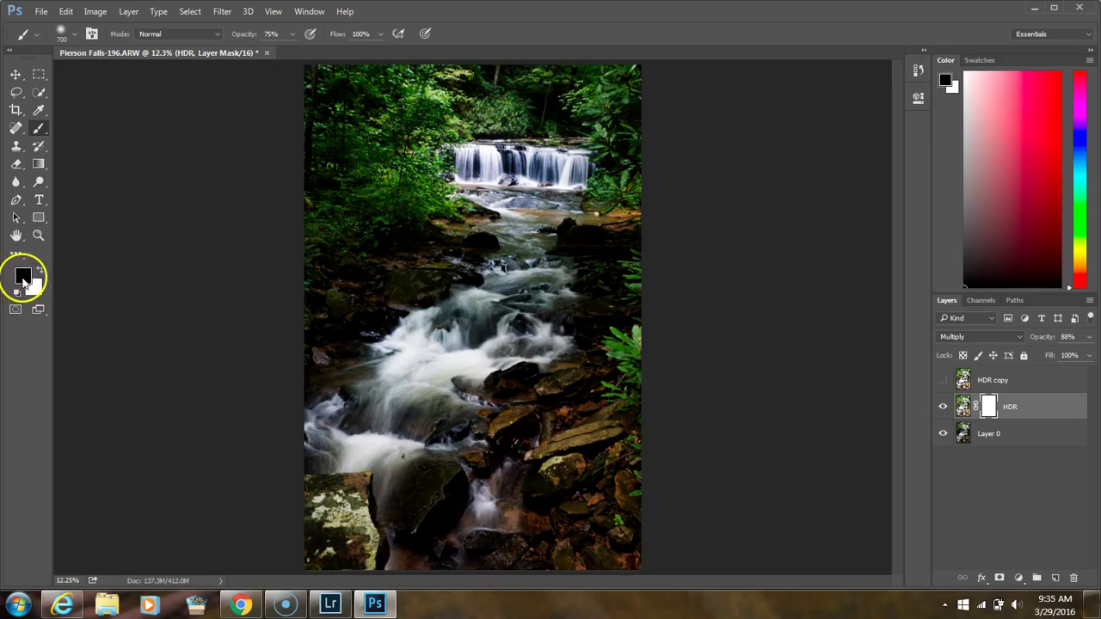
pyautogui.click(1007, 412)
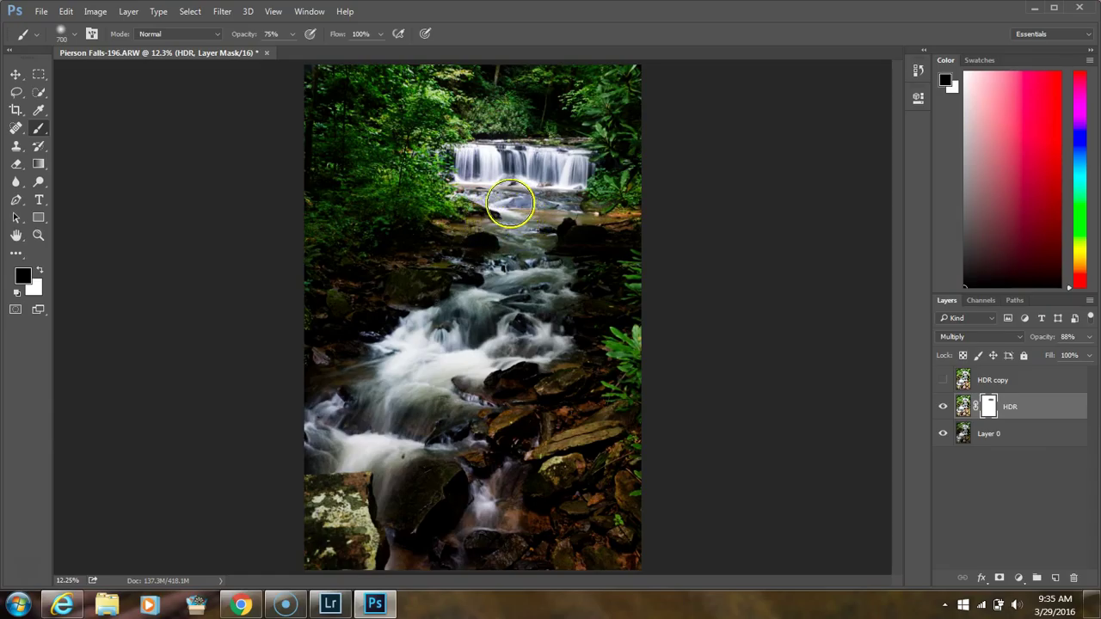
pyautogui.moveTo(522, 240)
pyautogui.mouseDown()
pyautogui.moveTo(540, 305)
pyautogui.moveTo(453, 317)
pyautogui.moveTo(428, 335)
pyautogui.moveTo(432, 353)
pyautogui.moveTo(504, 350)
pyautogui.moveTo(513, 339)
pyautogui.moveTo(429, 364)
pyautogui.moveTo(379, 434)
pyautogui.moveTo(384, 398)
pyautogui.moveTo(340, 416)
pyautogui.moveTo(334, 445)
pyautogui.moveTo(394, 436)
pyautogui.moveTo(478, 400)
pyautogui.moveTo(512, 315)
pyautogui.mouseUp()
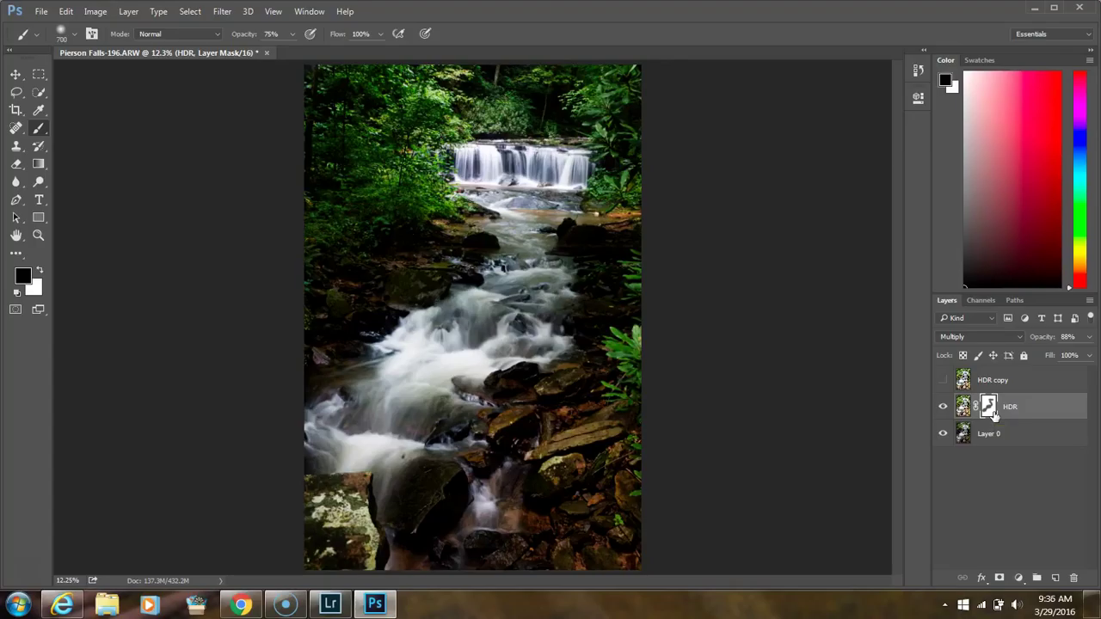
# Paint black on the HDR mask along the lower cascade, then check the brush preset
pyautogui.click(990, 411)
pyautogui.moveTo(504, 325)
pyautogui.mouseDown()
pyautogui.moveTo(465, 317)
pyautogui.moveTo(455, 320)
pyautogui.moveTo(506, 338)
pyautogui.moveTo(440, 328)
pyautogui.mouseUp()
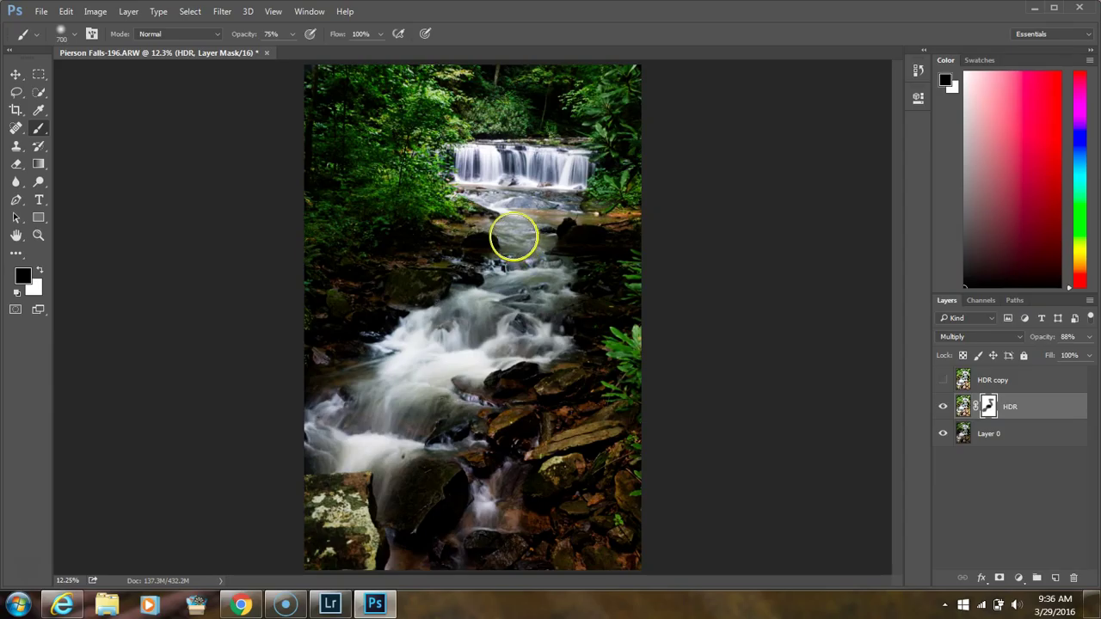
pyautogui.rightClick(515, 226)
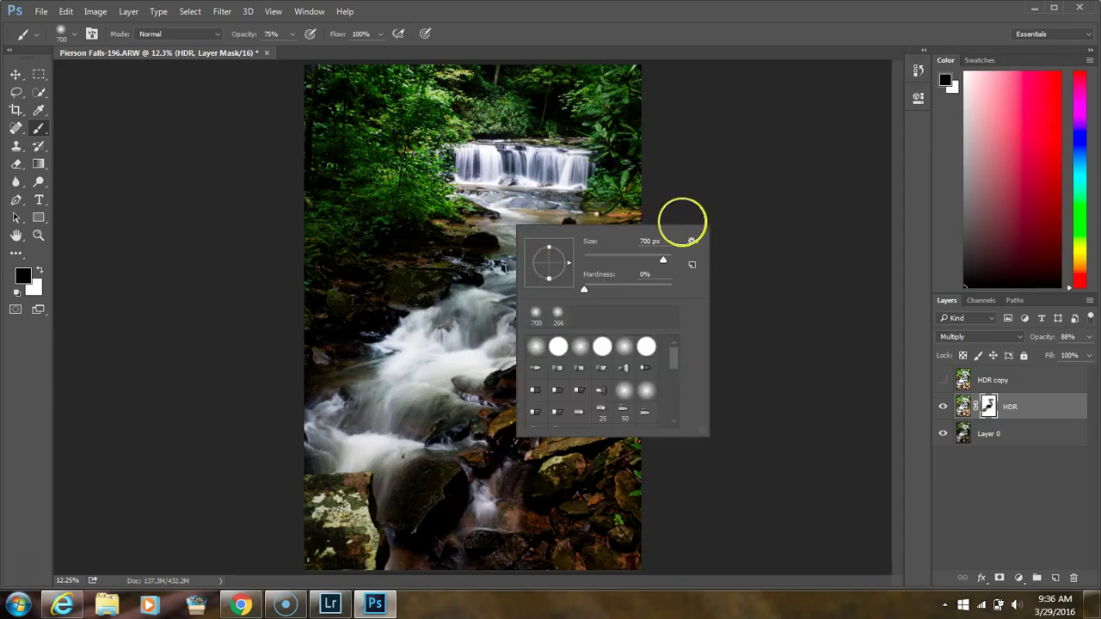
pyautogui.click(697, 218)
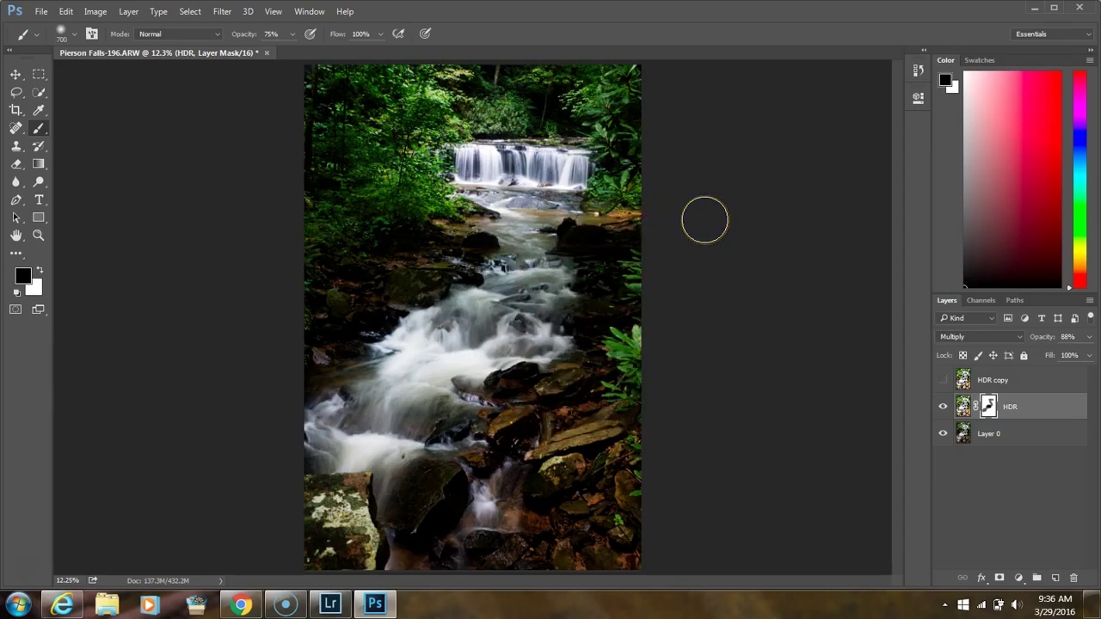
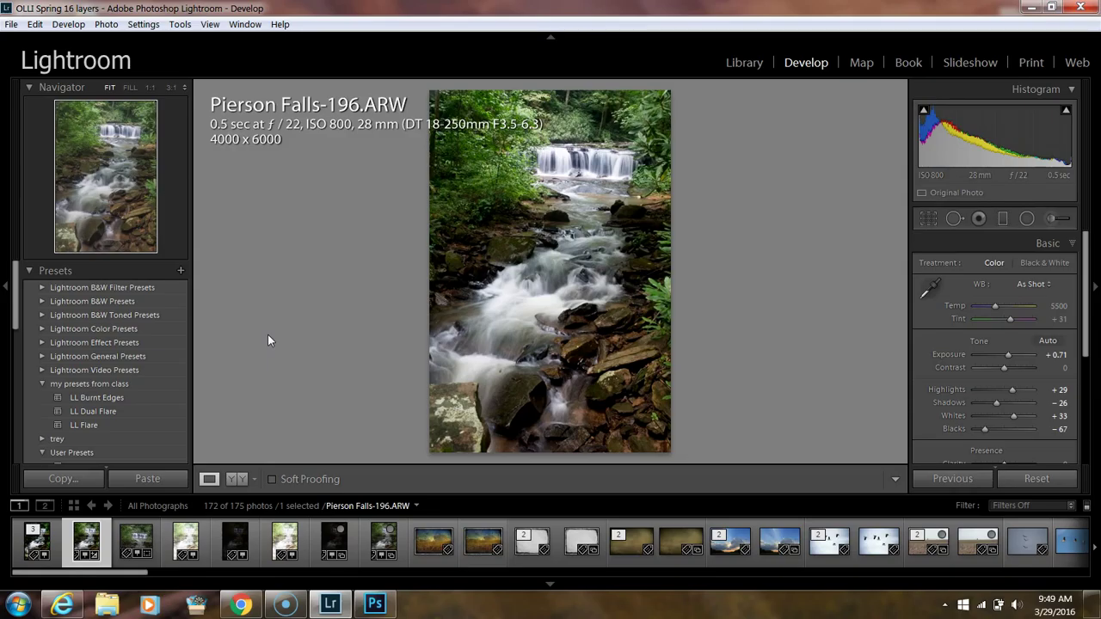
# Compare Pierson Falls-196-Edit.psd with the original Pierson Falls-196.ARW, ending on the edited PSD
pyautogui.click(212, 480)
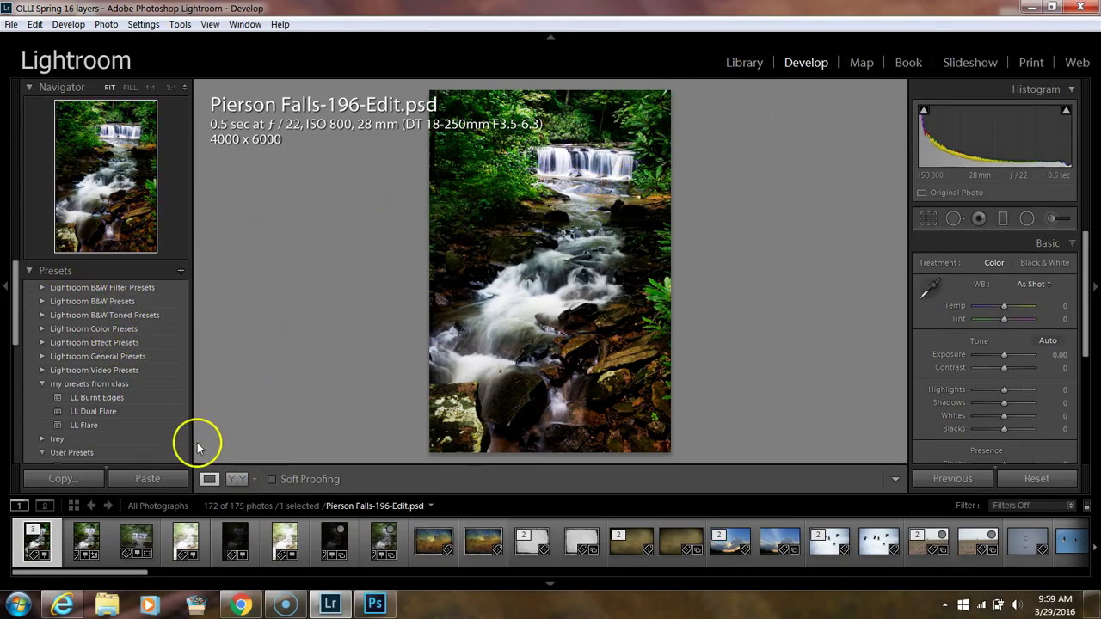
pyautogui.click(84, 542)
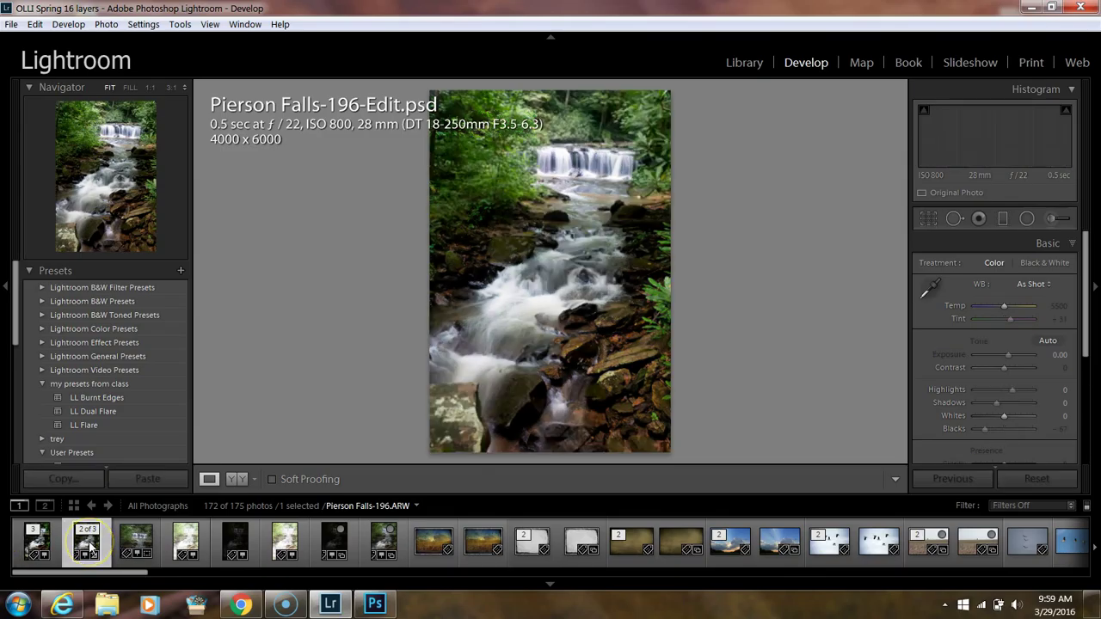
pyautogui.click(35, 540)
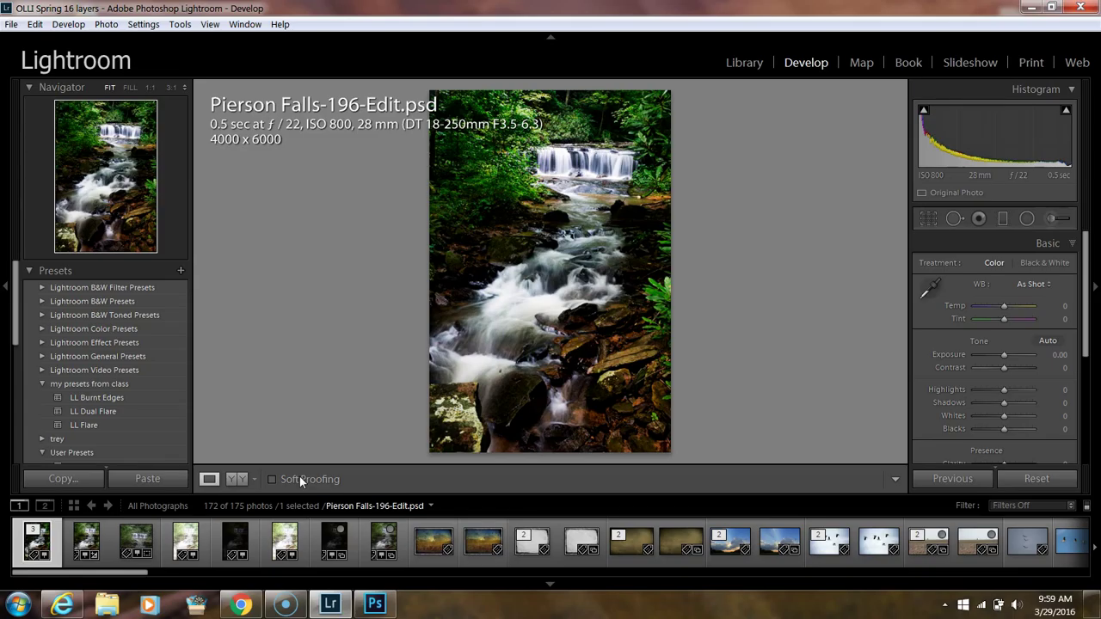
# Switch to the Library grid and scroll to the waterfall exposures
pyautogui.press('n')
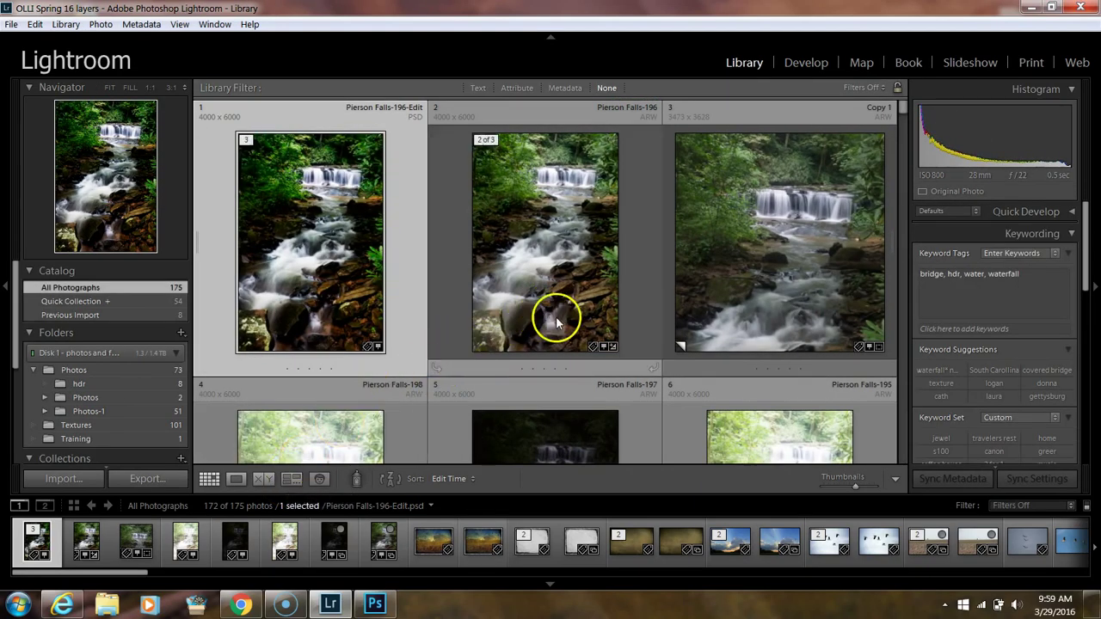
pyautogui.scroll(-3, 556, 324)
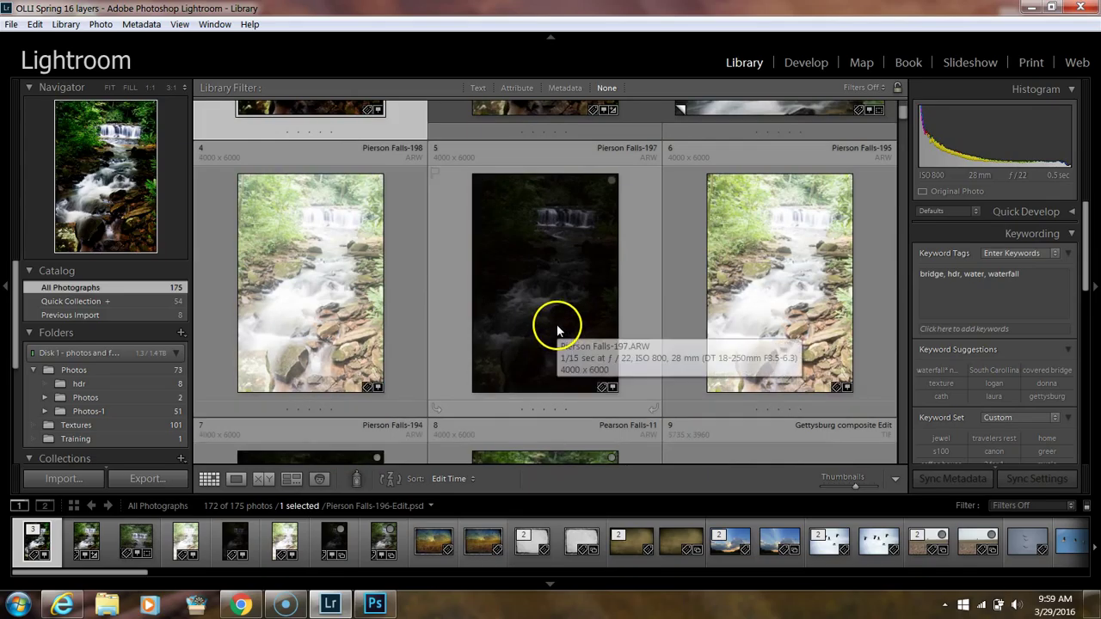
pyautogui.scroll(2, 555, 323)
pyautogui.scroll(-4, 534, 353)
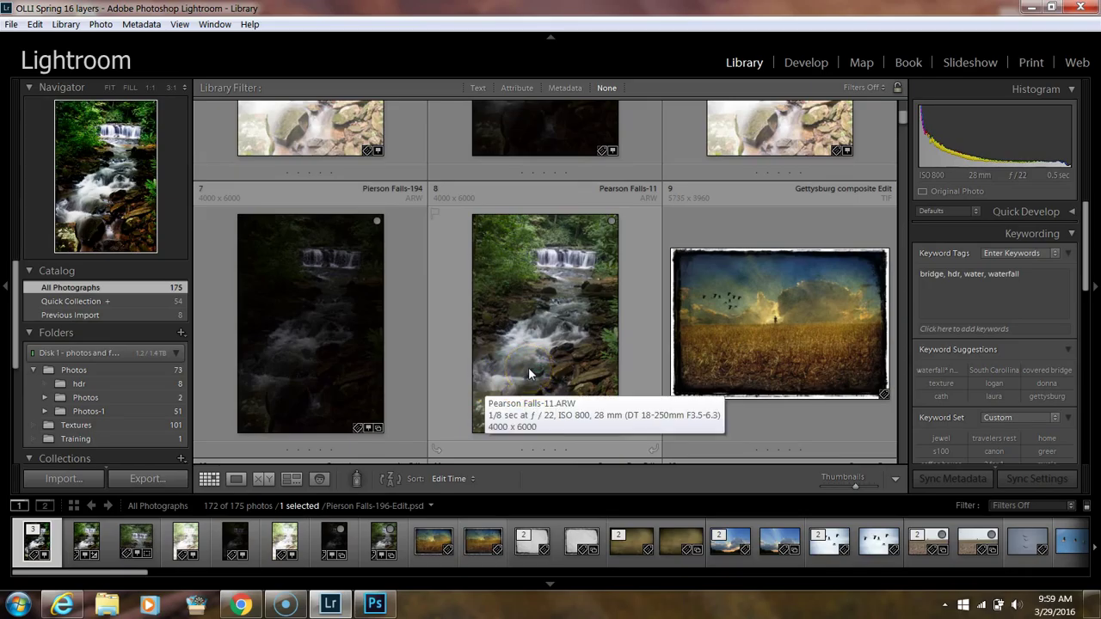
pyautogui.scroll(2, 528, 368)
pyautogui.scroll(-2, 529, 367)
# Select Pierson Falls-195, Pierson Falls-194 and Pearson Falls-11 together
pyautogui.click(749, 167)
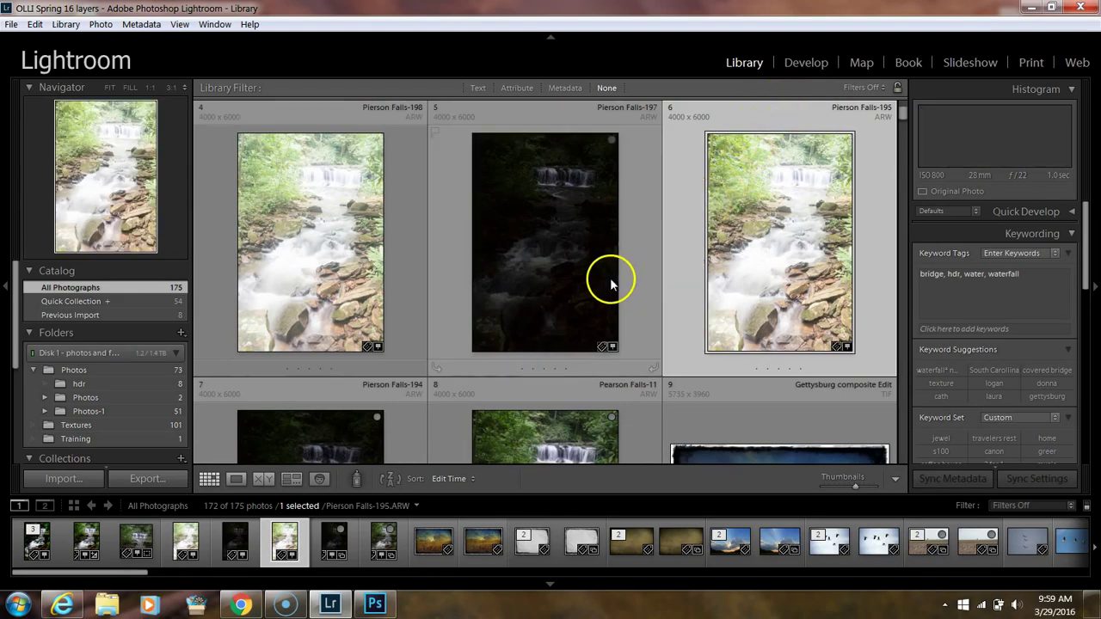
pyautogui.scroll(-2, 534, 301)
pyautogui.keyDown('ctrl'); pyautogui.click(345, 390); pyautogui.keyUp('ctrl')
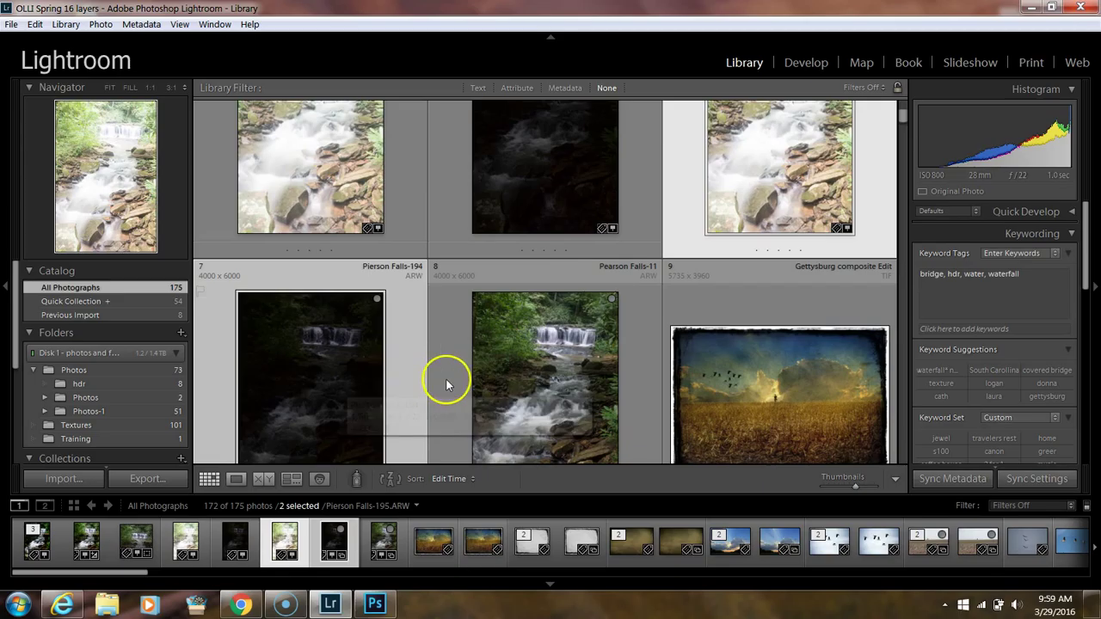
pyautogui.keyDown('ctrl'); pyautogui.click(494, 378); pyautogui.keyUp('ctrl')
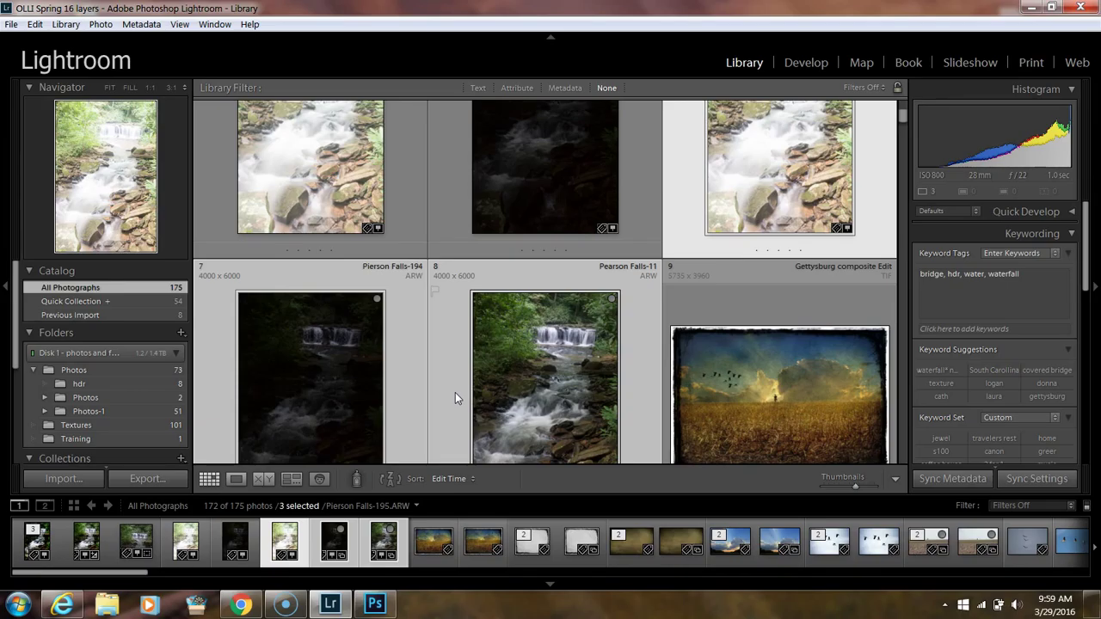
# Reselect Pearson Falls-11, Pierson Falls-194 and -195 and show their Photo Merge HDR/Panorama options
pyautogui.rightClick(544, 369)
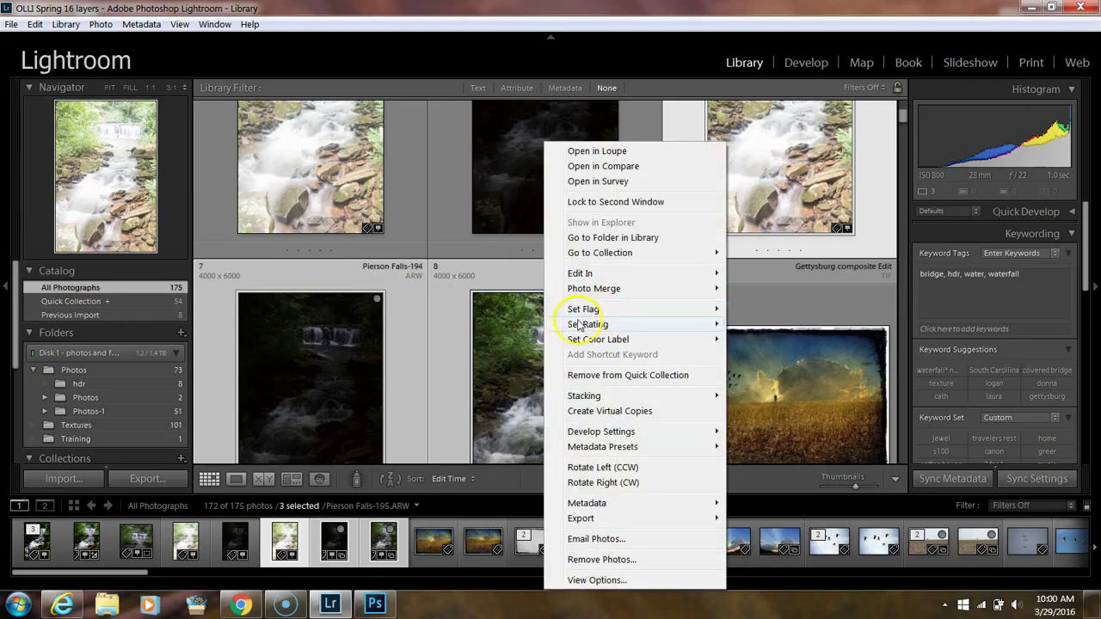
pyautogui.click(460, 335)
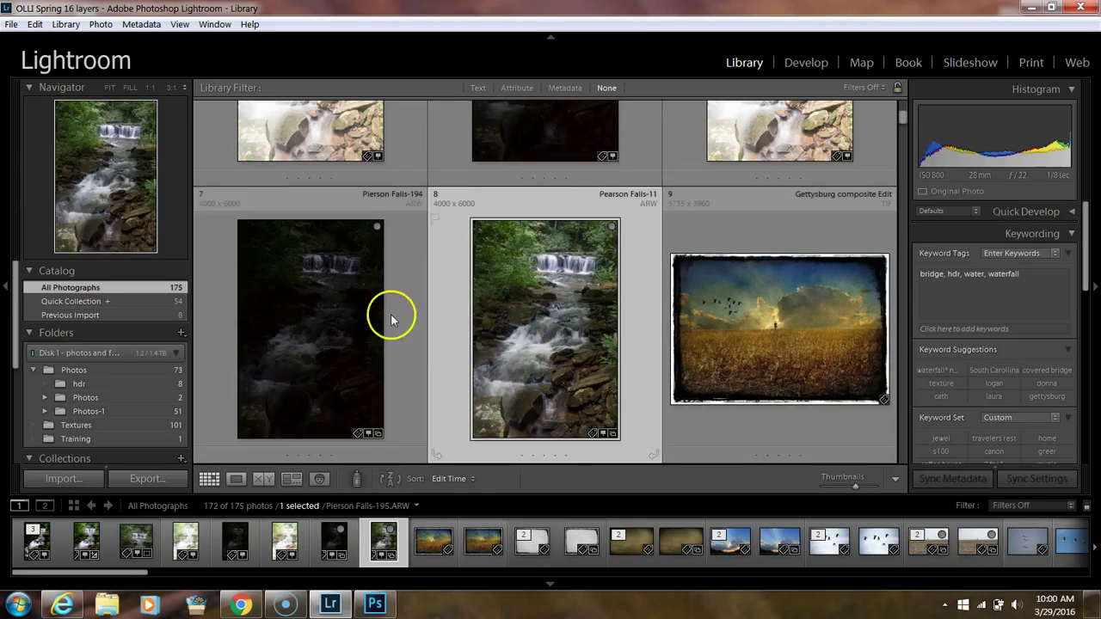
pyautogui.keyDown('ctrl'); pyautogui.click(356, 317); pyautogui.keyUp('ctrl')
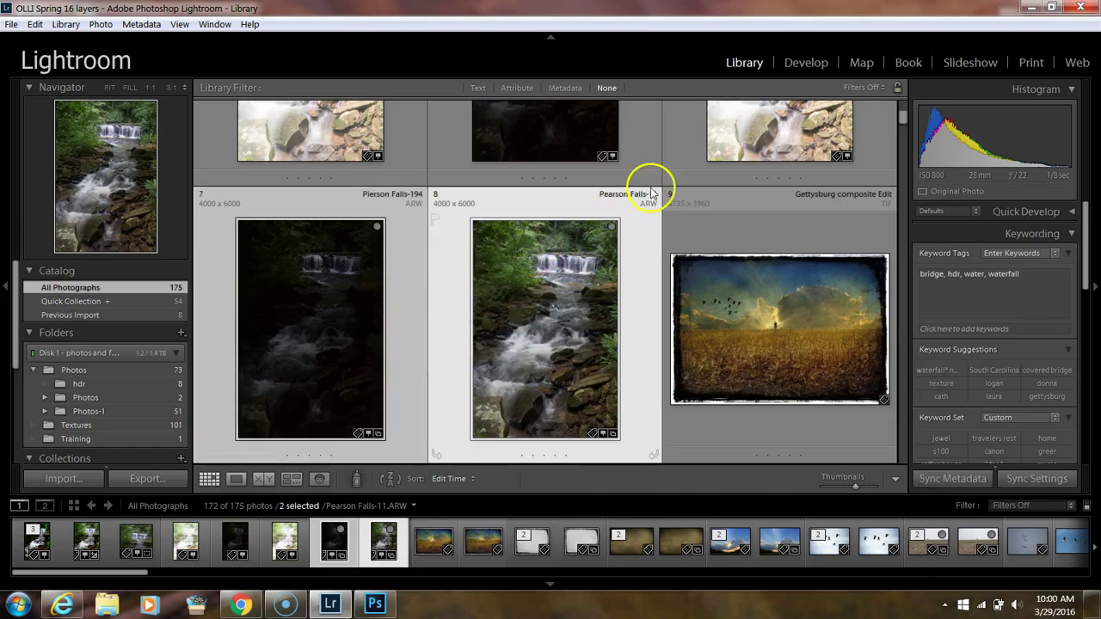
pyautogui.keyDown('ctrl'); pyautogui.click(774, 151); pyautogui.keyUp('ctrl')
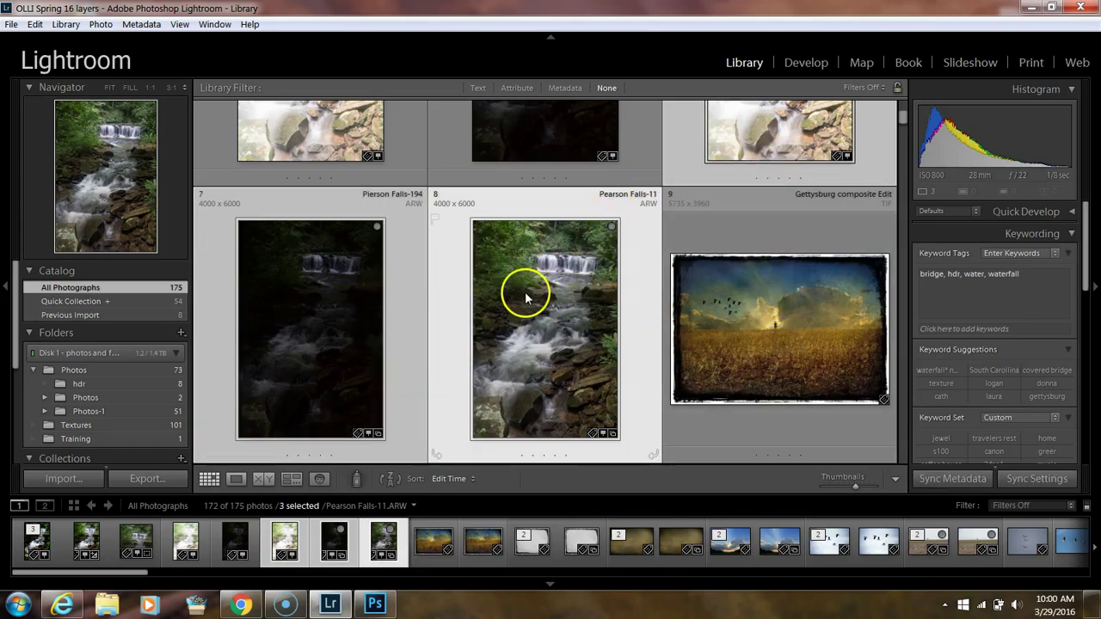
pyautogui.rightClick(526, 293)
pyautogui.moveTo(563, 294)
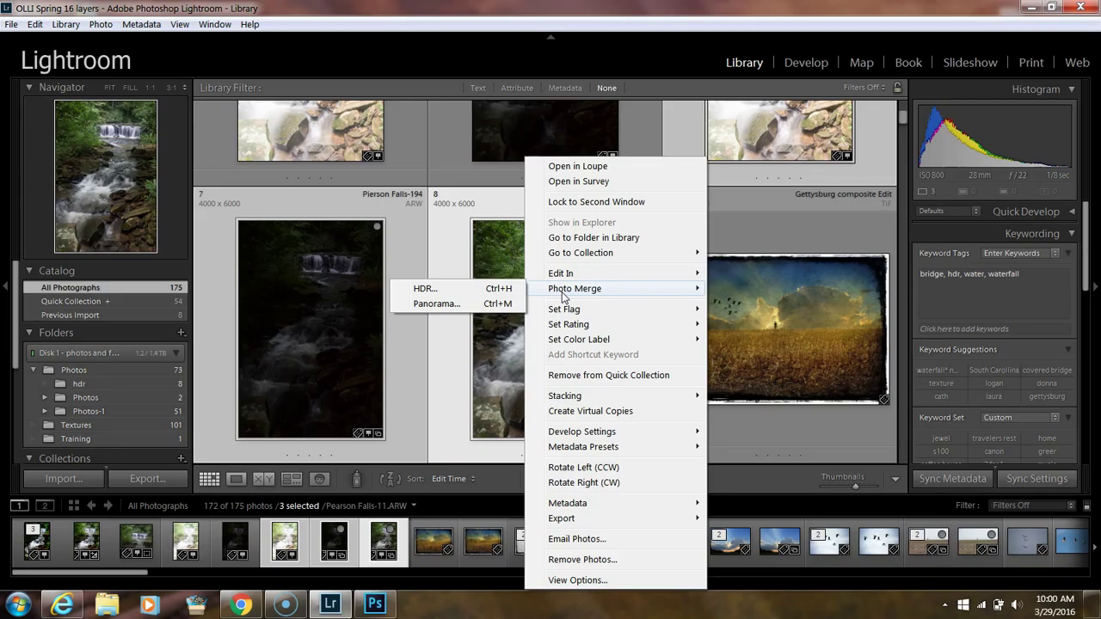
# Preview an HDR merge with Auto Align, Auto Tone and Medium deghosting
pyautogui.click(492, 289)
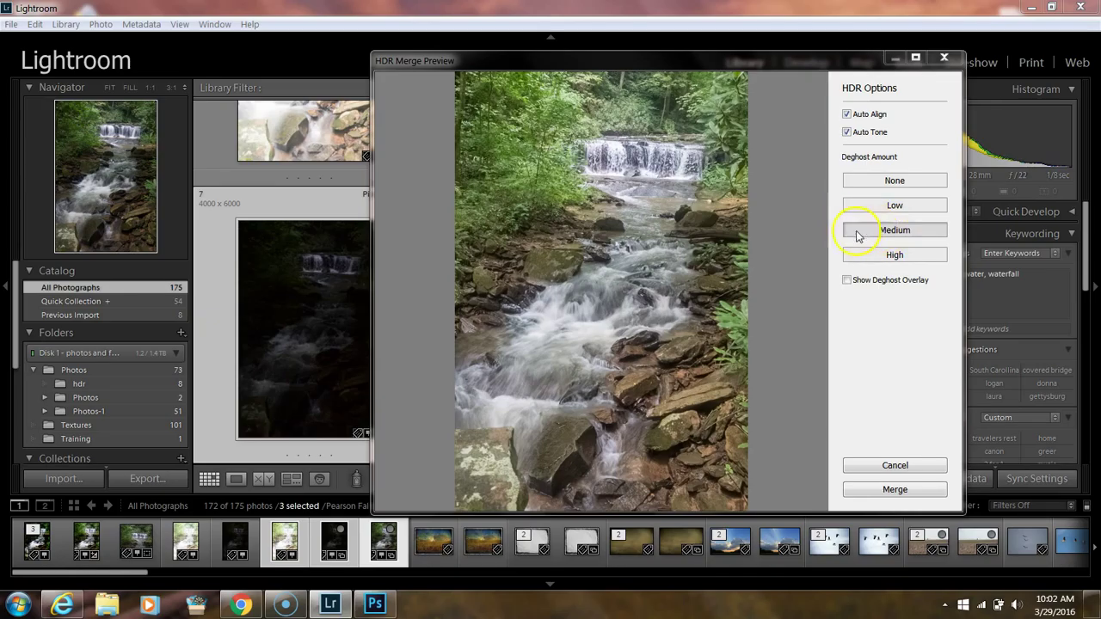
pyautogui.click(896, 257)
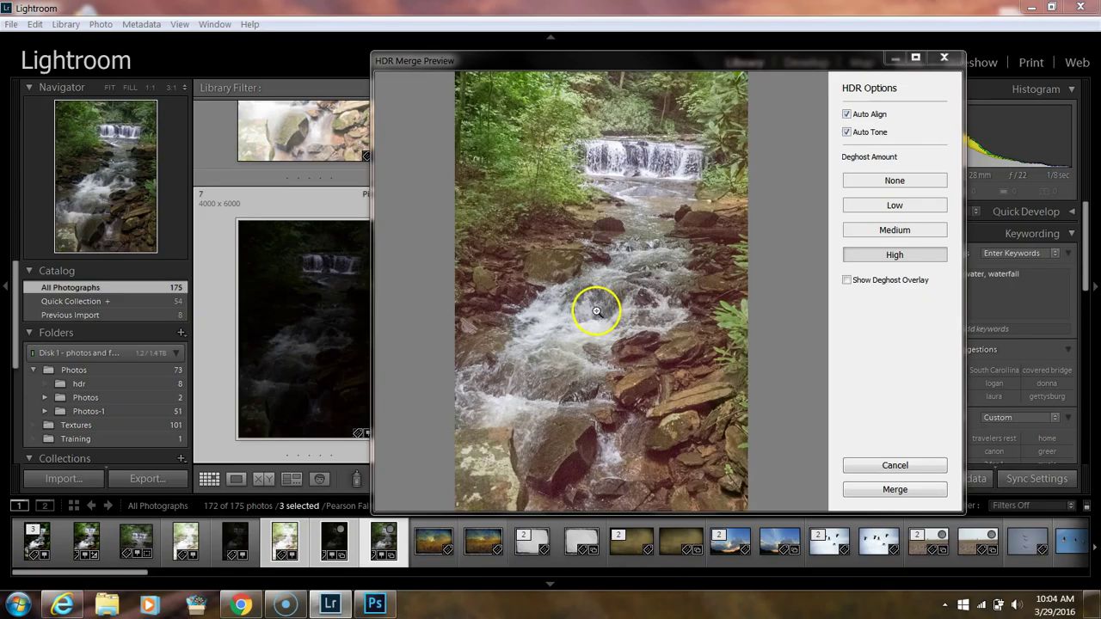
pyautogui.click(887, 231)
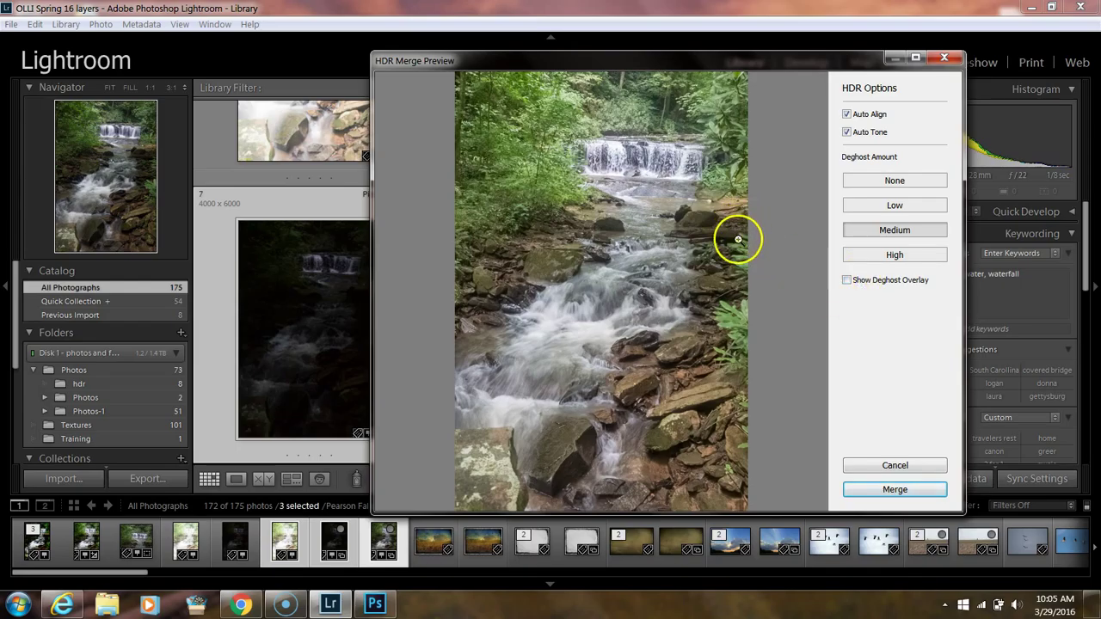
# Merge the three waterfall exposures into a new HDR photo in the catalog
pyautogui.click(895, 490)
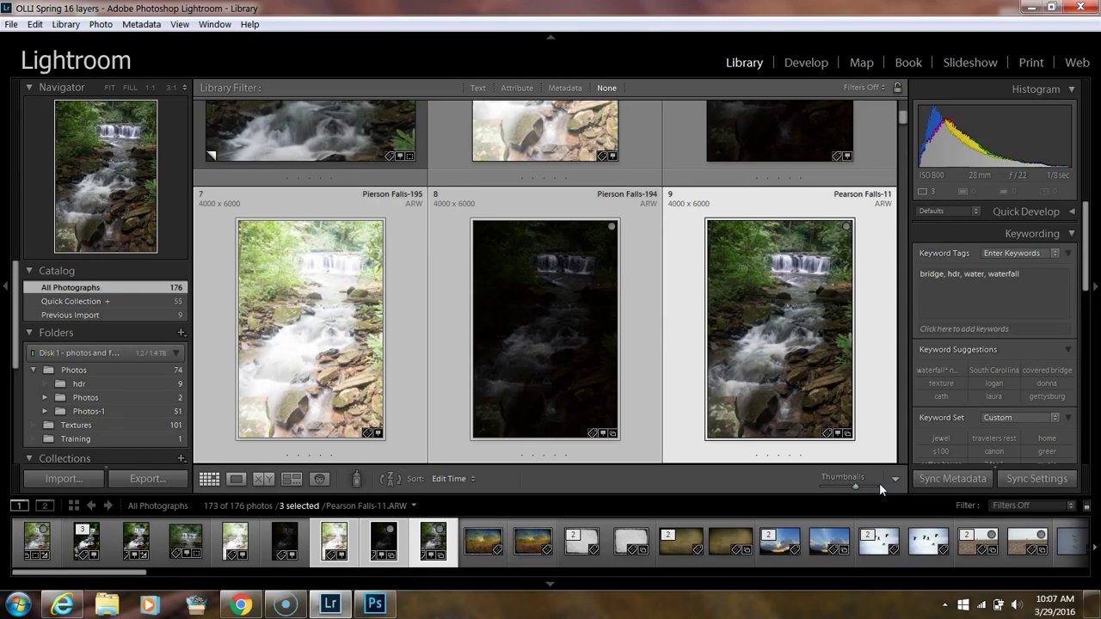
# Shrink the grid thumbnails to five per row, showing Pearson Falls-11-HDR
pyautogui.moveTo(879, 482); pyautogui.dragTo(848, 489)
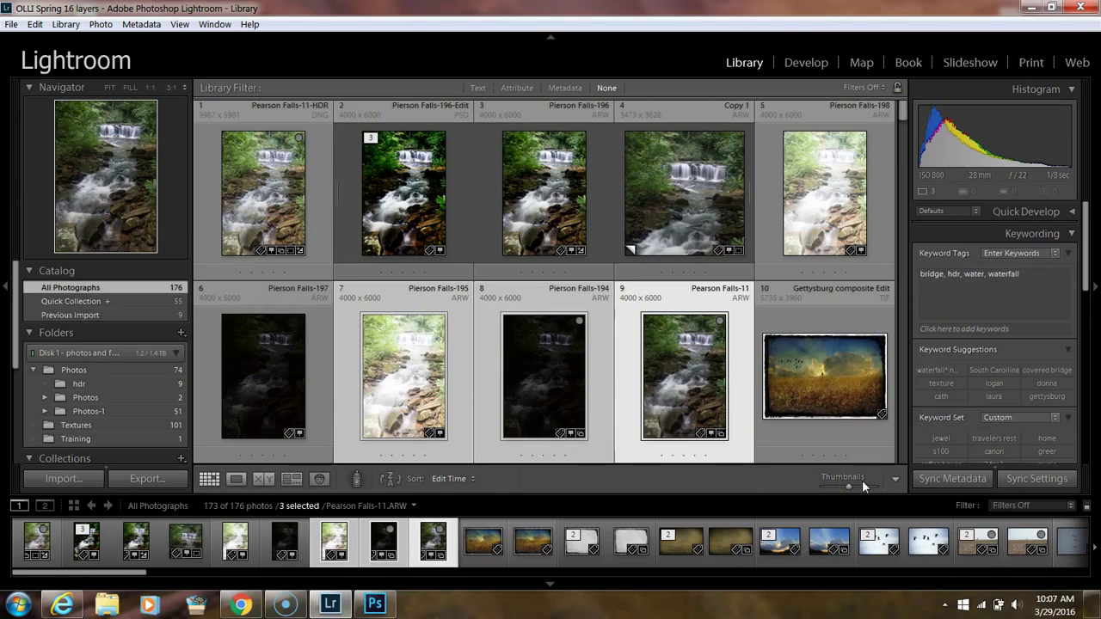
pyautogui.click(843, 486)
# Select Pearson Falls-11-HDR.dng alone and view it large in Loupe view
pyautogui.click(262, 222)
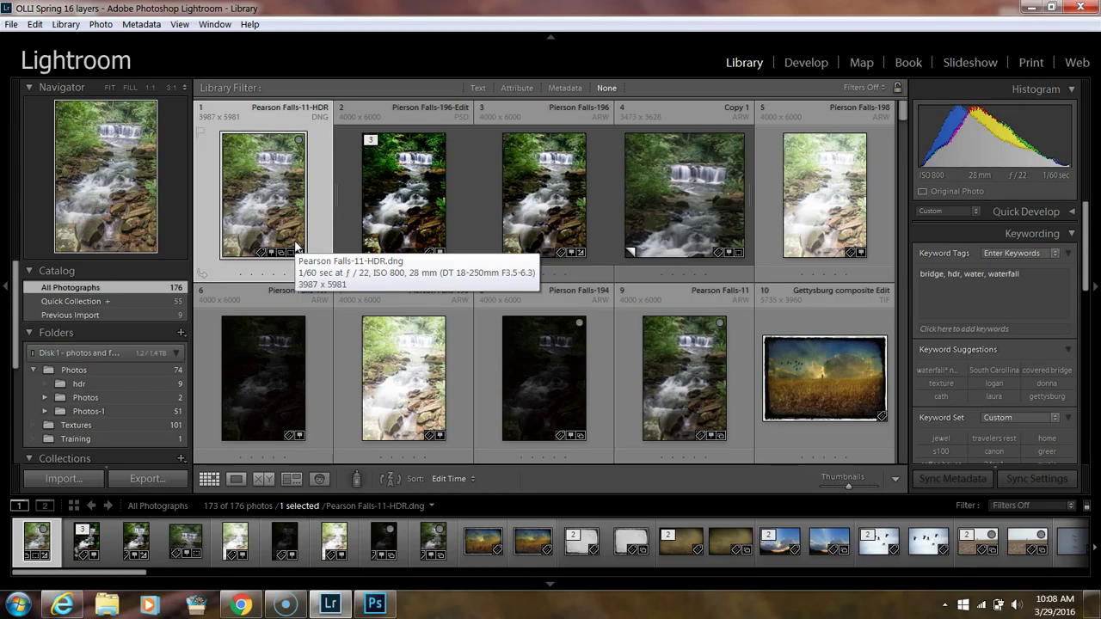
pyautogui.doubleClick(254, 226)
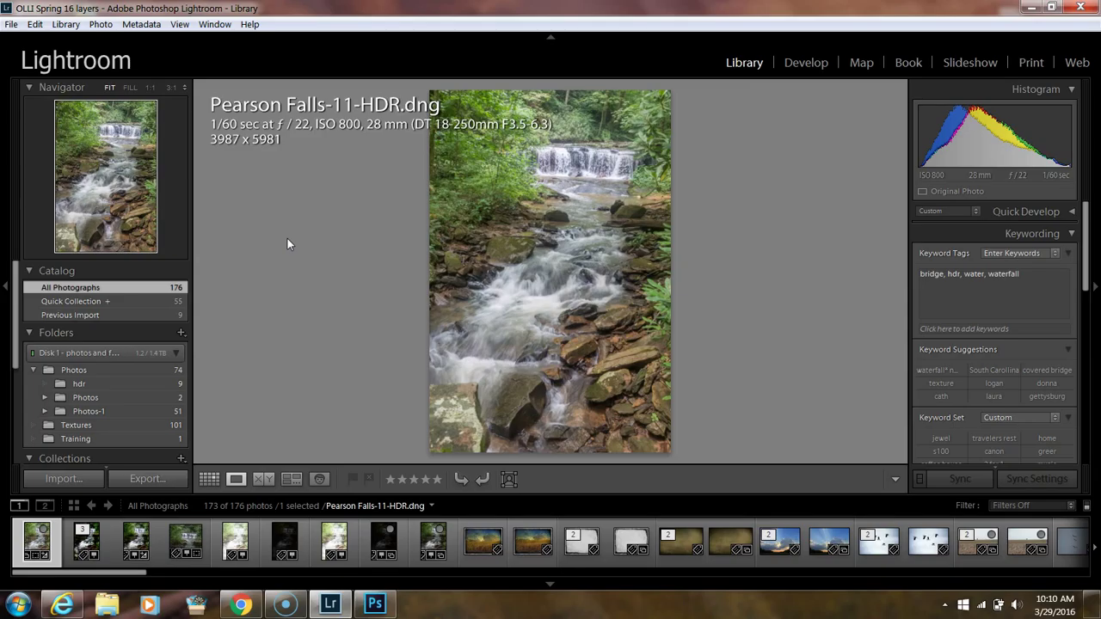
# Select Pierson Falls-198, -197 and -195 in Grid and send them to Photoshop CC 2015
pyautogui.press('g')
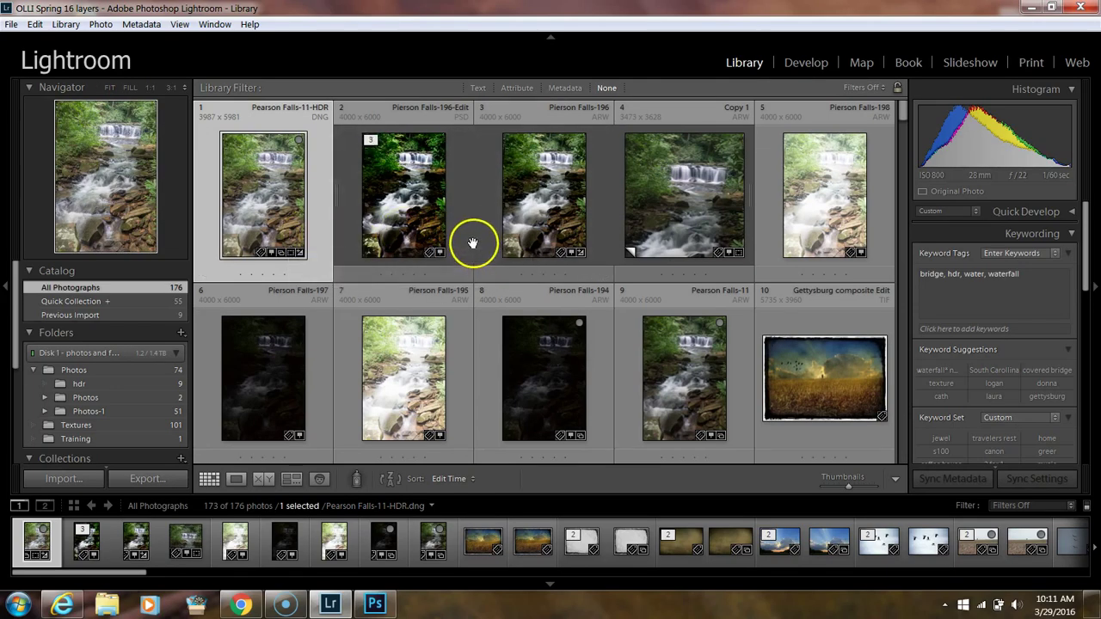
pyautogui.click(795, 226)
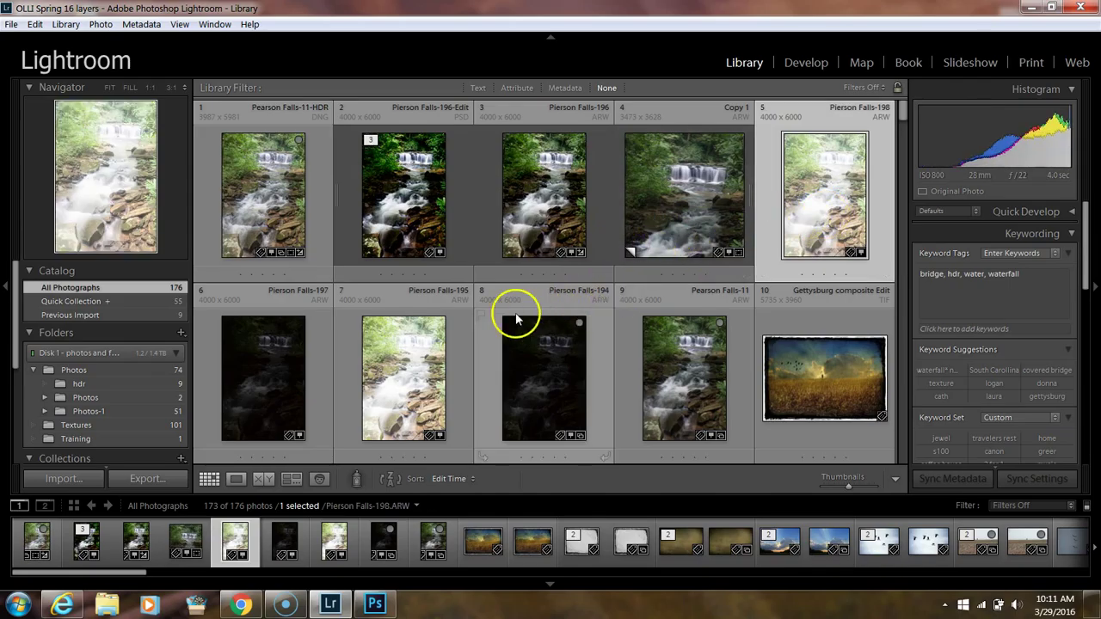
pyautogui.keyDown('ctrl'); pyautogui.click(297, 371); pyautogui.keyUp('ctrl')
pyautogui.keyDown('ctrl'); pyautogui.click(399, 370); pyautogui.keyUp('ctrl')
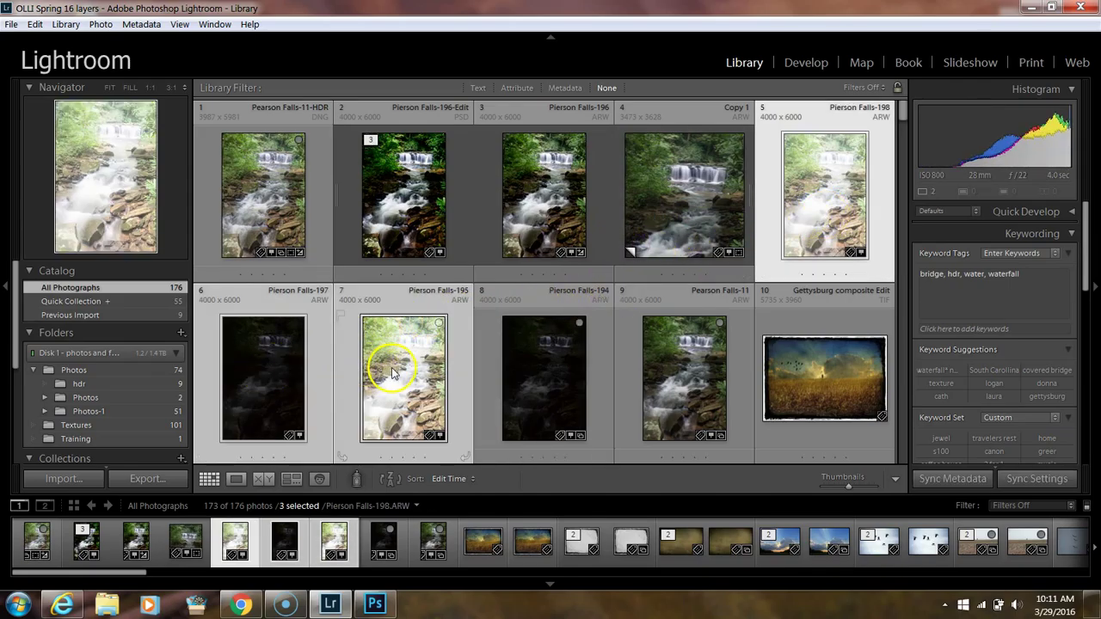
pyautogui.rightClick(399, 370)
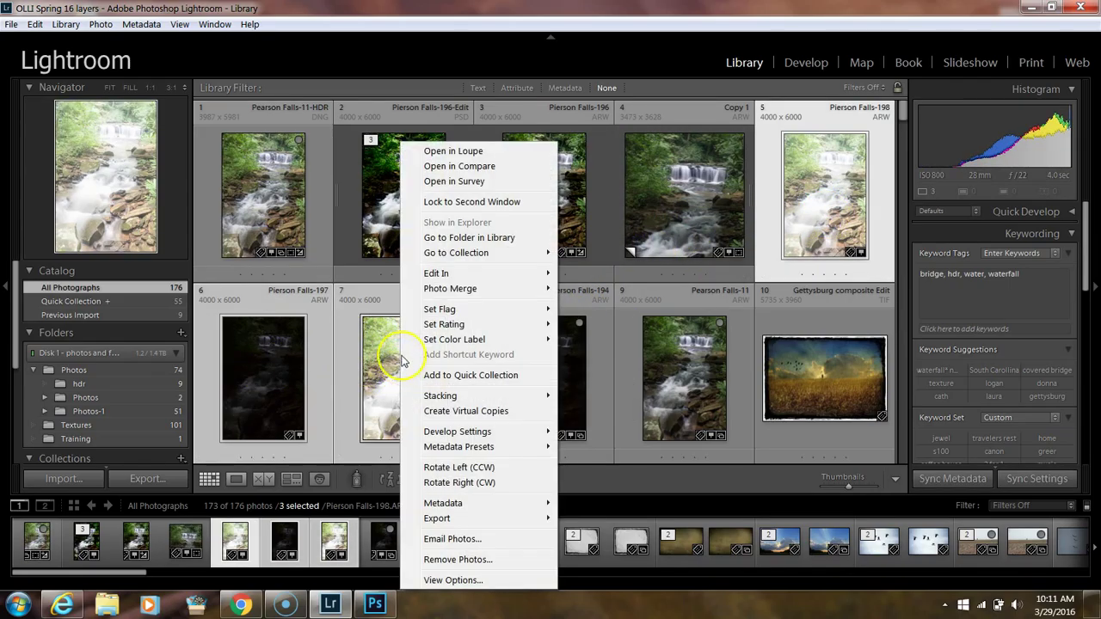
pyautogui.moveTo(477, 278)
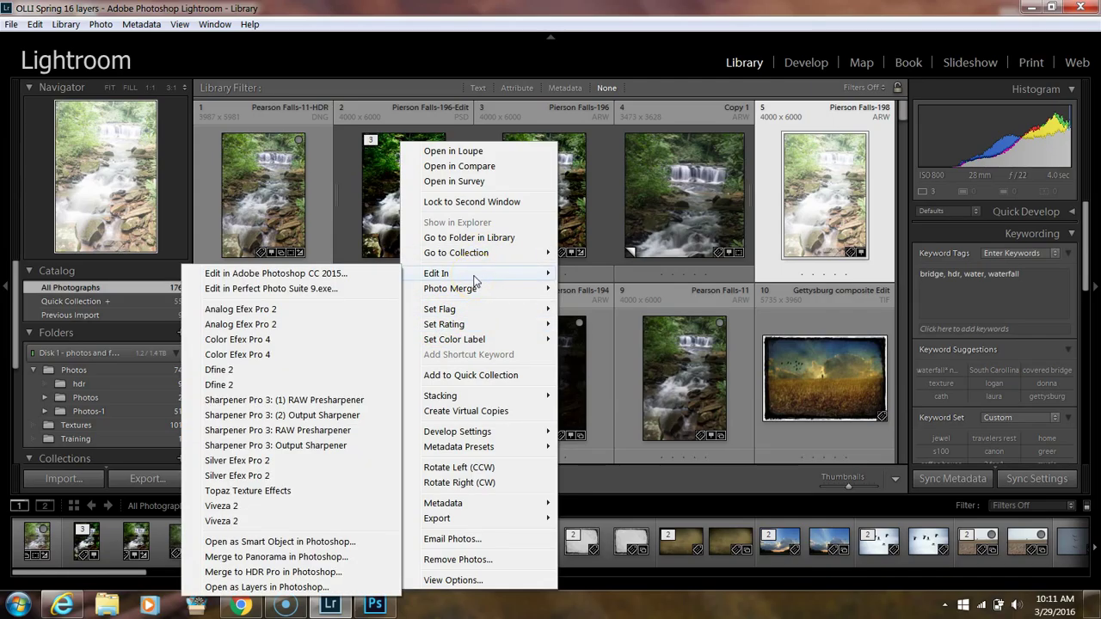
pyautogui.click(340, 274)
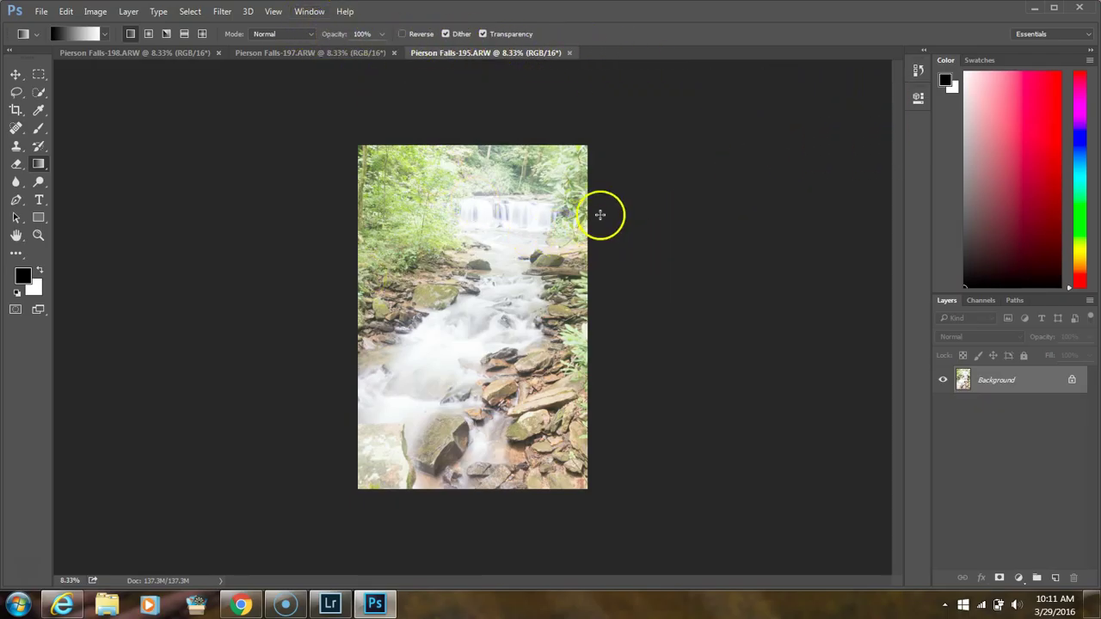
# Close Pierson Falls-195, -197 and -198 without saving, then minimize Photoshop
pyautogui.click(569, 52)
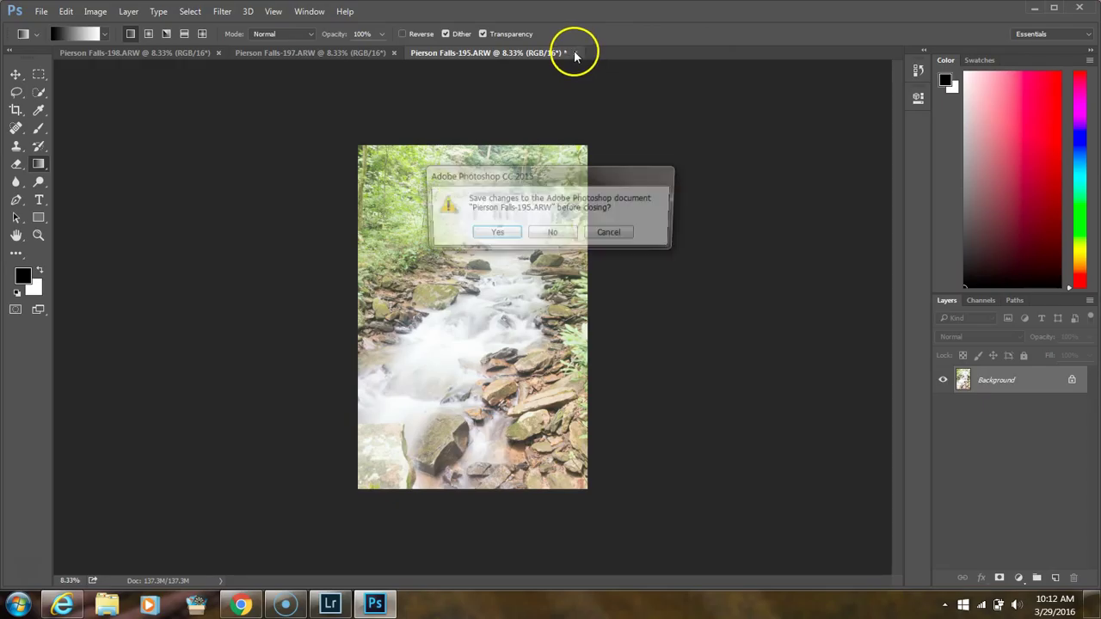
pyautogui.click(552, 236)
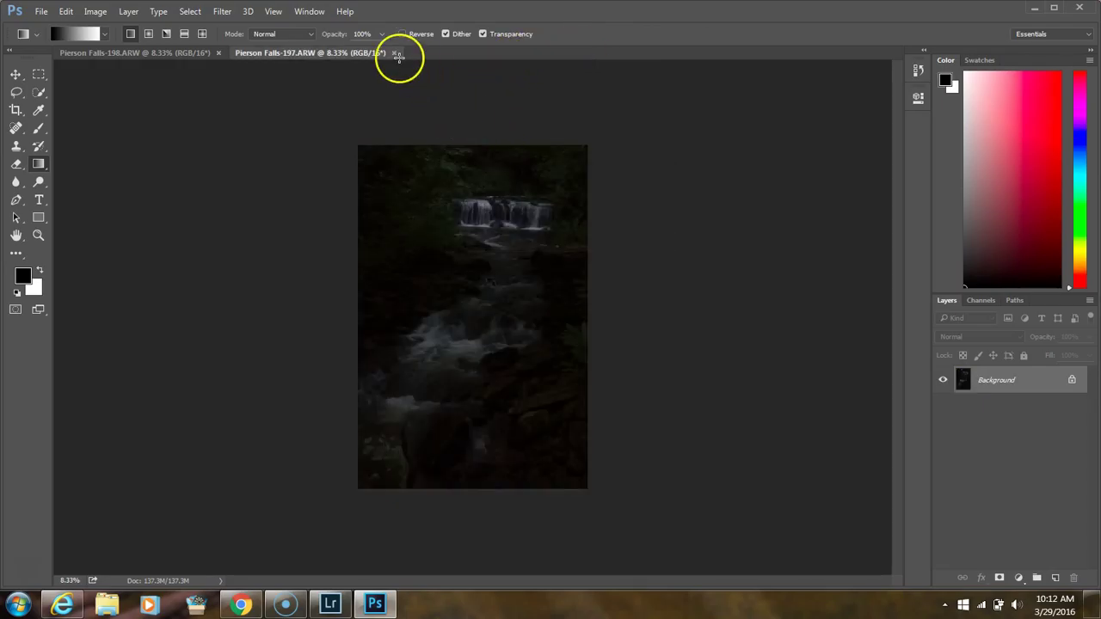
pyautogui.click(399, 53)
pyautogui.click(535, 234)
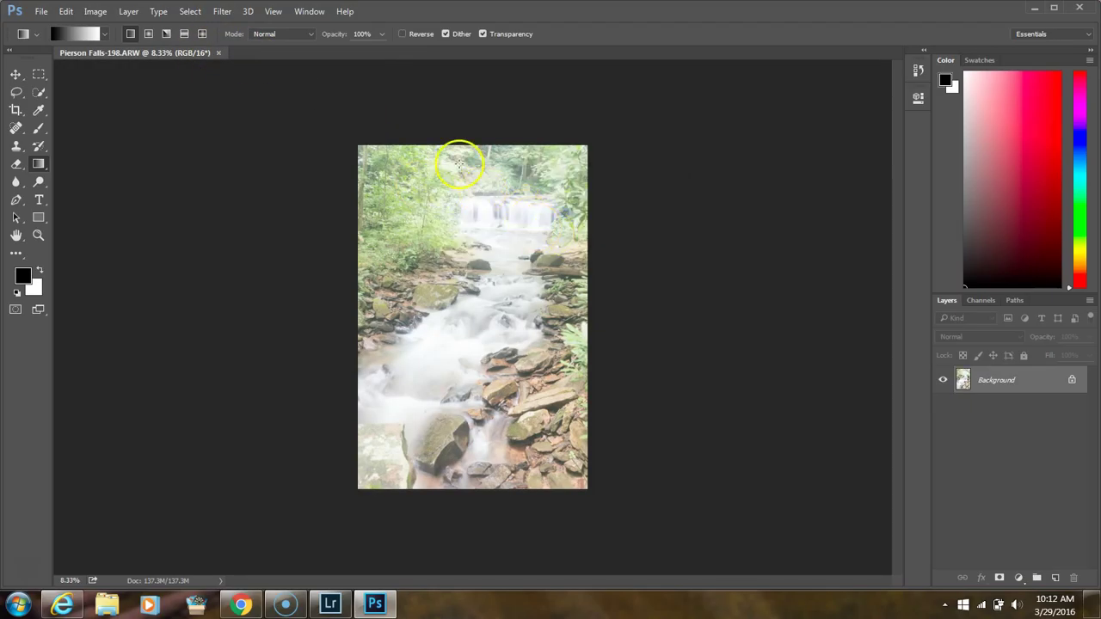
pyautogui.click(223, 53)
pyautogui.click(563, 241)
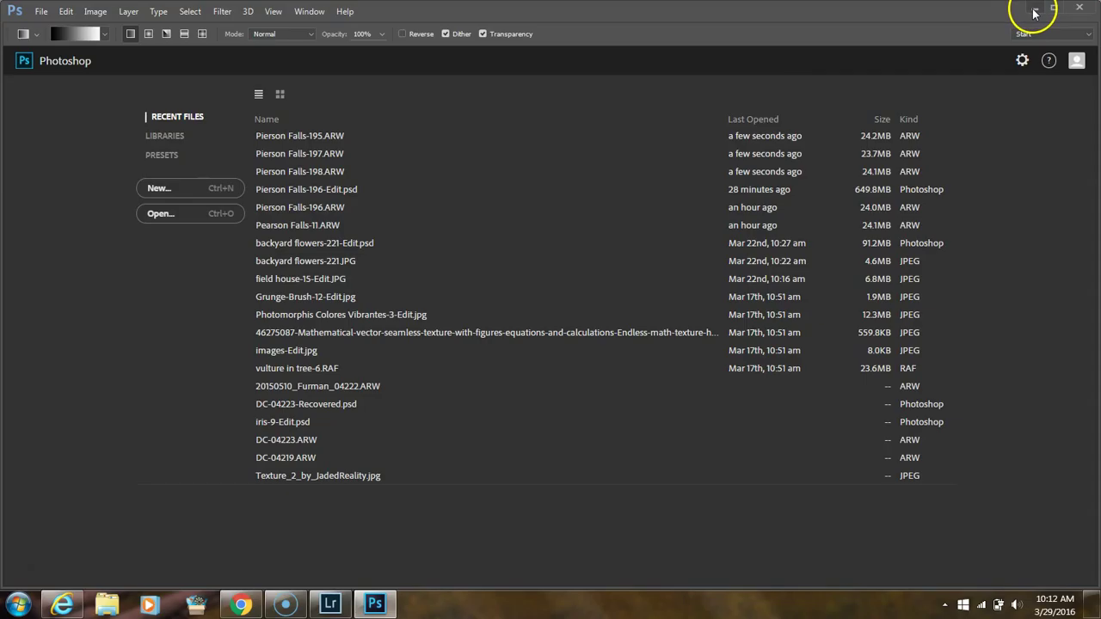
pyautogui.click(1035, 10)
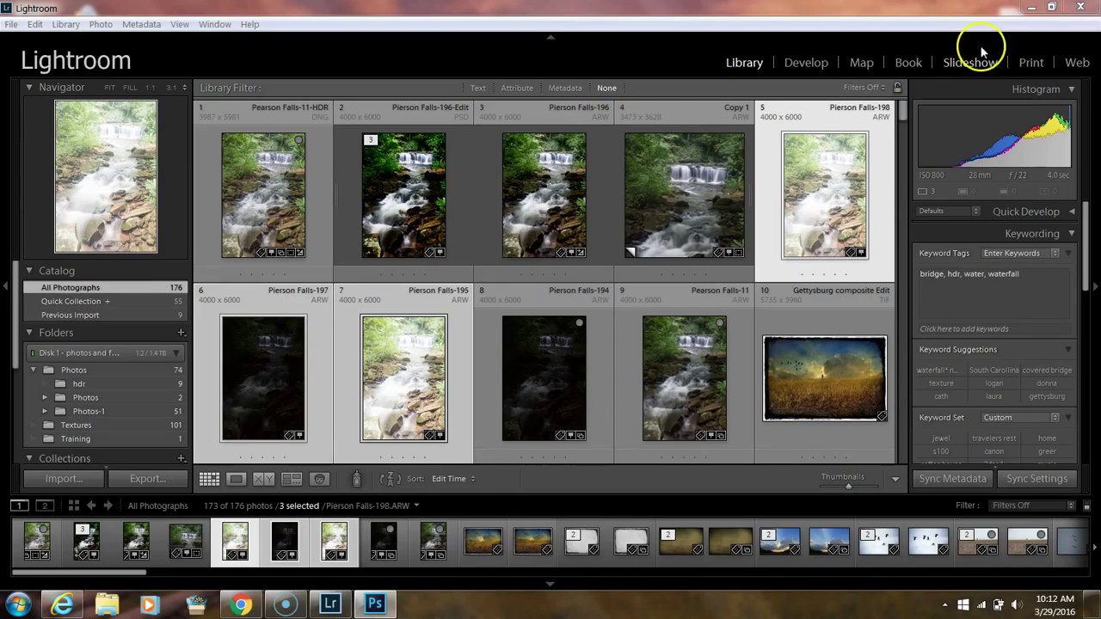
# Open Pearson Falls-11-HDR.dng in Loupe view and bring it into the Develop module
pyautogui.doubleClick(267, 206)
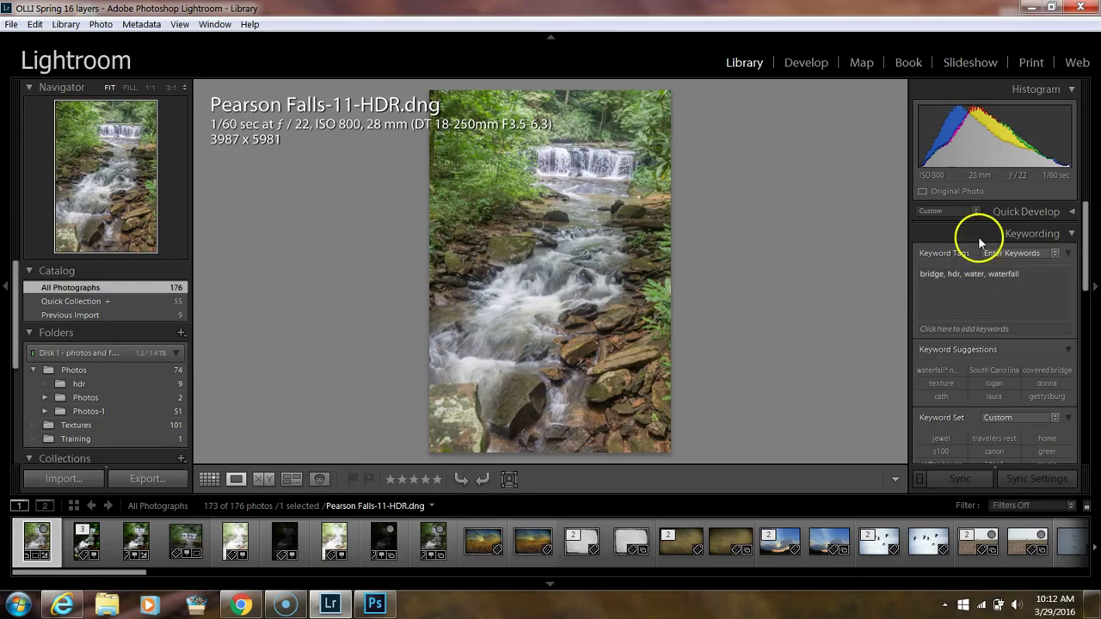
pyautogui.click(796, 64)
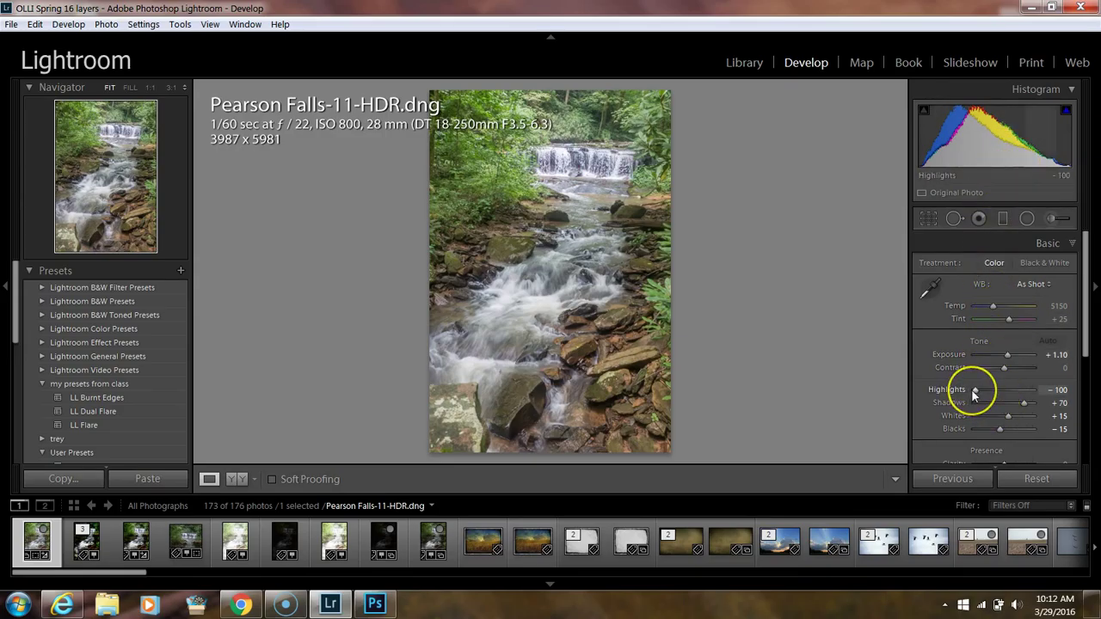
# Set Pearson Falls-11-HDR.dng's Highlights +64, Shadows -88 and Whites -22 in the Basic panel
pyautogui.moveTo(975, 391)
pyautogui.mouseDown()
pyautogui.moveTo(1024, 394)
pyautogui.moveTo(1016, 407)
pyautogui.moveTo(980, 409)
pyautogui.mouseUp()
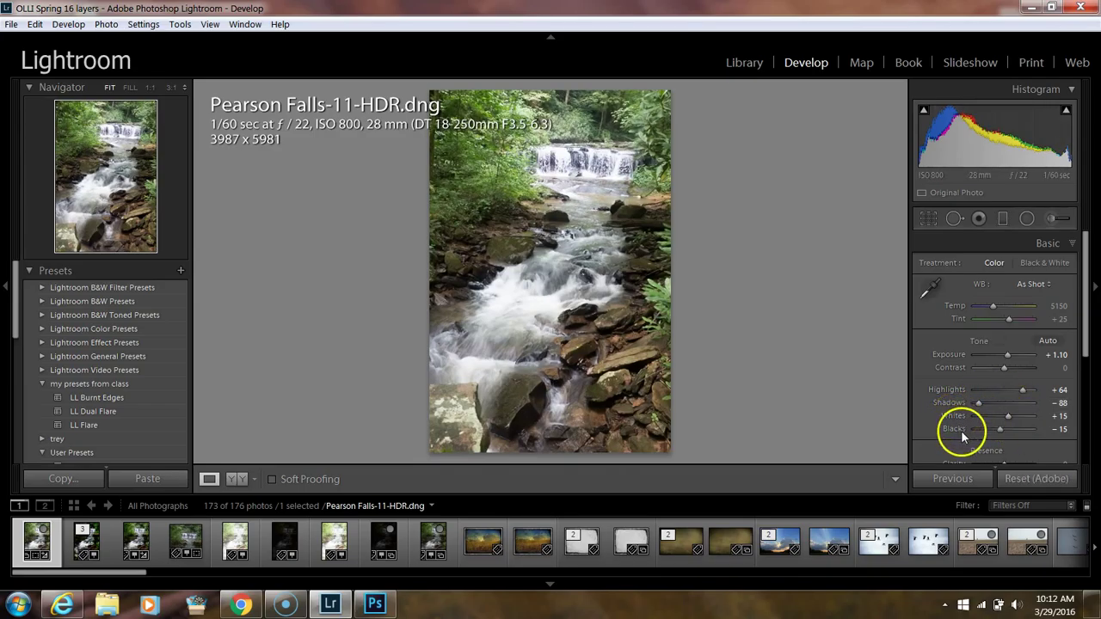
pyautogui.scroll(-5, 962, 435)
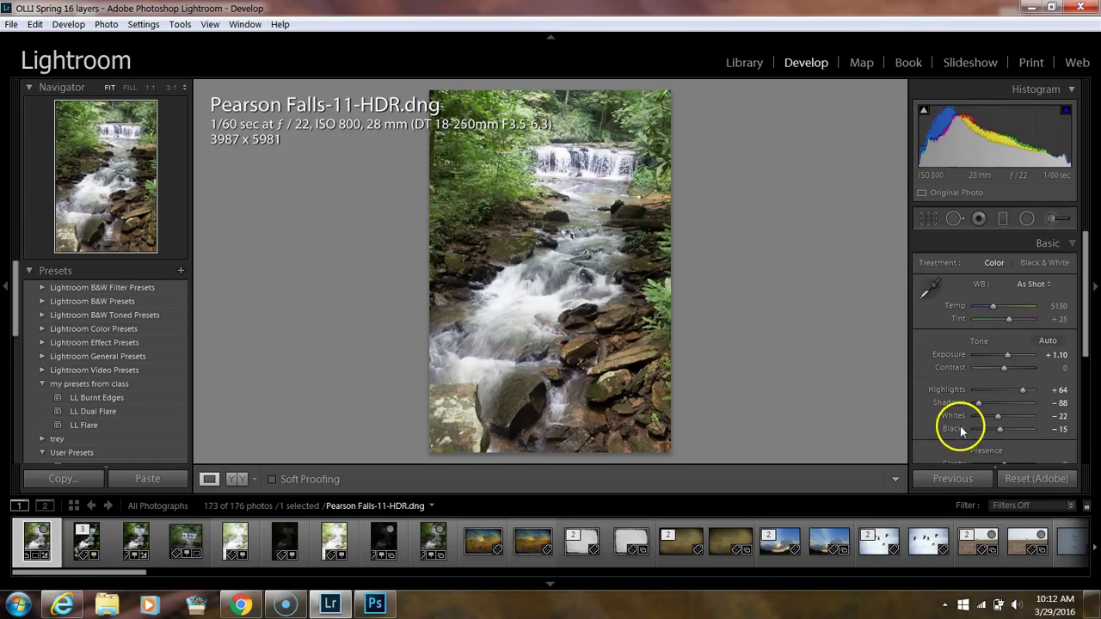
pyautogui.scroll(-2, 964, 428)
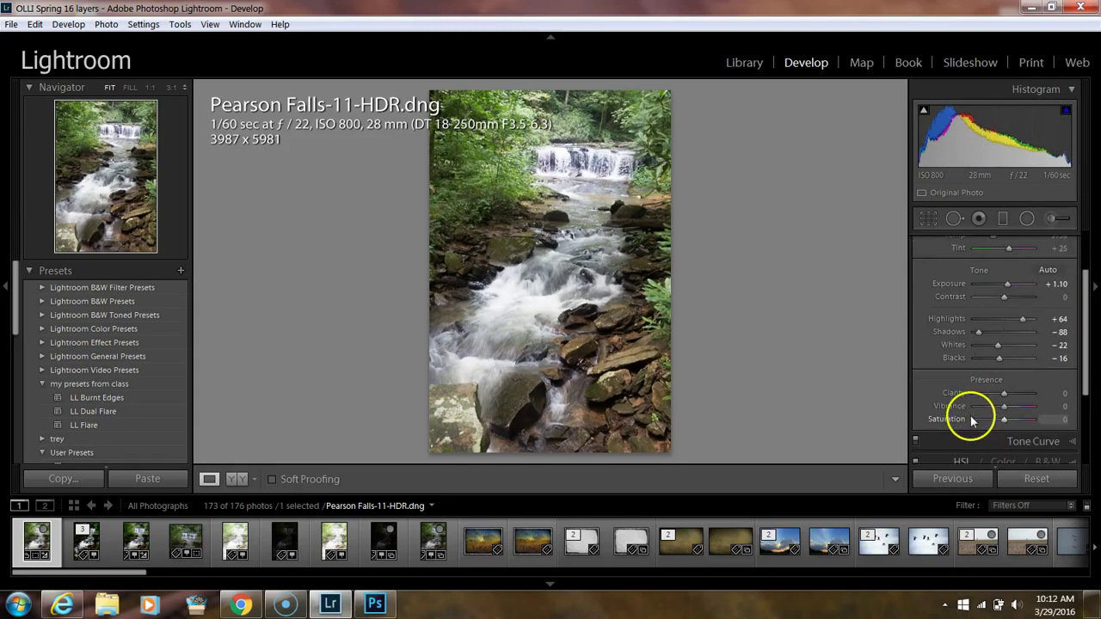
# Set Clarity +55, Vibrance +50 and Saturation +36, then return to the Library grid
pyautogui.moveTo(1006, 393); pyautogui.dragTo(1015, 422)
pyautogui.click(909, 403)
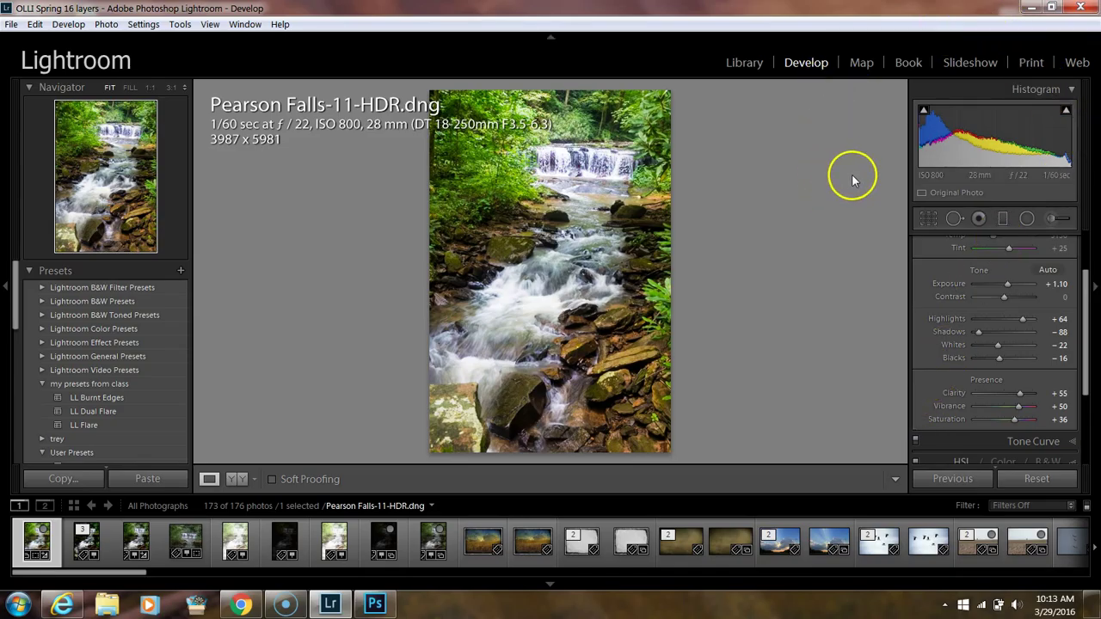
pyautogui.press('g')
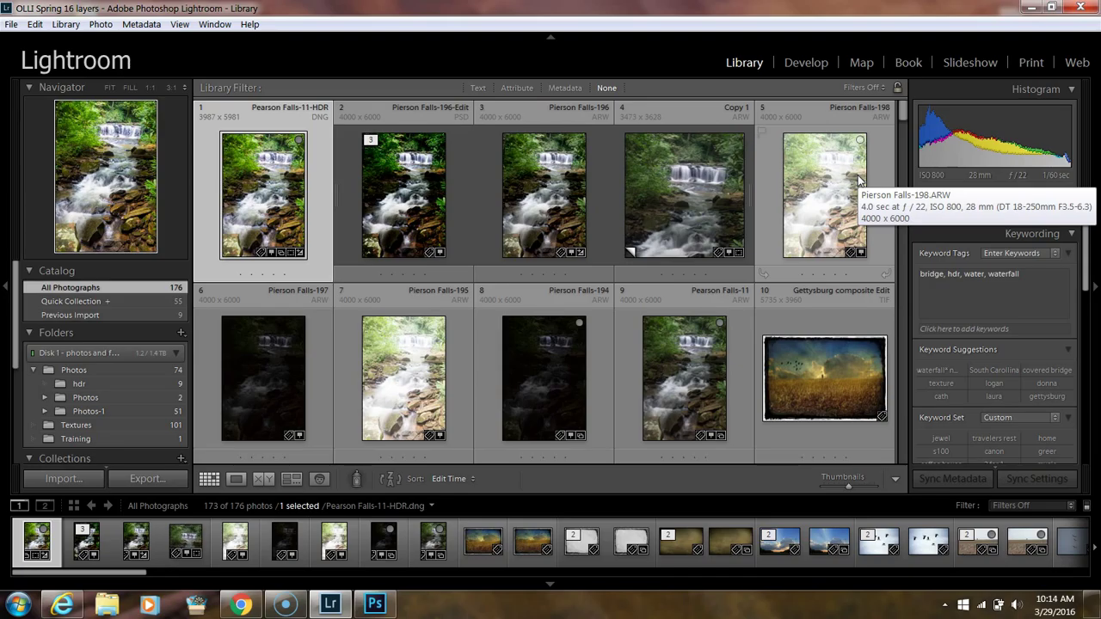
# Open Preferences on External Editing and show the Photoshop CC 2015 File Format choices
pyautogui.click(35, 26)
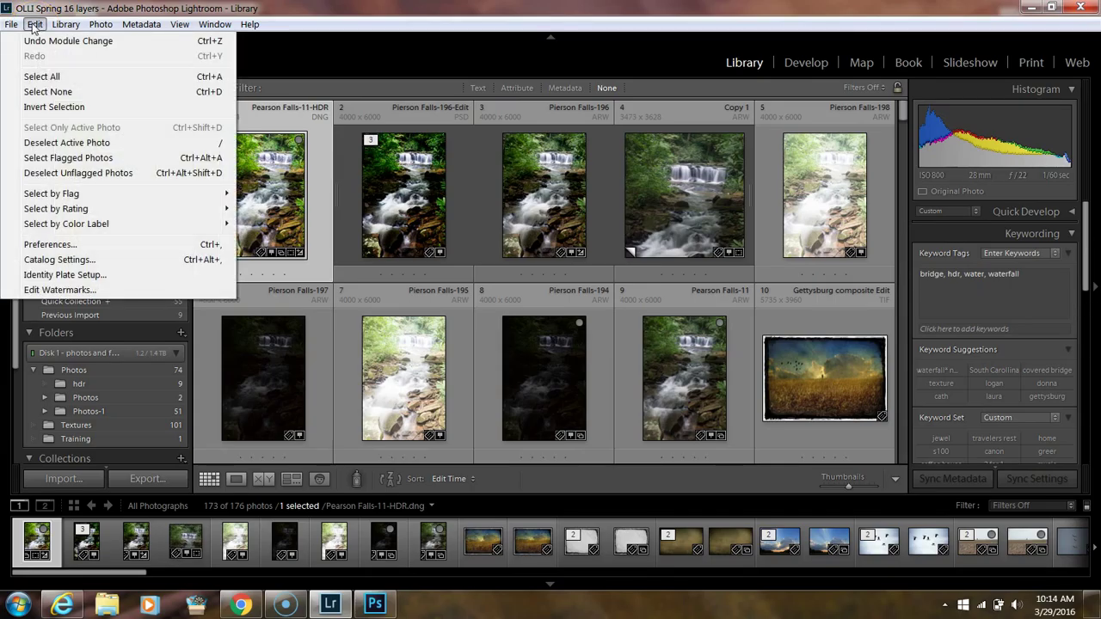
pyautogui.click(59, 247)
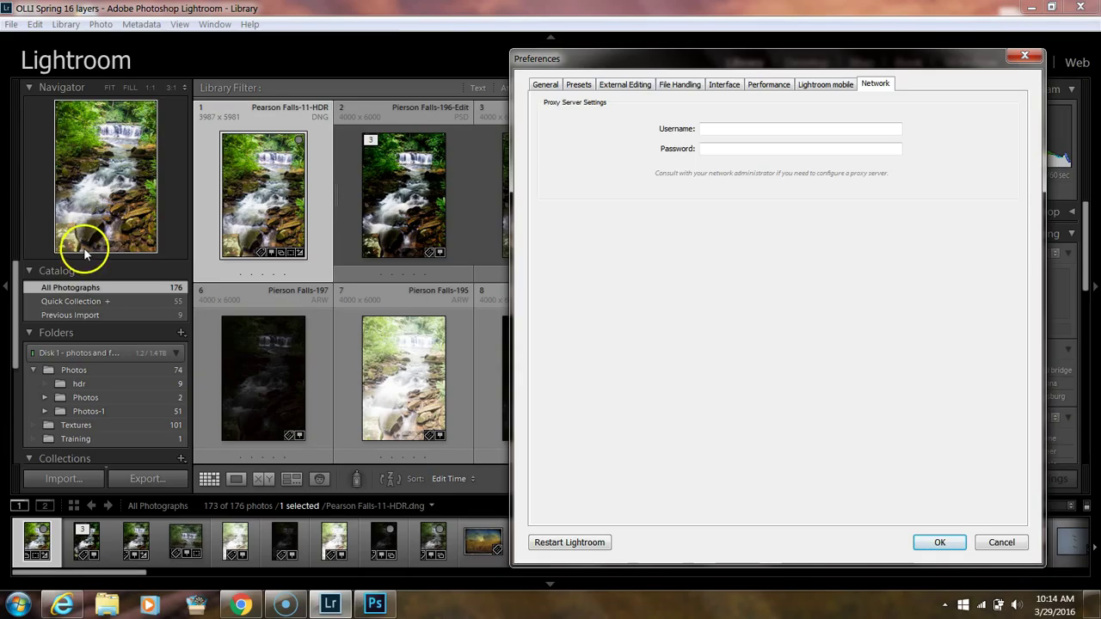
pyautogui.click(544, 86)
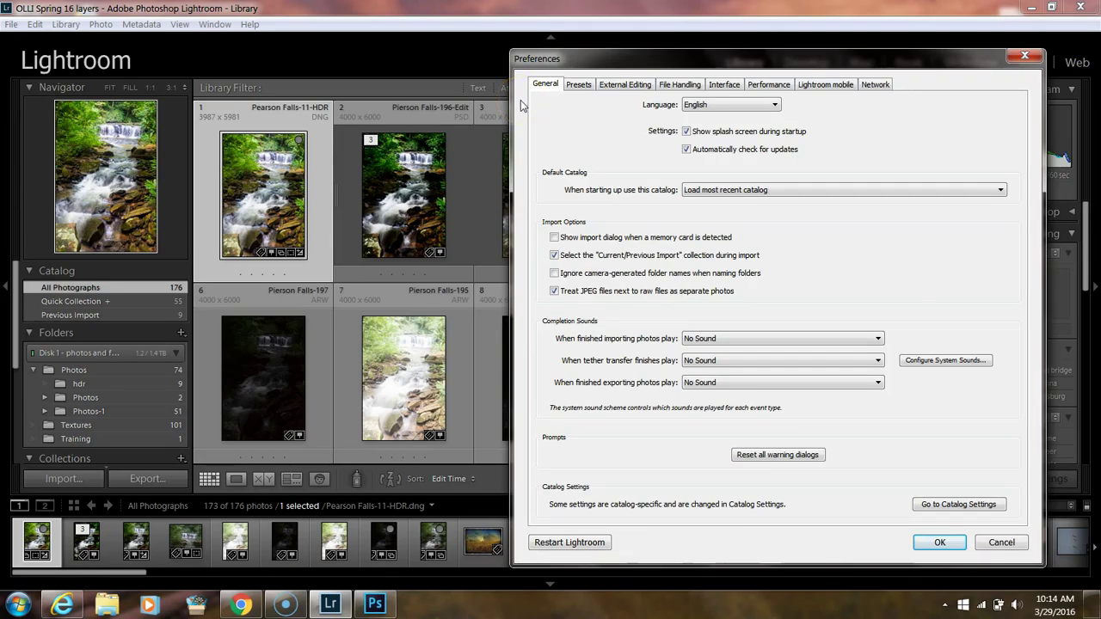
pyautogui.click(578, 86)
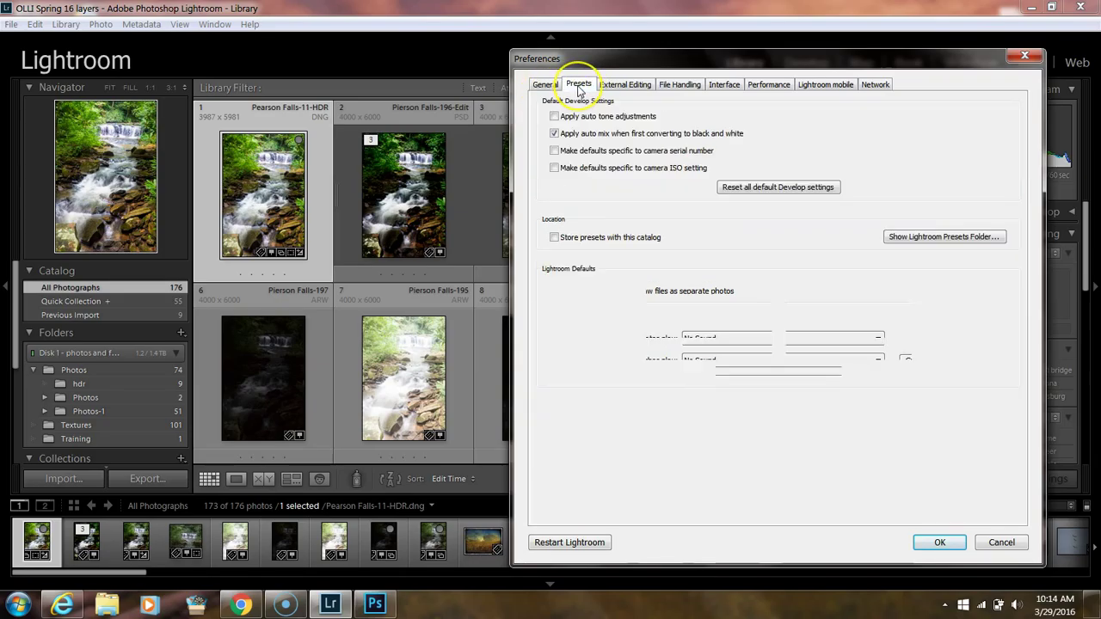
pyautogui.click(623, 85)
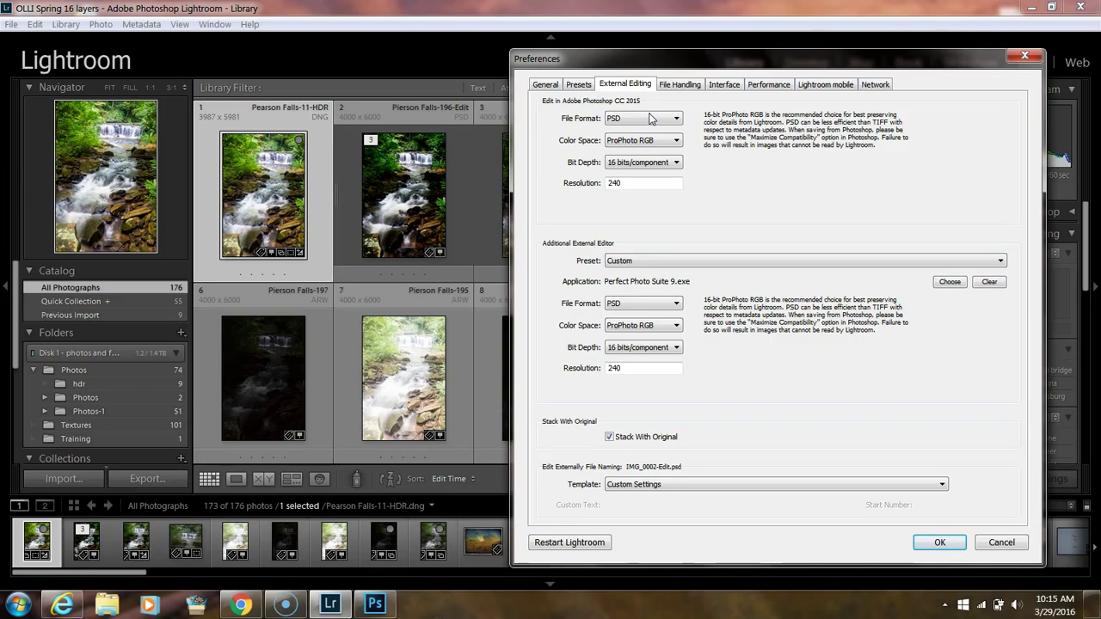
pyautogui.click(647, 119)
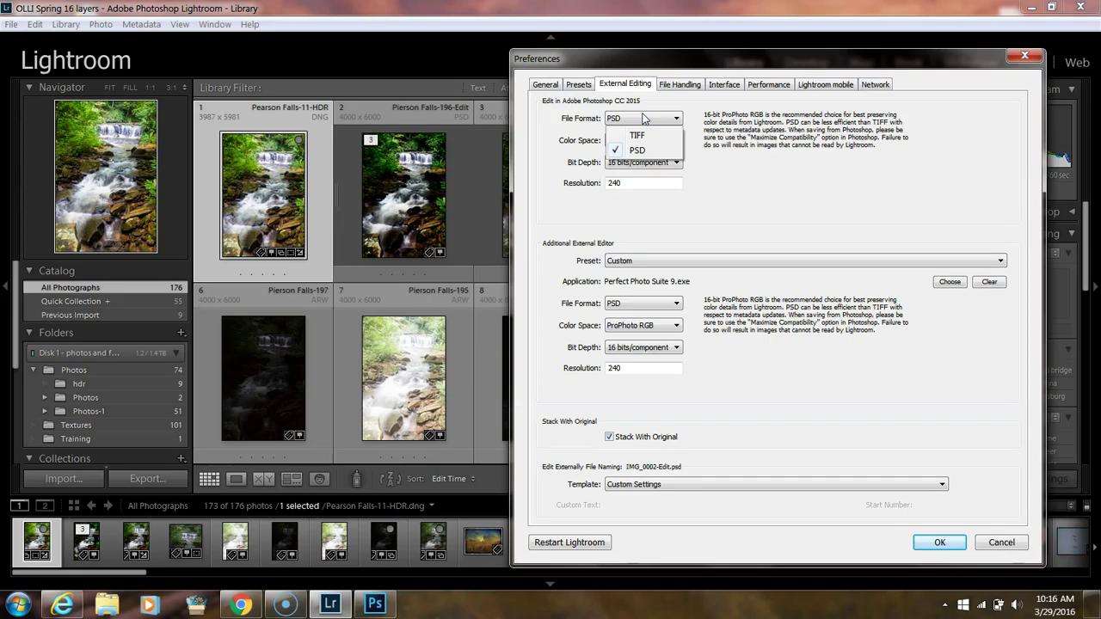
# Switch Photoshop CC 2015 edits from PSD to TIFF with no compression
pyautogui.click(637, 135)
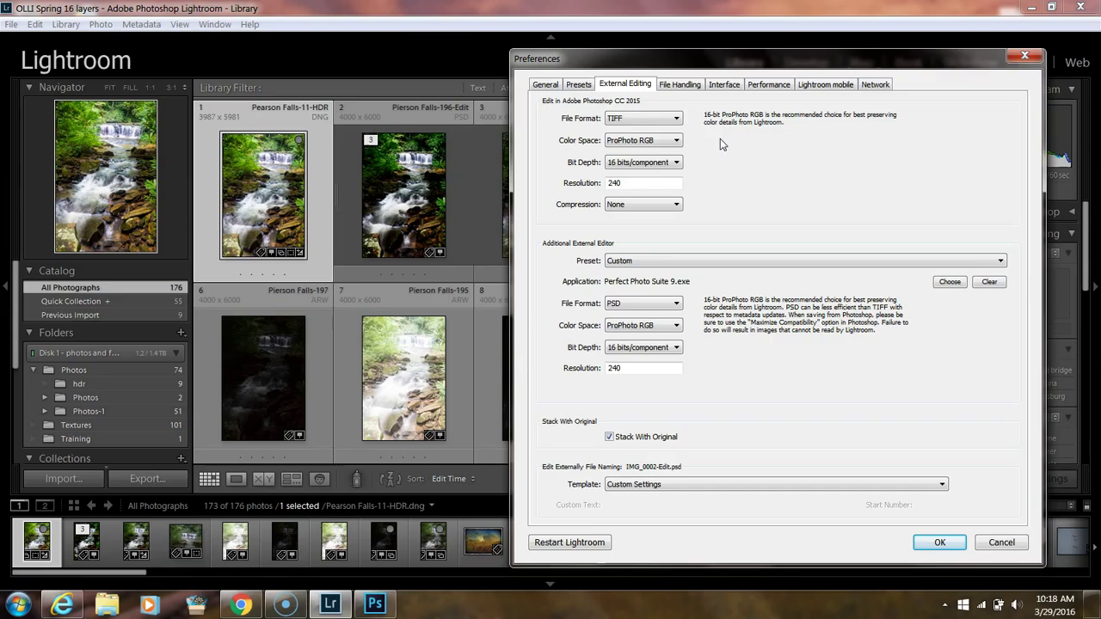
pyautogui.click(674, 142)
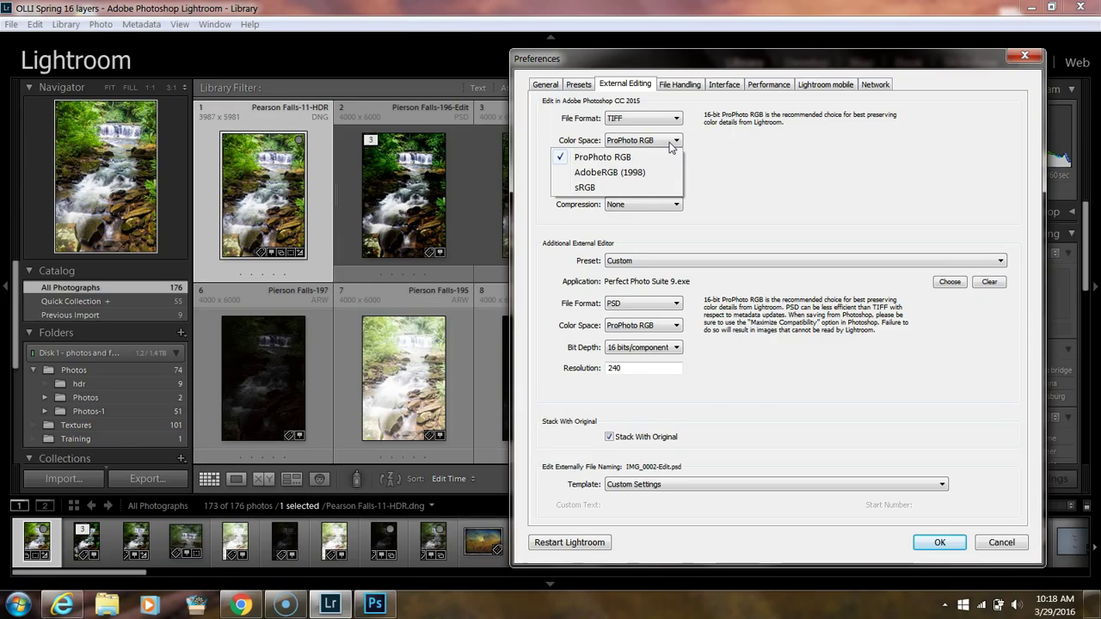
# Keep ProPhoto RGB as the Photoshop colour space and display the bit depth choices
pyautogui.click(736, 149)
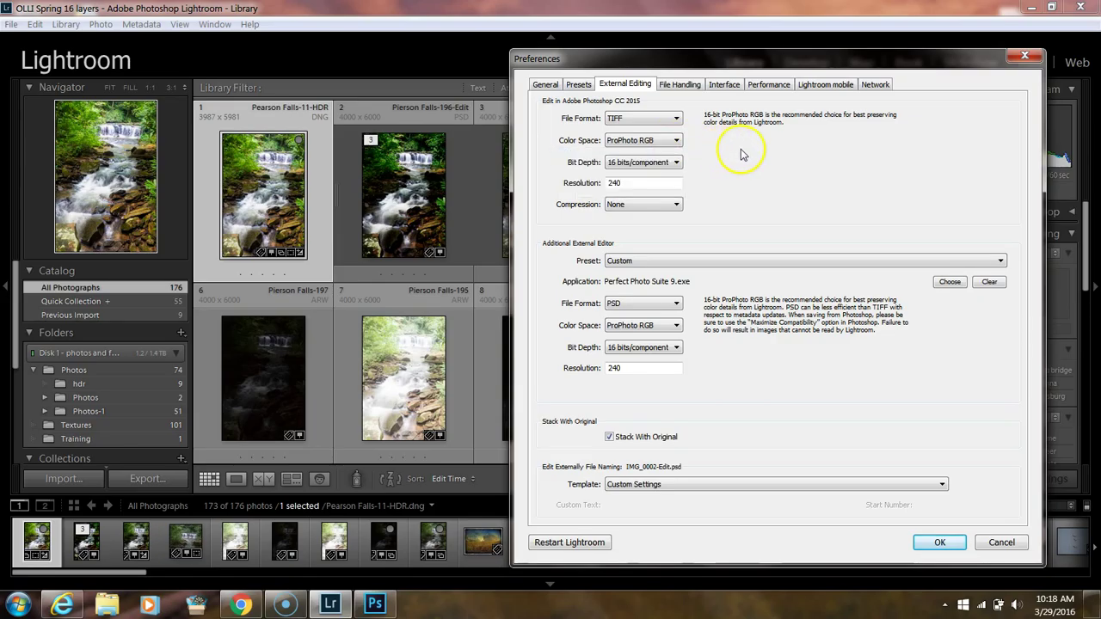
pyautogui.click(668, 141)
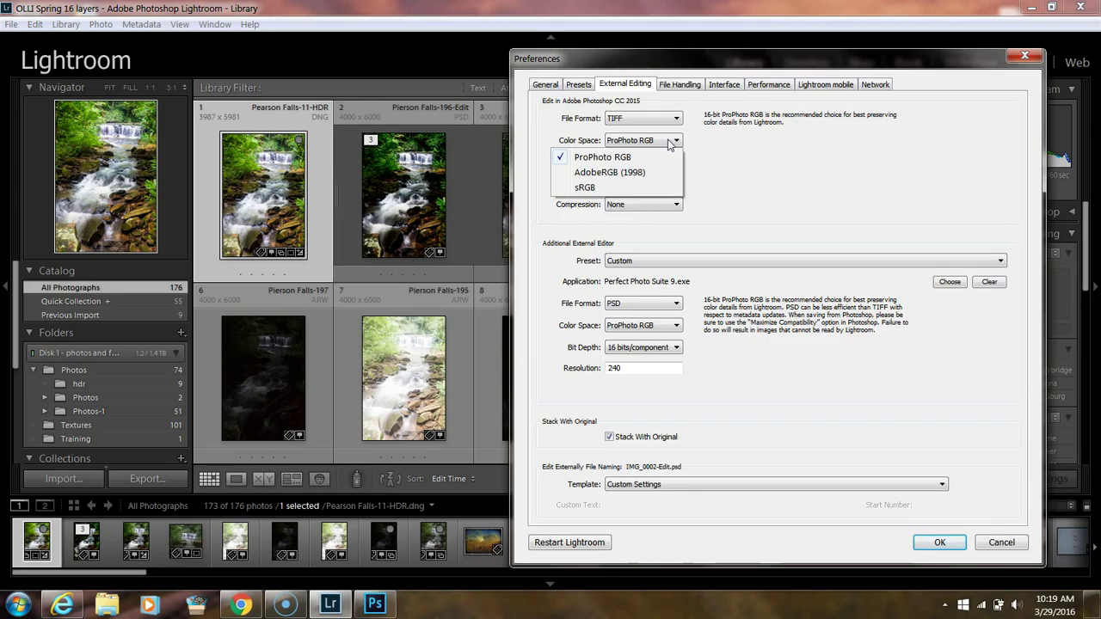
pyautogui.click(757, 152)
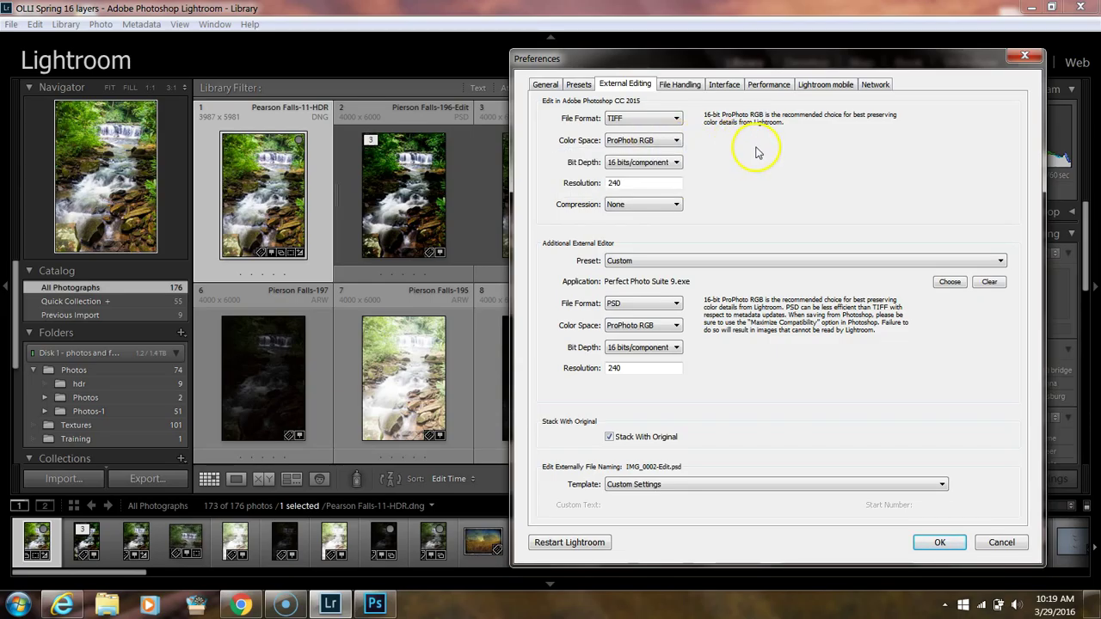
pyautogui.click(663, 163)
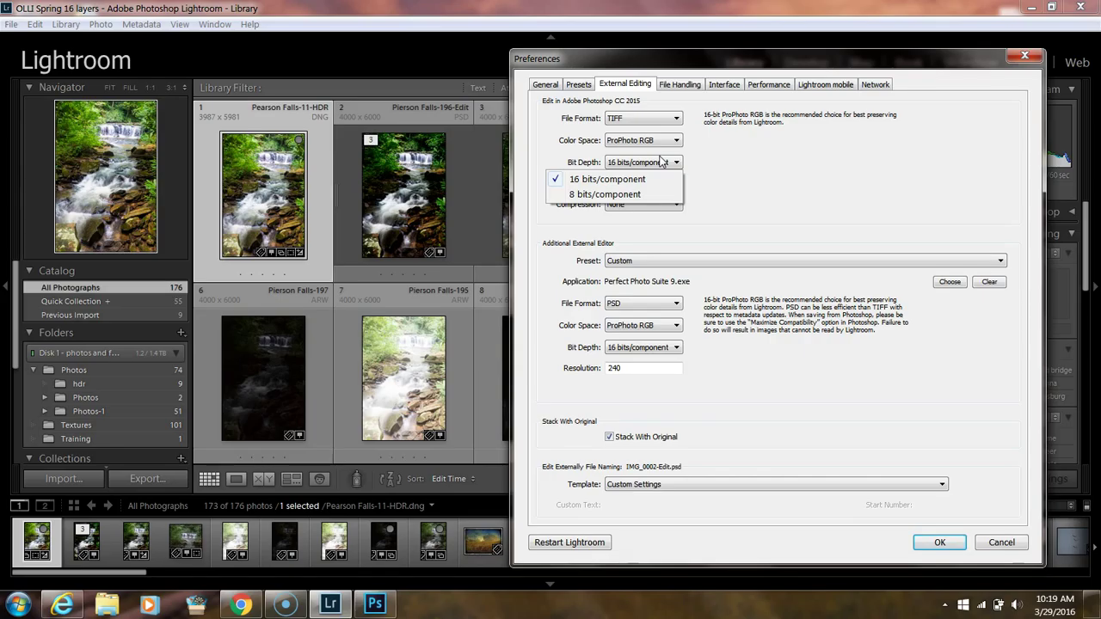
pyautogui.click(727, 180)
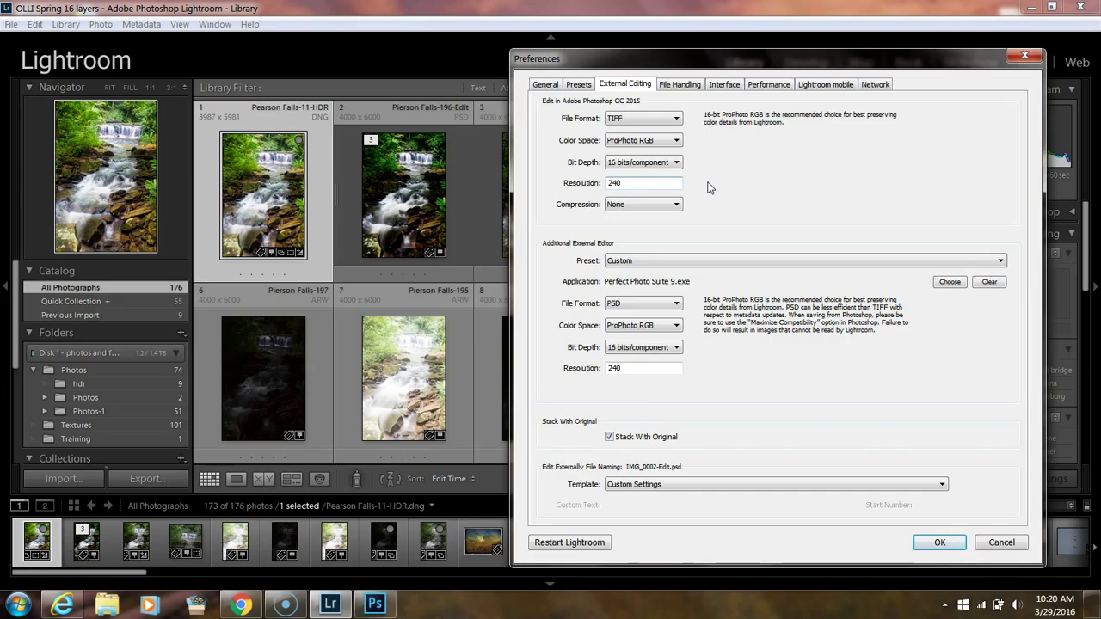
pyautogui.click(660, 206)
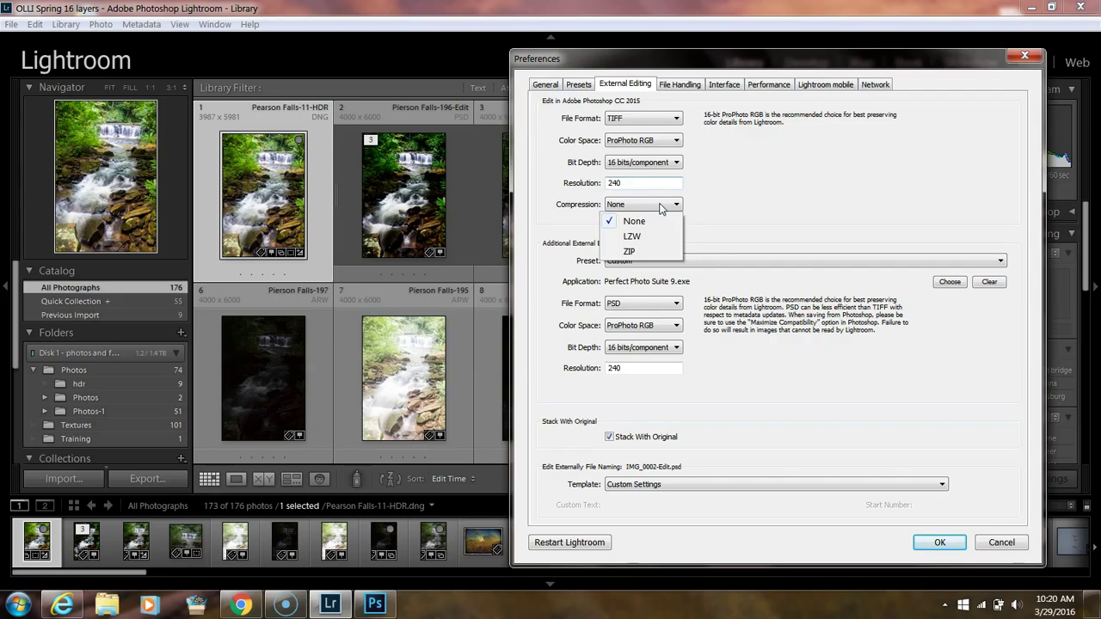
pyautogui.click(777, 204)
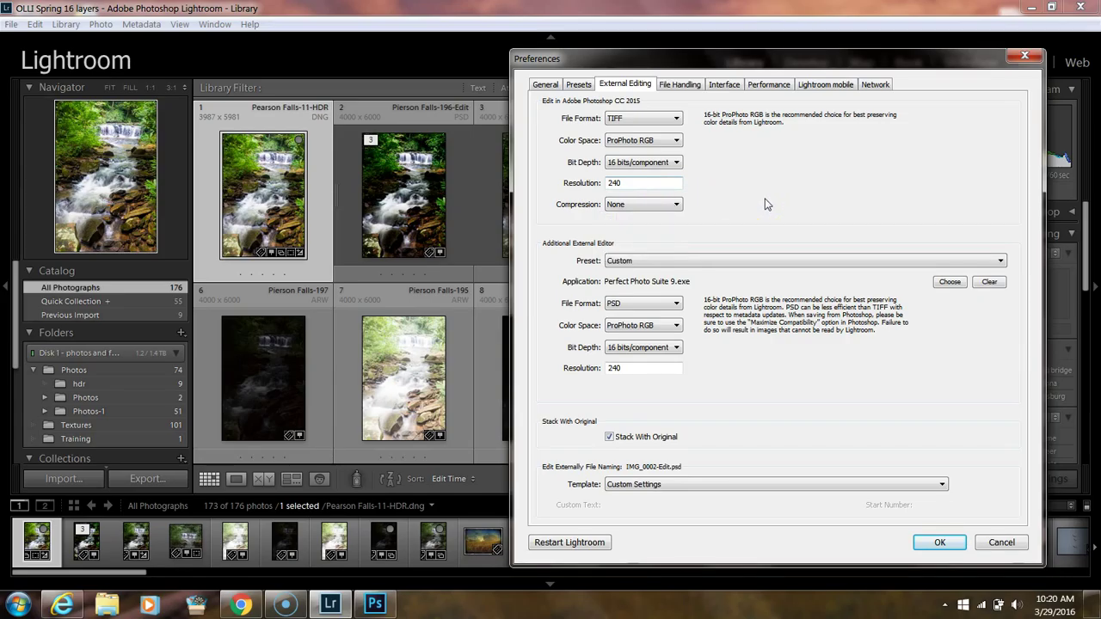
pyautogui.click(720, 197)
# Close Preferences and check the Edit In editors available for the second photo
pyautogui.click(1025, 55)
pyautogui.rightClick(434, 191)
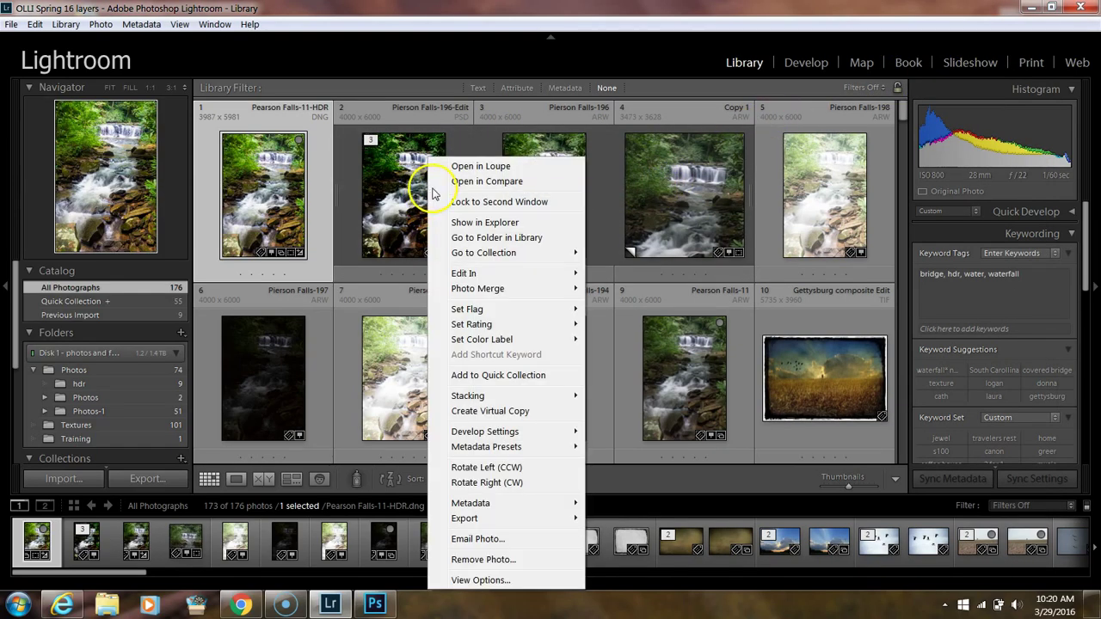
pyautogui.moveTo(470, 279)
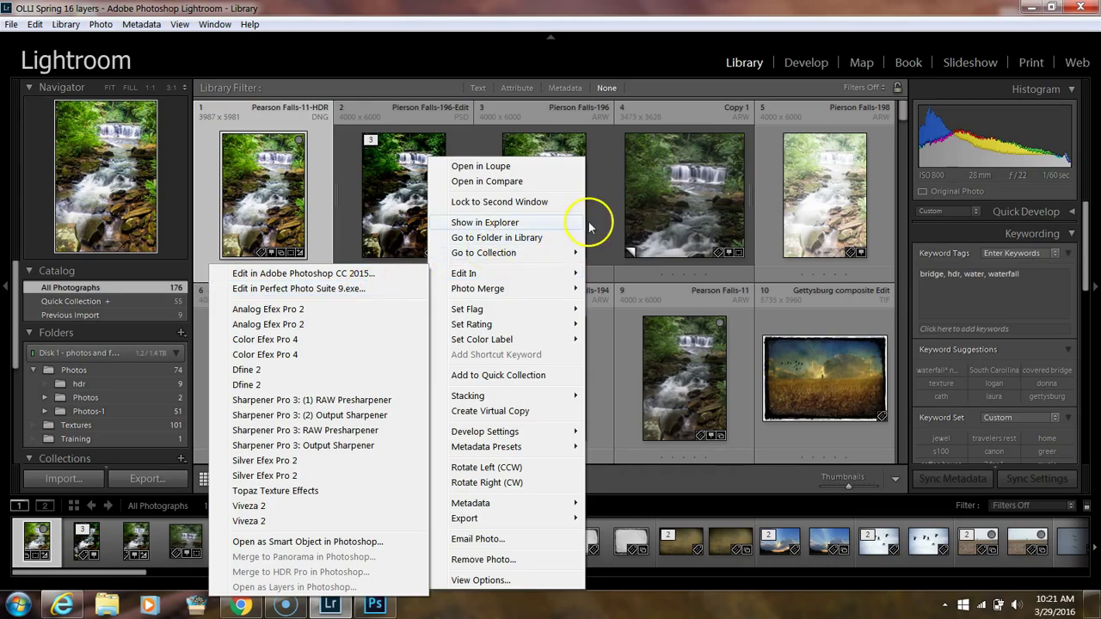
# Reopen Lightroom's Preferences from the Edit menu
pyautogui.click(34, 24)
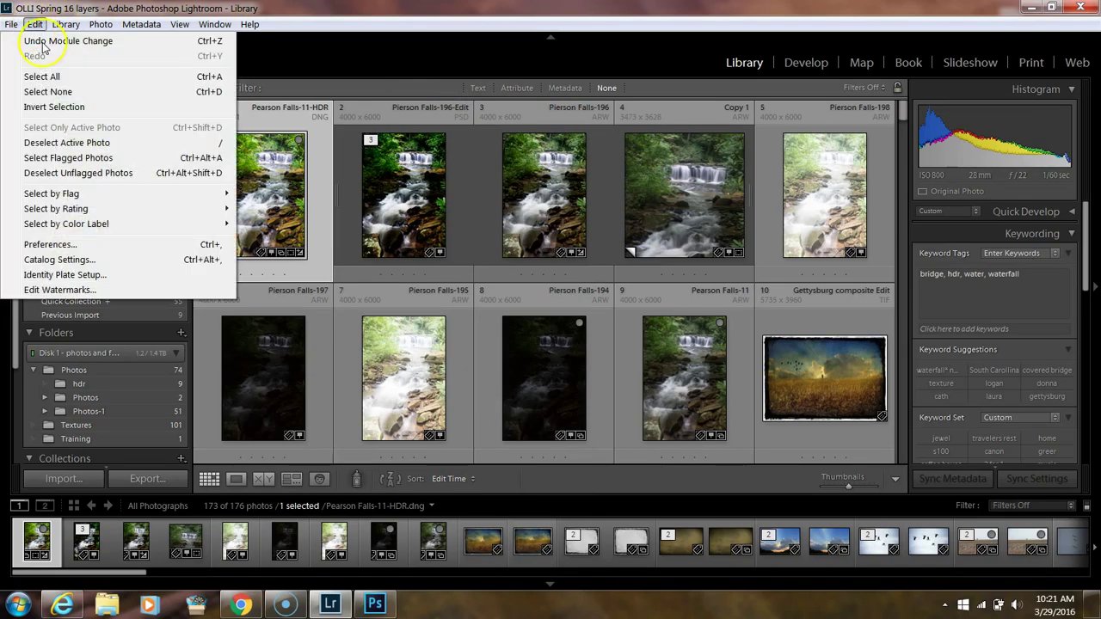
pyautogui.click(84, 245)
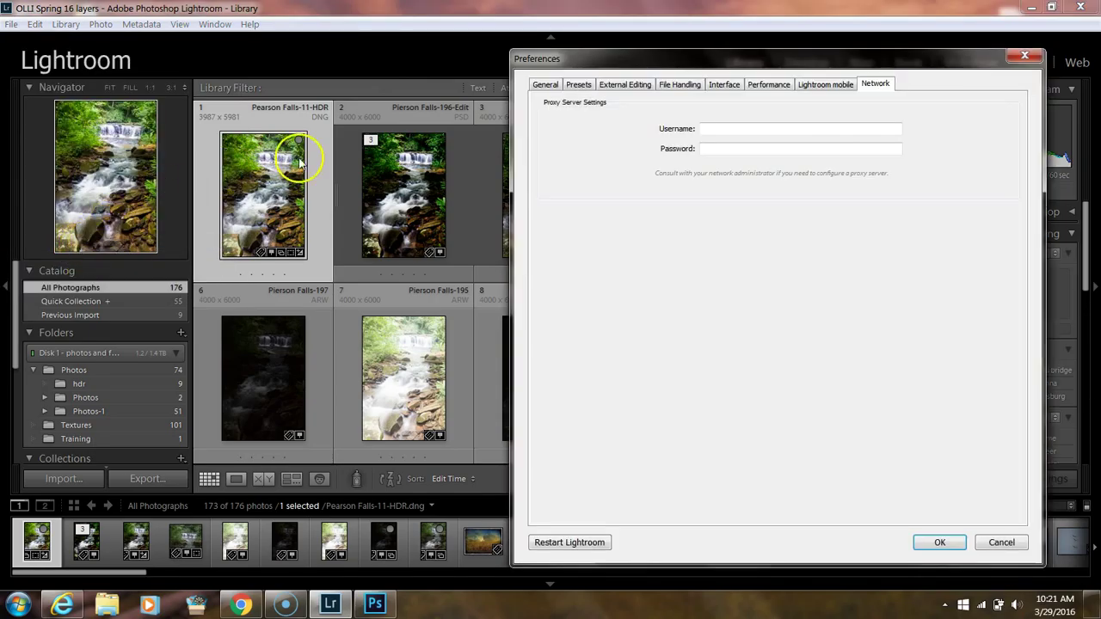
pyautogui.click(607, 86)
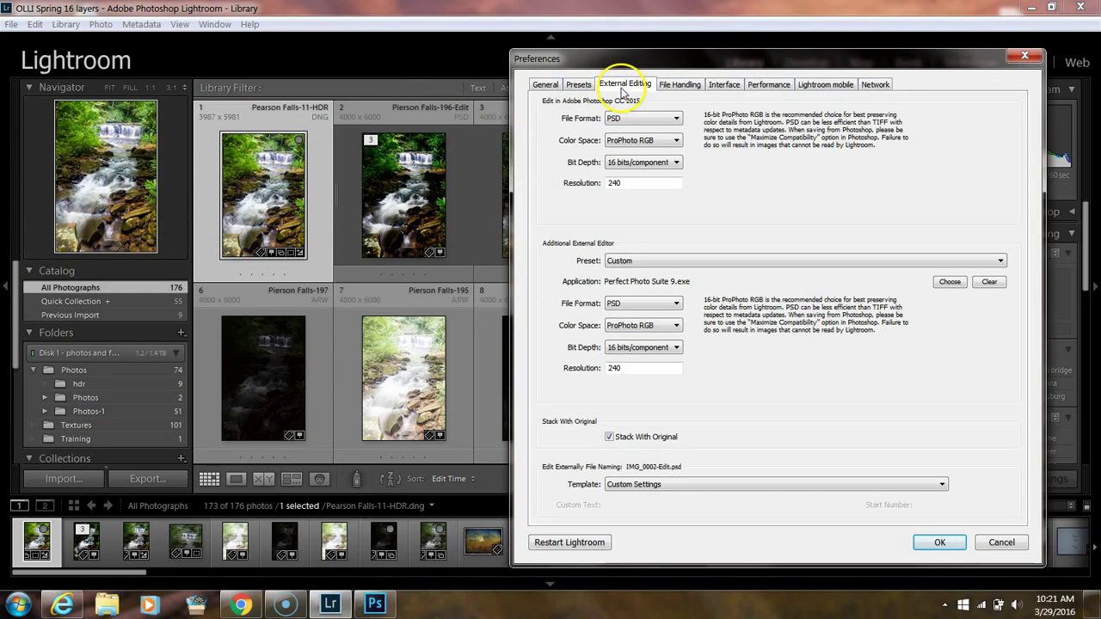
# Choose Topaz Texture Effects as the Additional External Editor preset
pyautogui.click(675, 262)
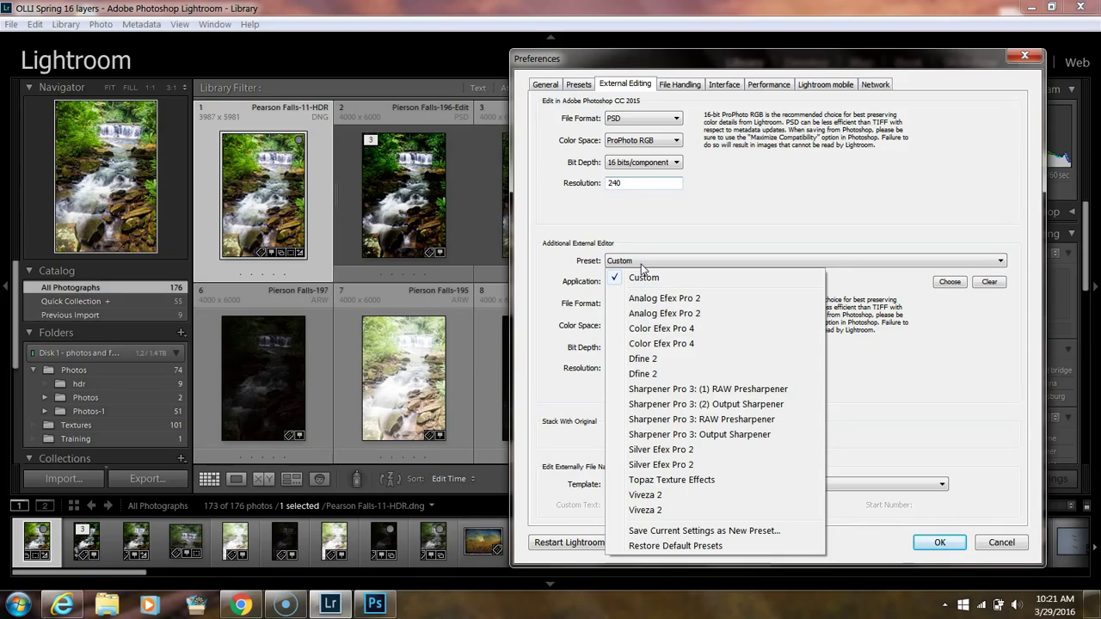
pyautogui.click(693, 480)
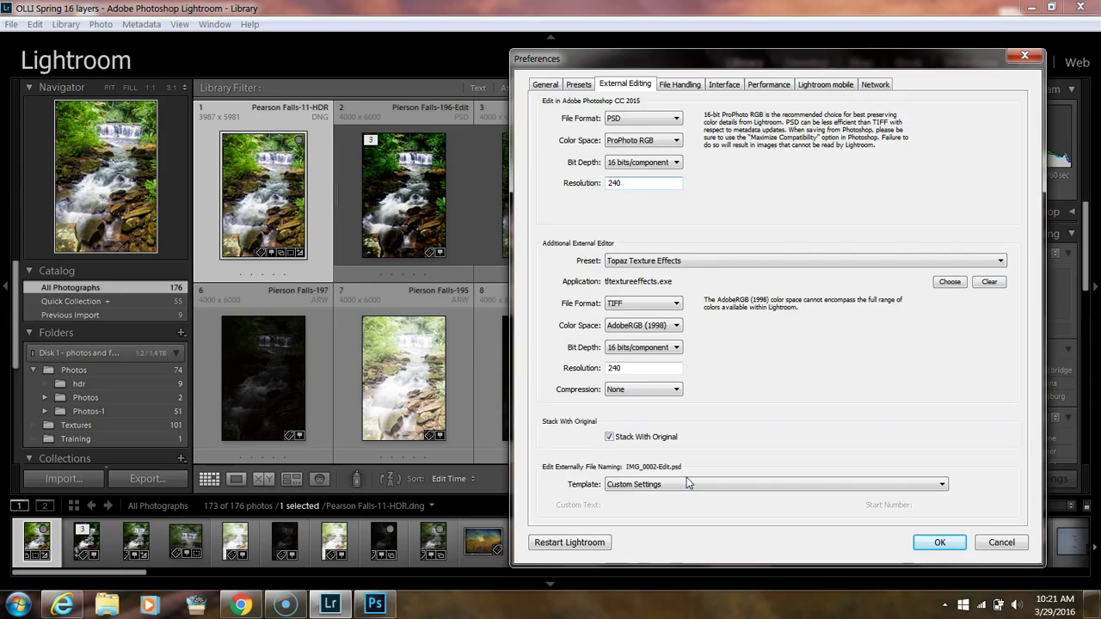
pyautogui.click(708, 266)
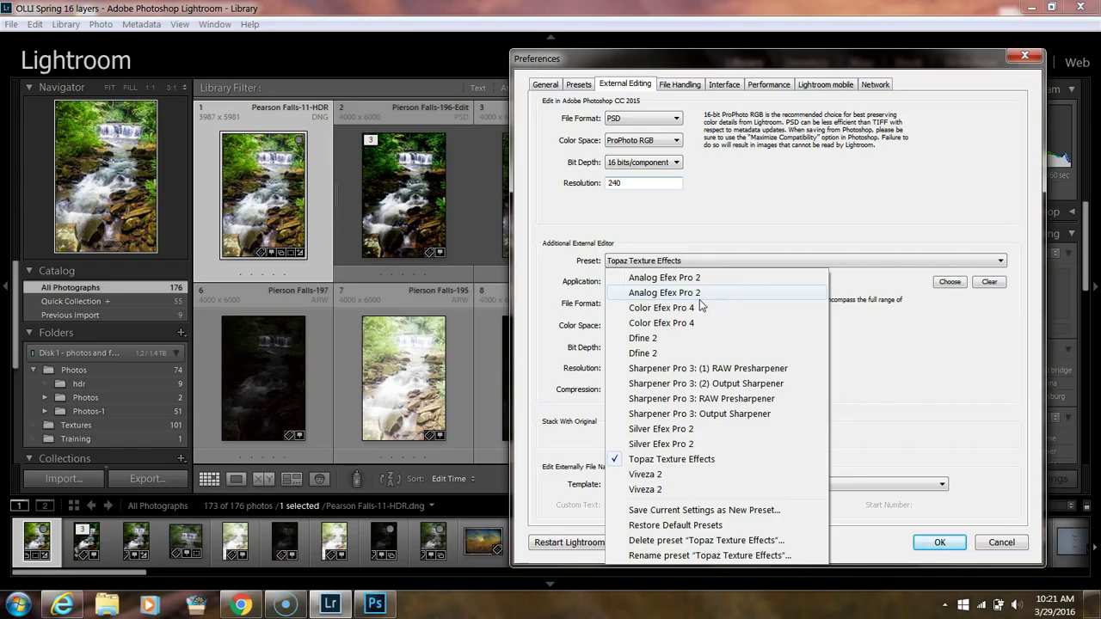
pyautogui.click(764, 209)
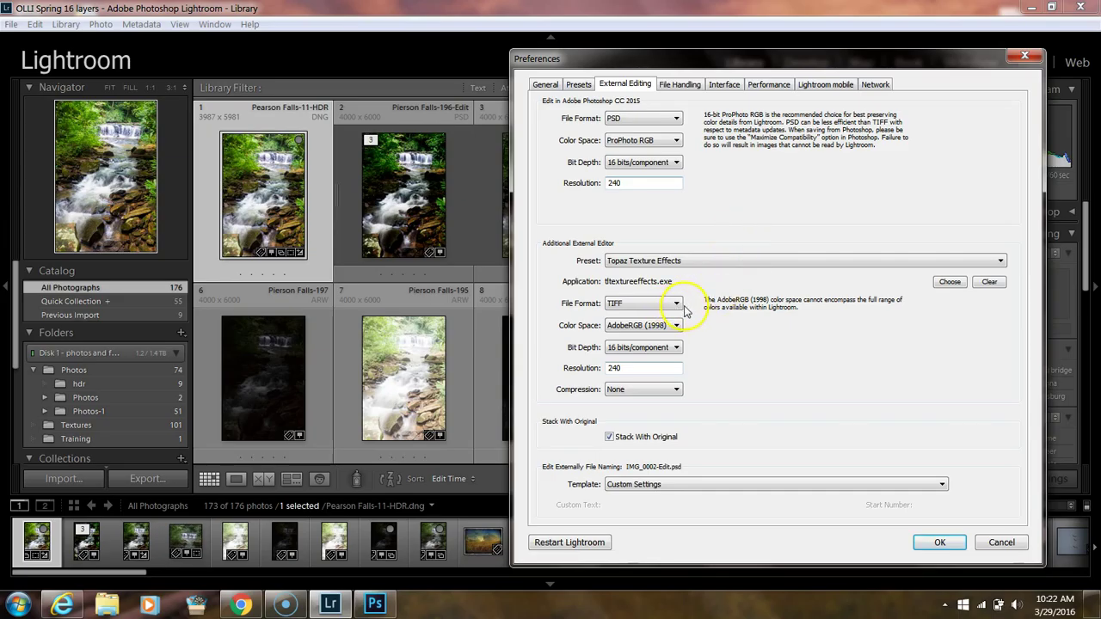
# Pick ProPhoto RGB in the Topaz Texture Effects editor's Color Space list
pyautogui.click(652, 325)
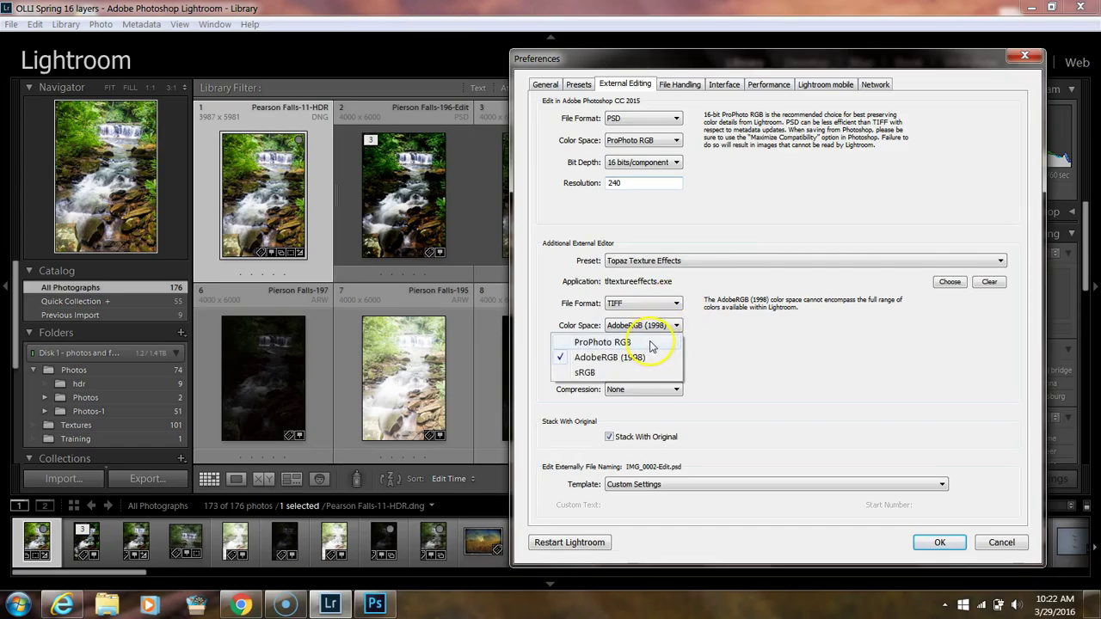
pyautogui.click(652, 343)
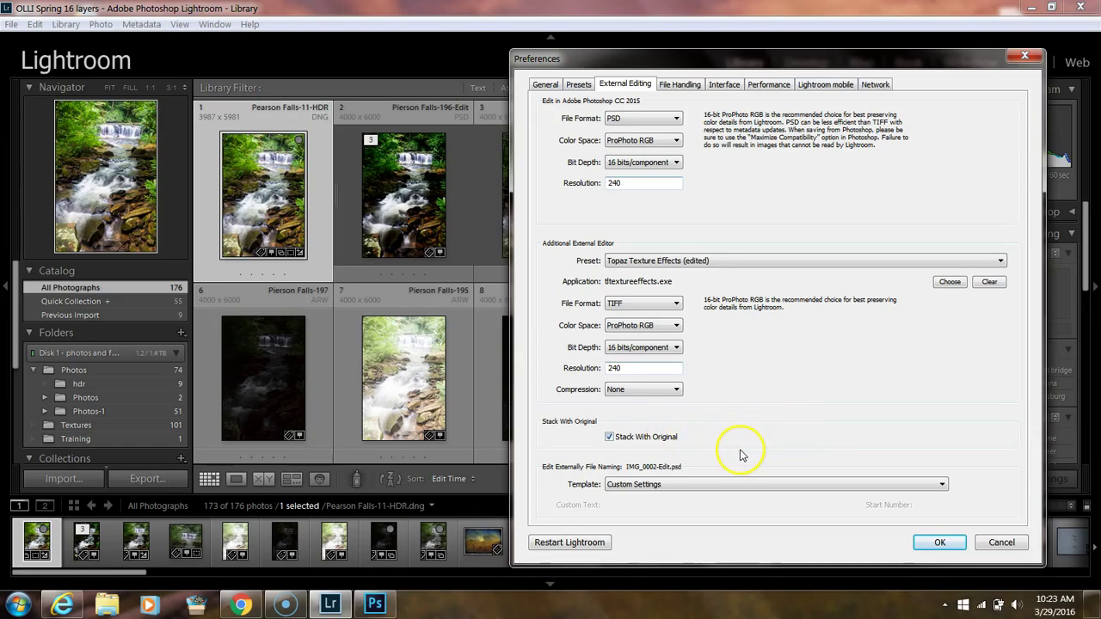
# Choose the Custom Name - Sequence naming template and select start number 75 to replace
pyautogui.click(784, 487)
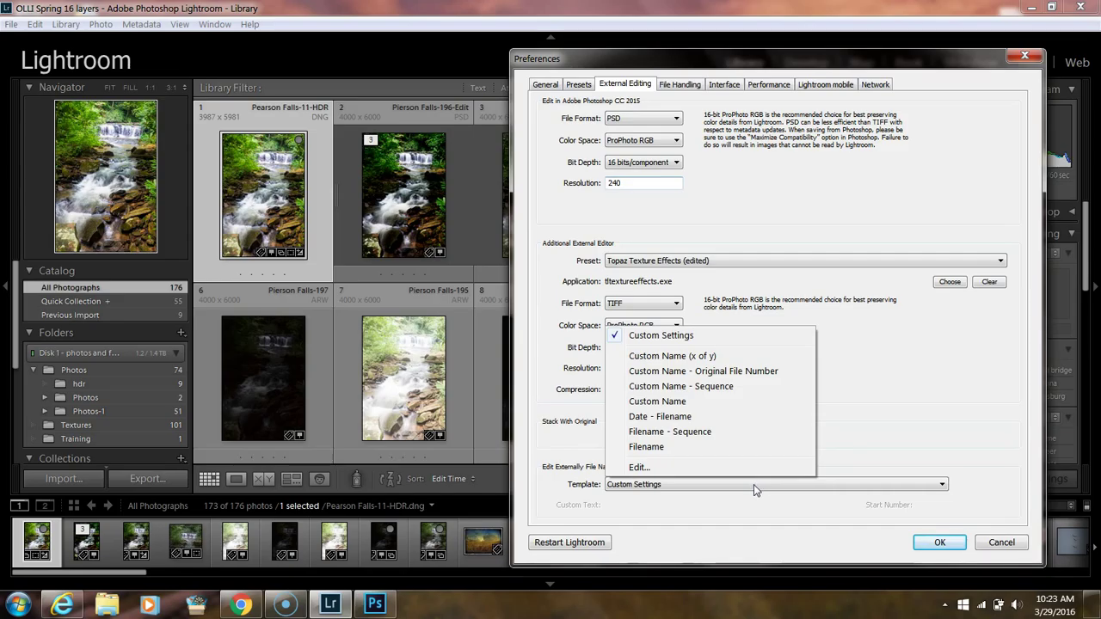
pyautogui.click(716, 386)
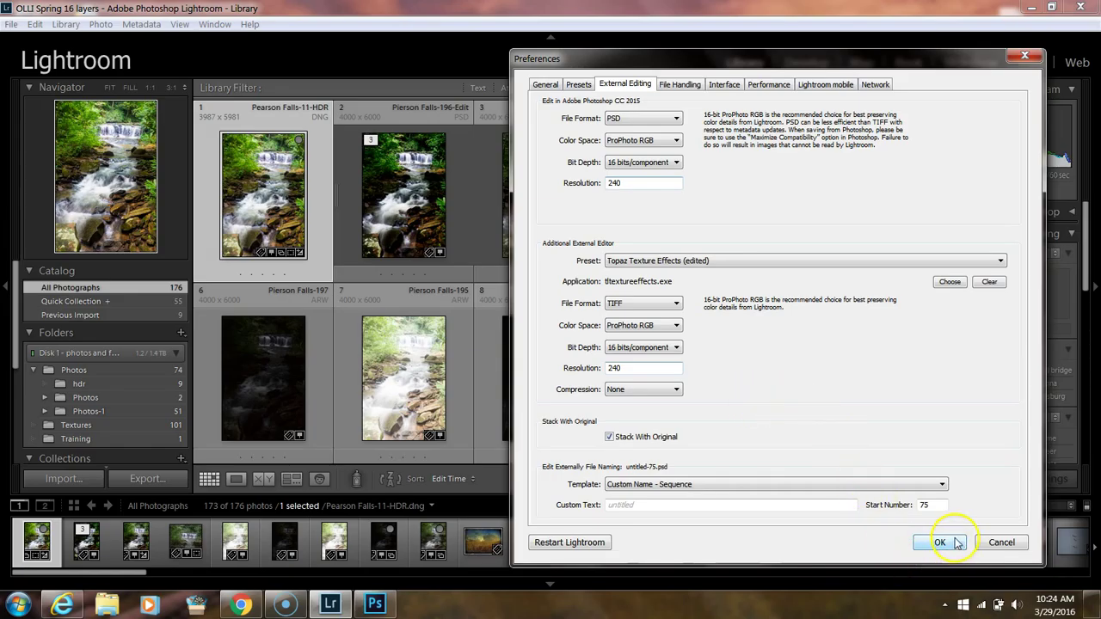
pyautogui.doubleClick(927, 505)
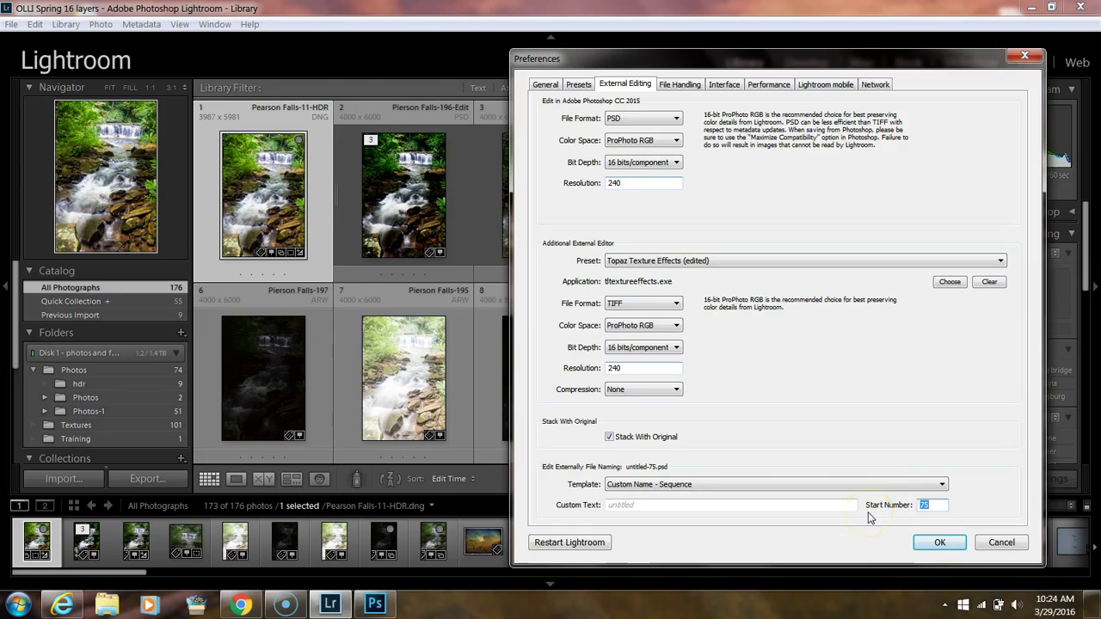
# Set start number 1, save Preferences, and send field house-15-Edit.JPG to Topaz Texture Effects
pyautogui.write('1')
pyautogui.click(938, 543)
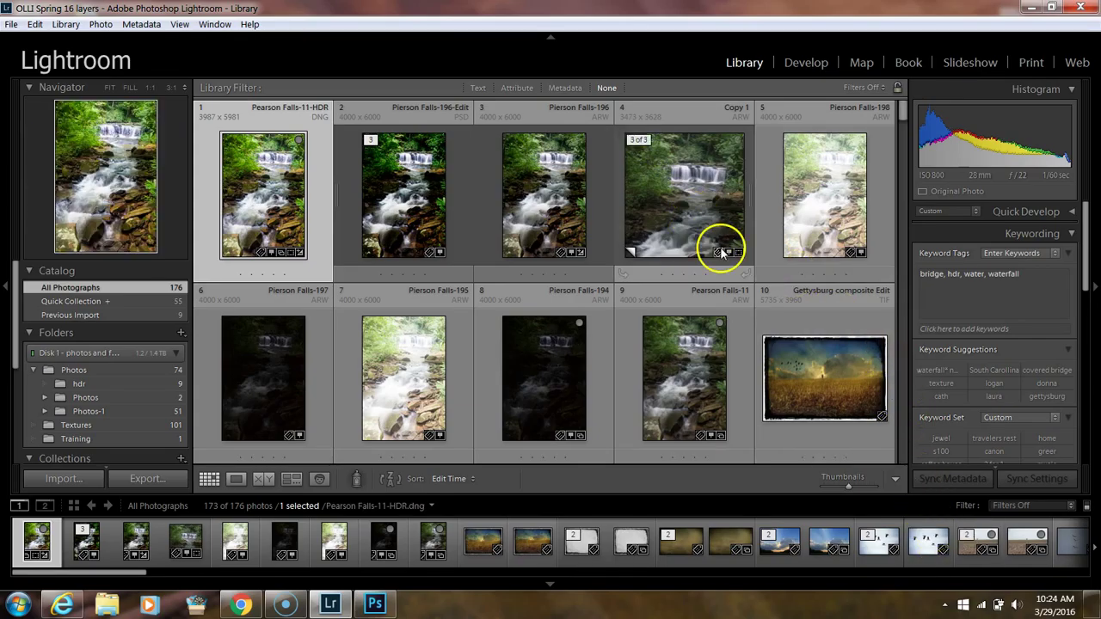
pyautogui.scroll(-8, 710, 326)
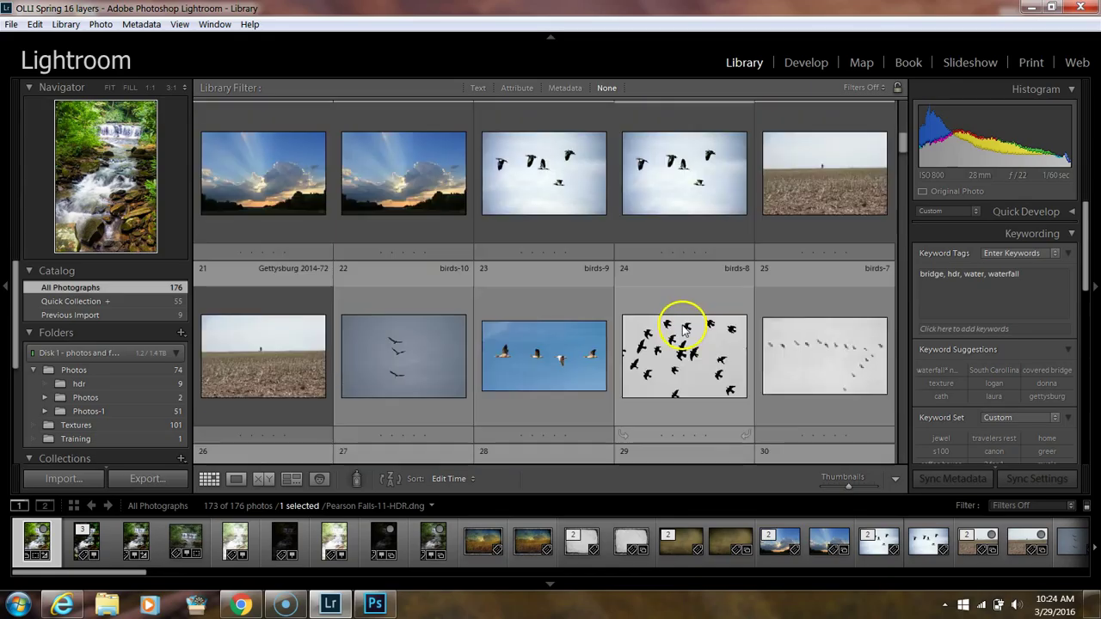
pyautogui.scroll(-3, 685, 329)
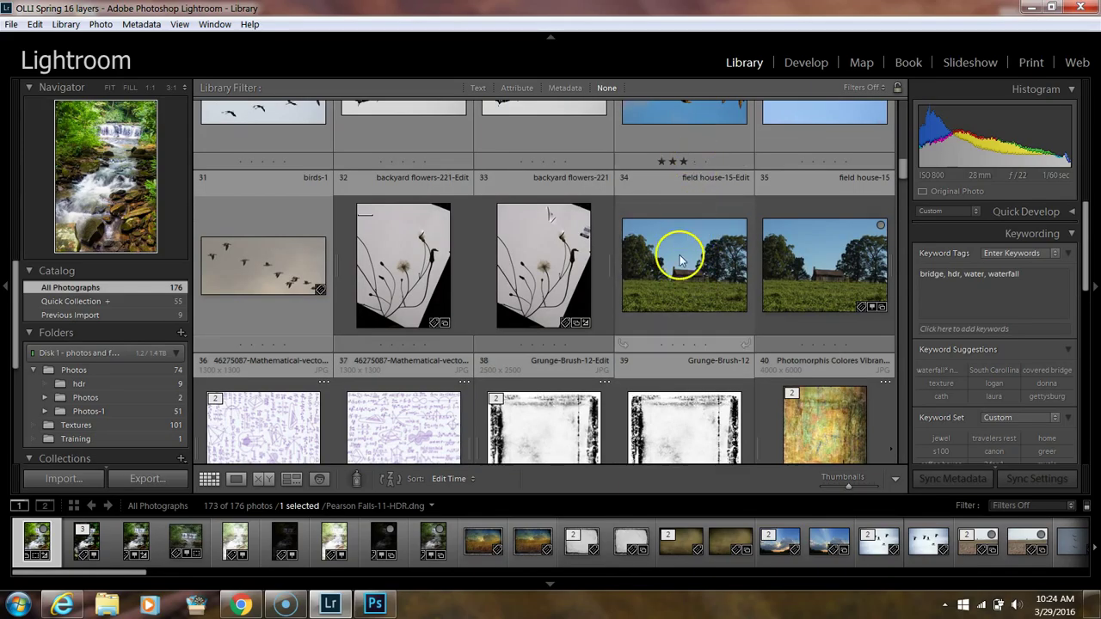
pyautogui.click(684, 256)
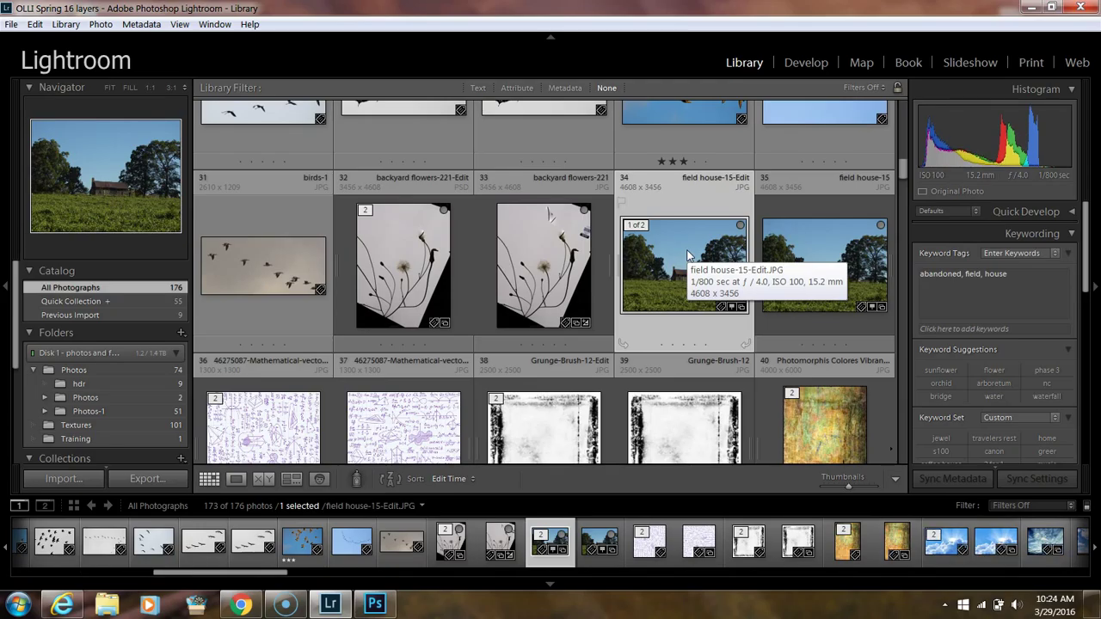
pyautogui.press('alt')
pyautogui.hotkey('ctrl', 'alt', 'e')
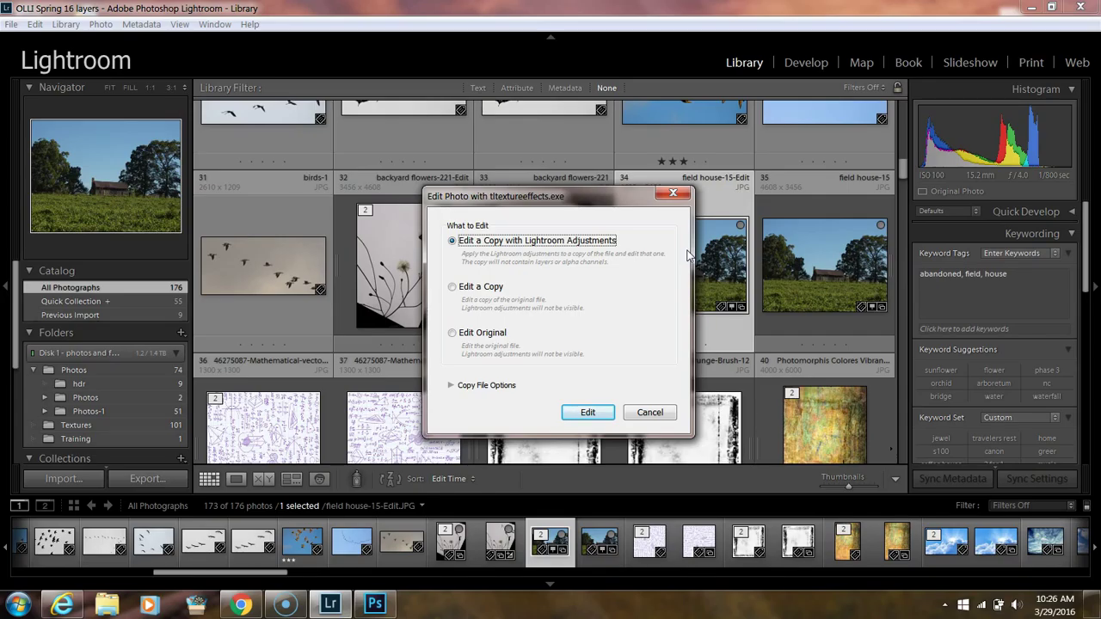
# In Lightroom's Edit Photo dialog, select Edit a Copy, then the Edit Original option
pyautogui.click(494, 295)
pyautogui.click(471, 342)
# Choose Edit a Copy with Lightroom Adjustments and send the farmhouse photo to Texture Effects
pyautogui.click(480, 288)
pyautogui.click(551, 250)
pyautogui.click(582, 412)
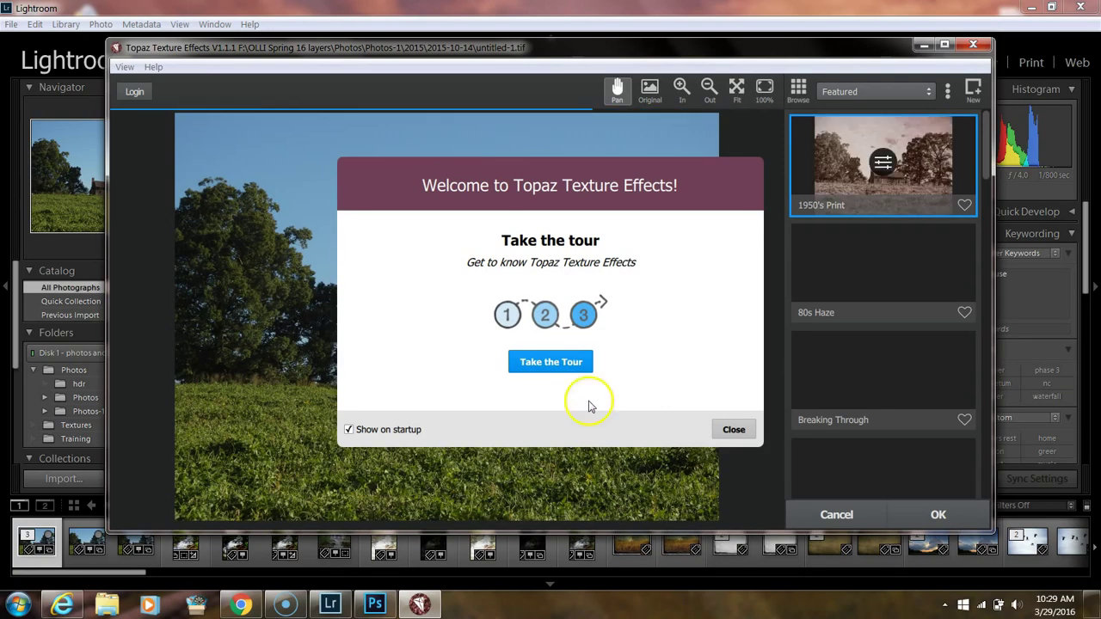
# Dismiss the welcome tour, reposition the window, and apply the Crumbling Beach featured preset
pyautogui.click(733, 430)
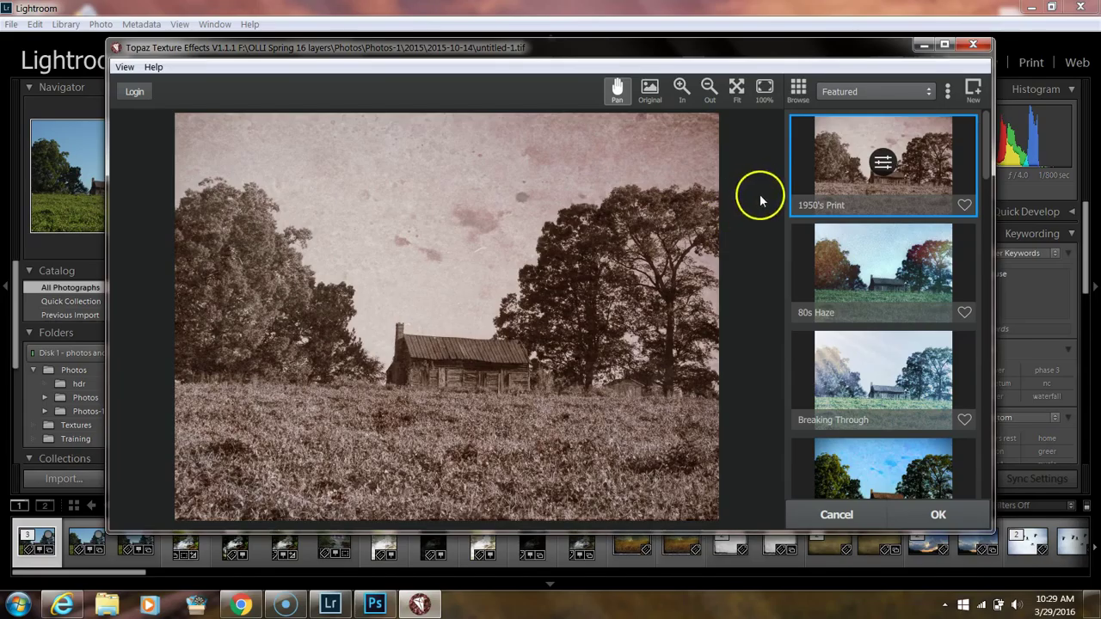
pyautogui.moveTo(829, 43)
pyautogui.mouseDown()
pyautogui.moveTo(852, 337)
pyautogui.moveTo(836, 342)
pyautogui.moveTo(847, 348)
pyautogui.moveTo(855, 199)
pyautogui.moveTo(792, 68)
pyautogui.moveTo(792, 12)
pyautogui.moveTo(818, 41)
pyautogui.mouseUp()
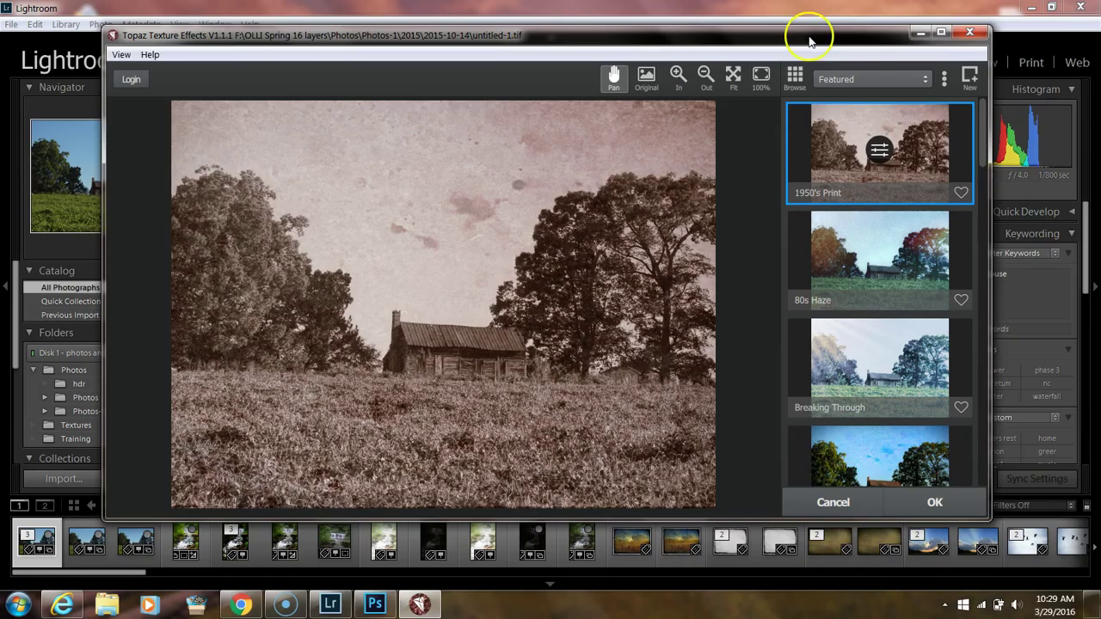
pyautogui.scroll(-5, 891, 249)
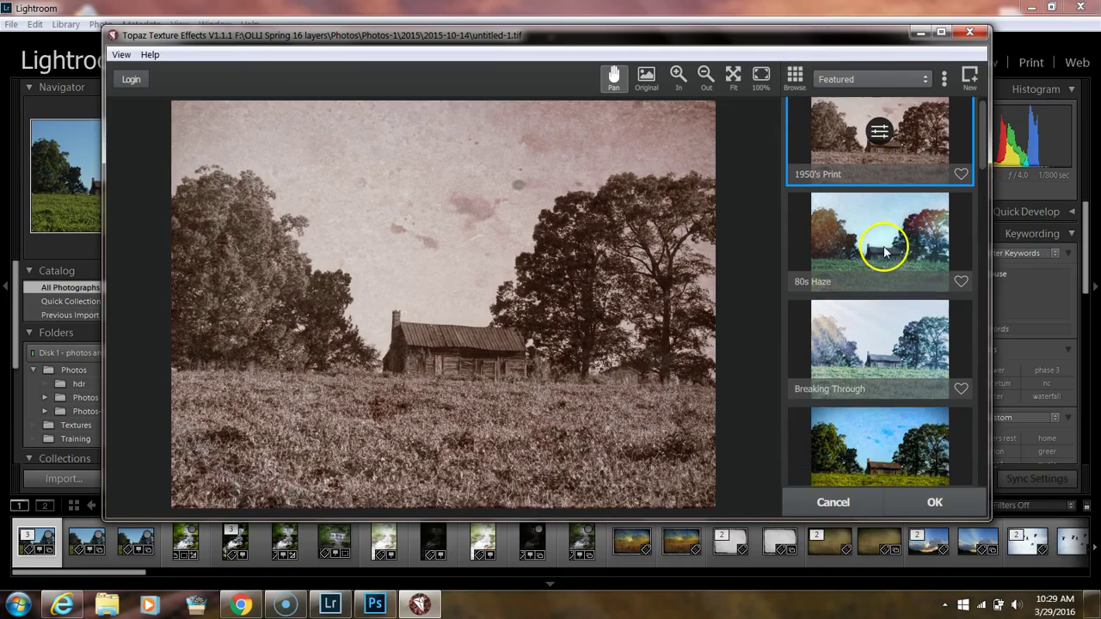
pyautogui.scroll(-7, 892, 259)
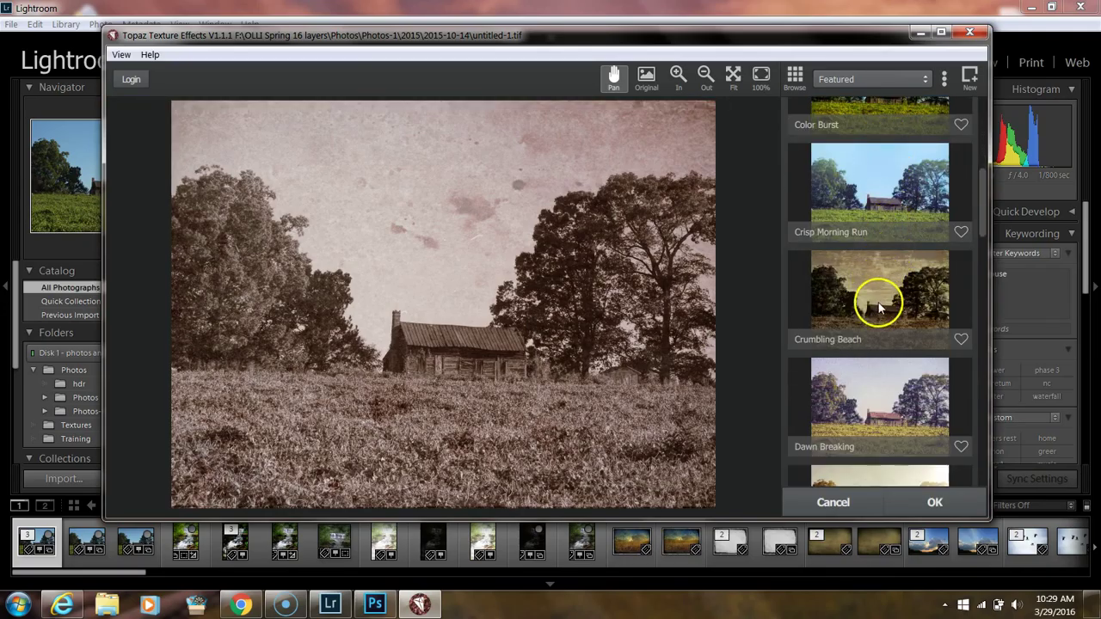
pyautogui.click(879, 297)
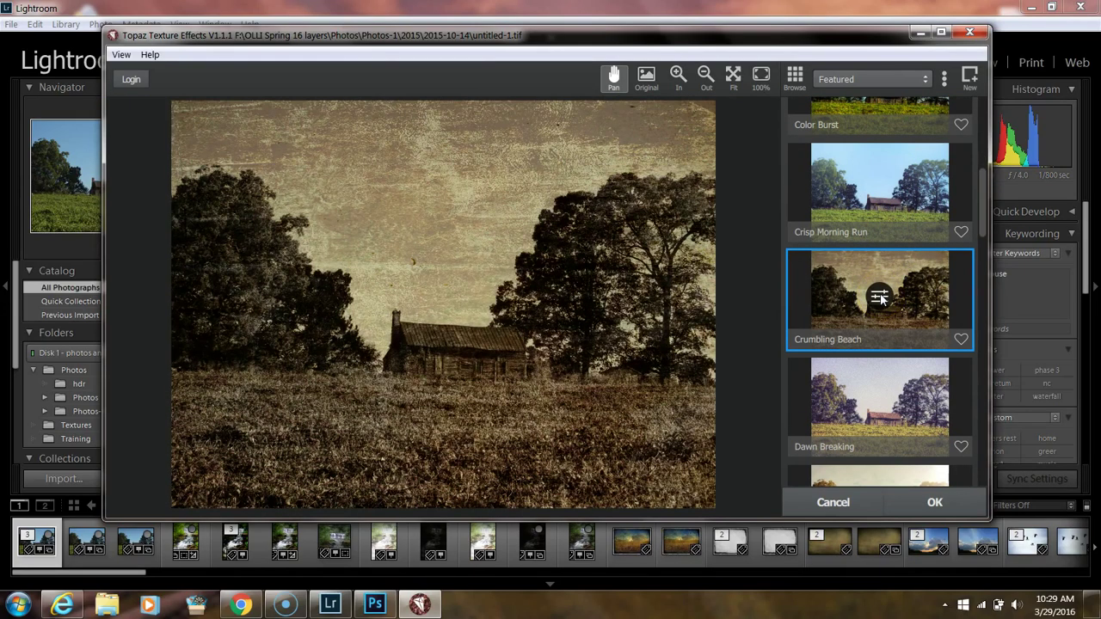
# Show Crumbling Beach's six adjustment layers and collapse the Dust/Scratches section
pyautogui.click(880, 296)
pyautogui.click(881, 294)
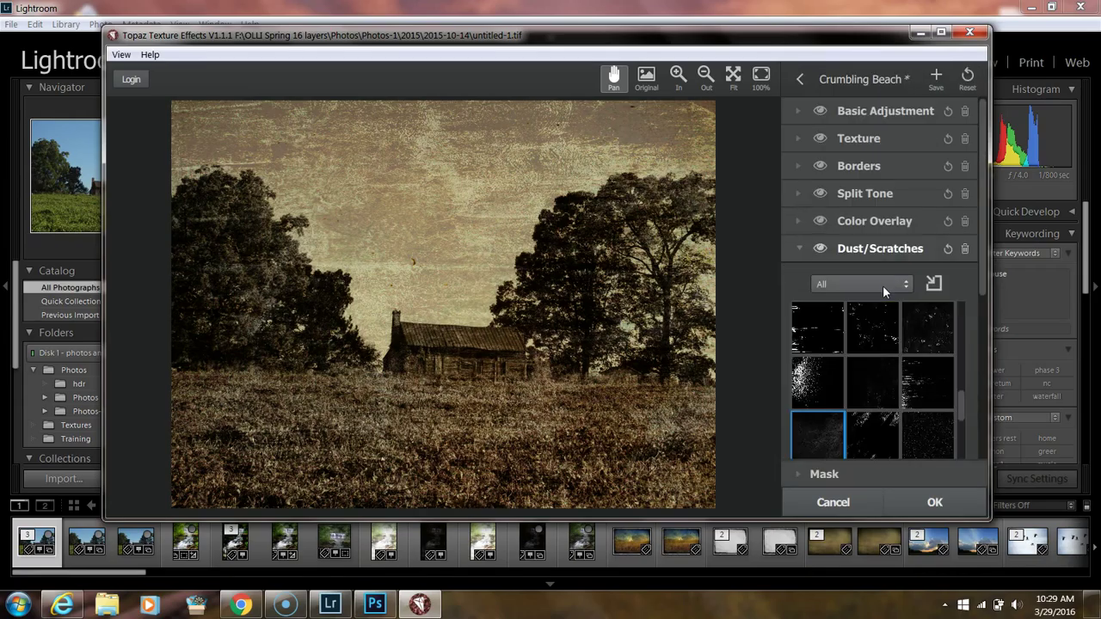
pyautogui.click(883, 287)
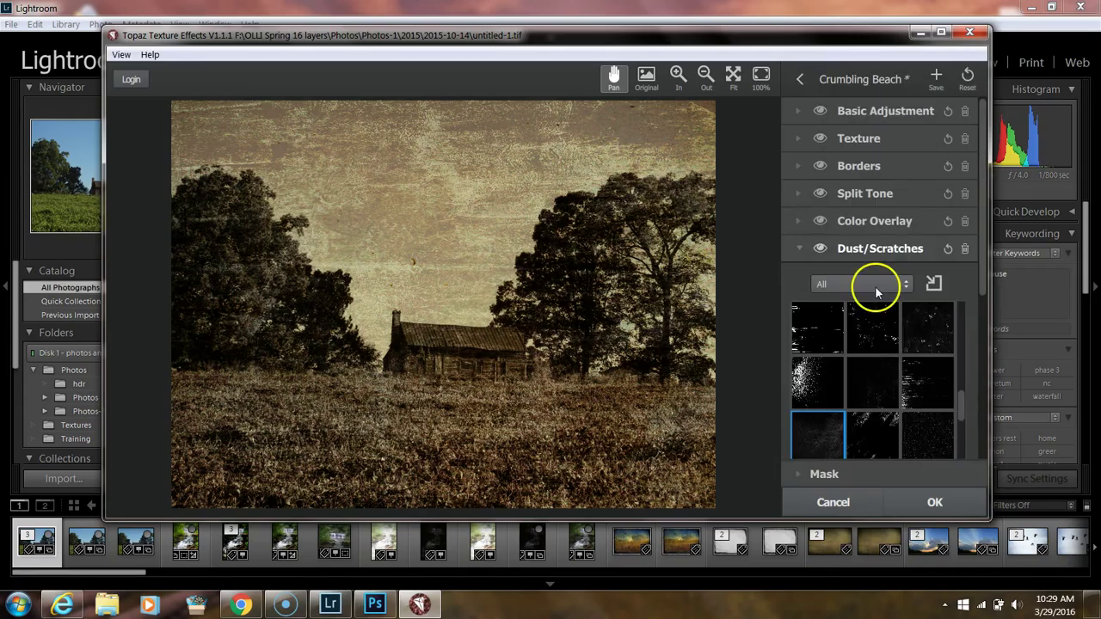
pyautogui.click(800, 252)
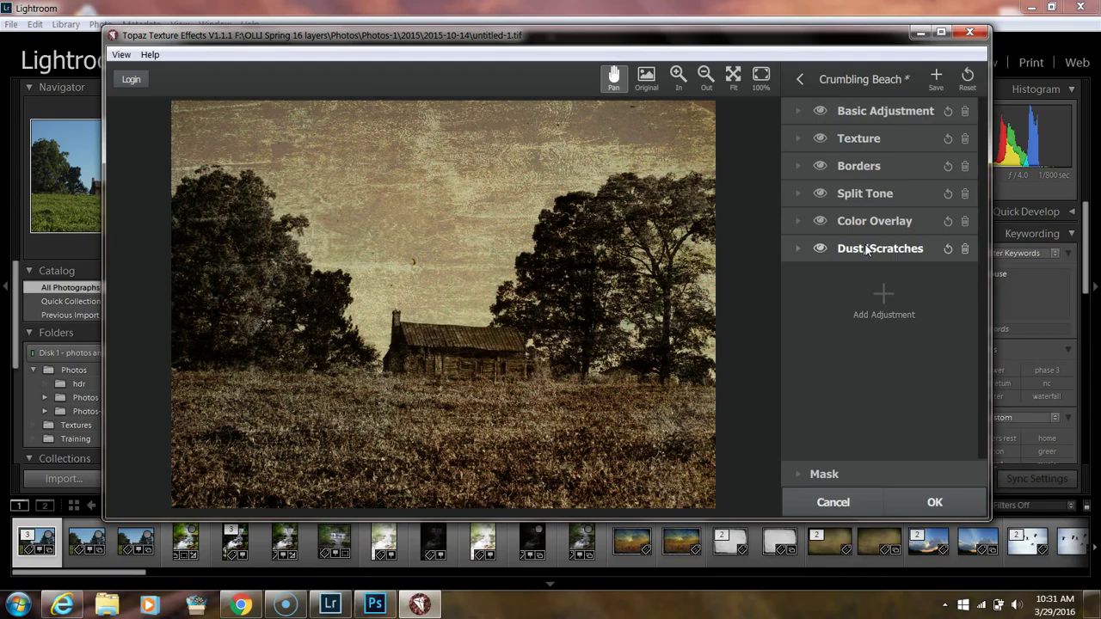
# Back in the preset list, preview Crisp Morning Run and scroll through further featured presets
pyautogui.click(801, 79)
pyautogui.click(895, 195)
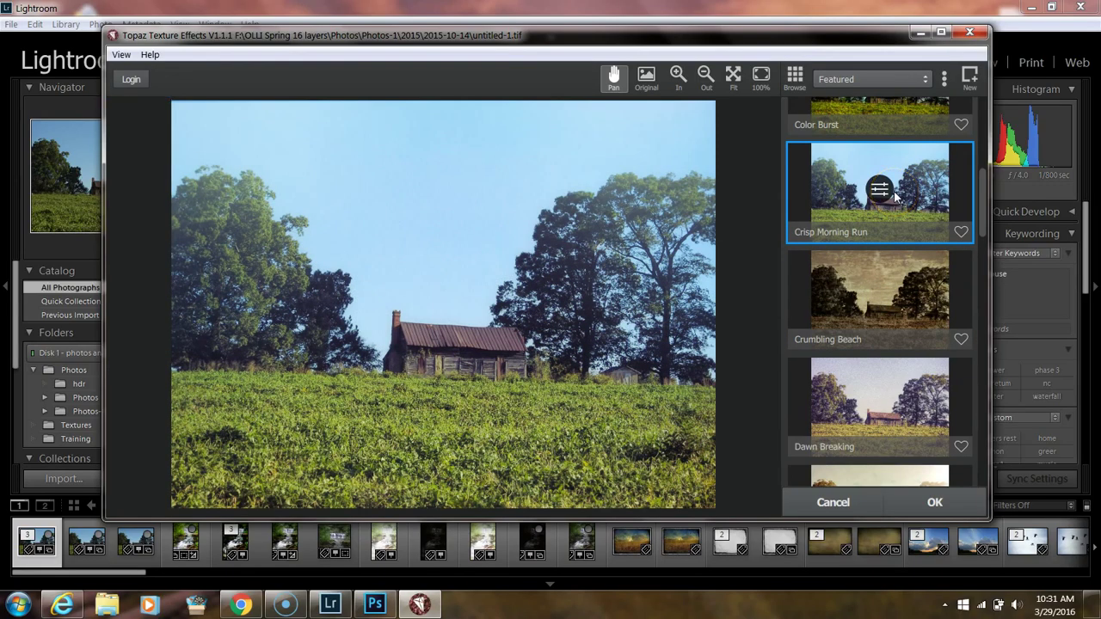
pyautogui.scroll(-3, 888, 284)
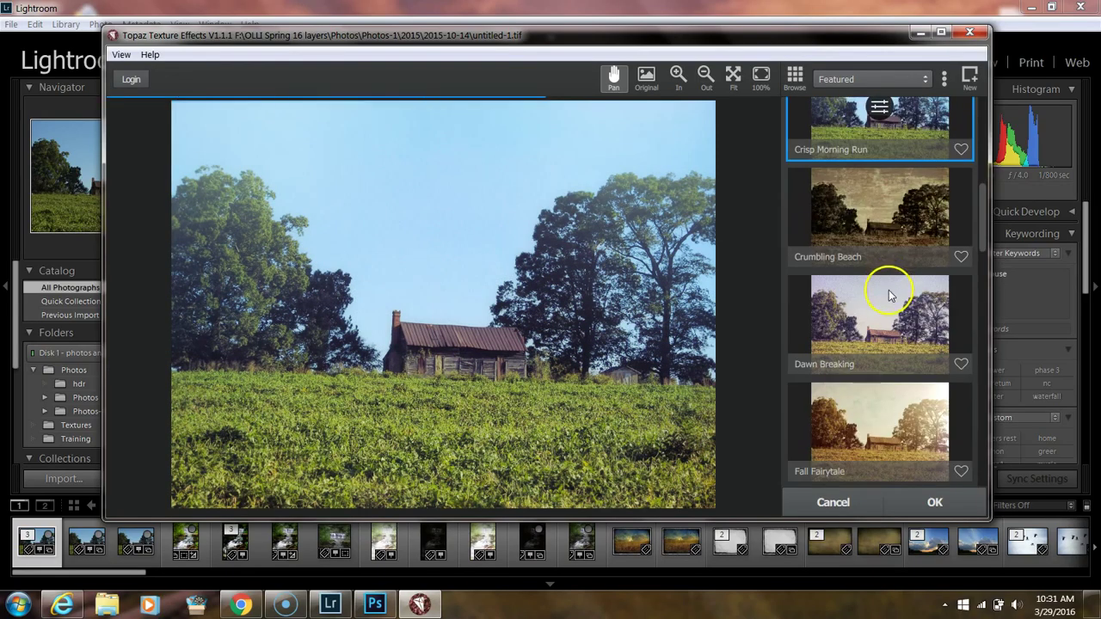
pyautogui.scroll(-1, 889, 297)
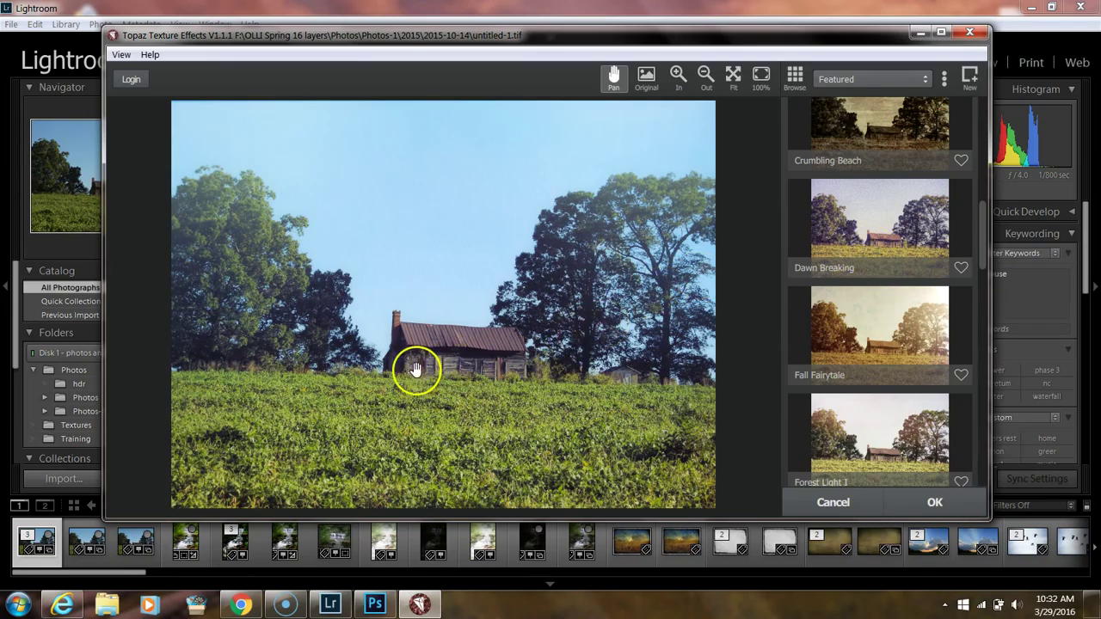
pyautogui.click(23, 573)
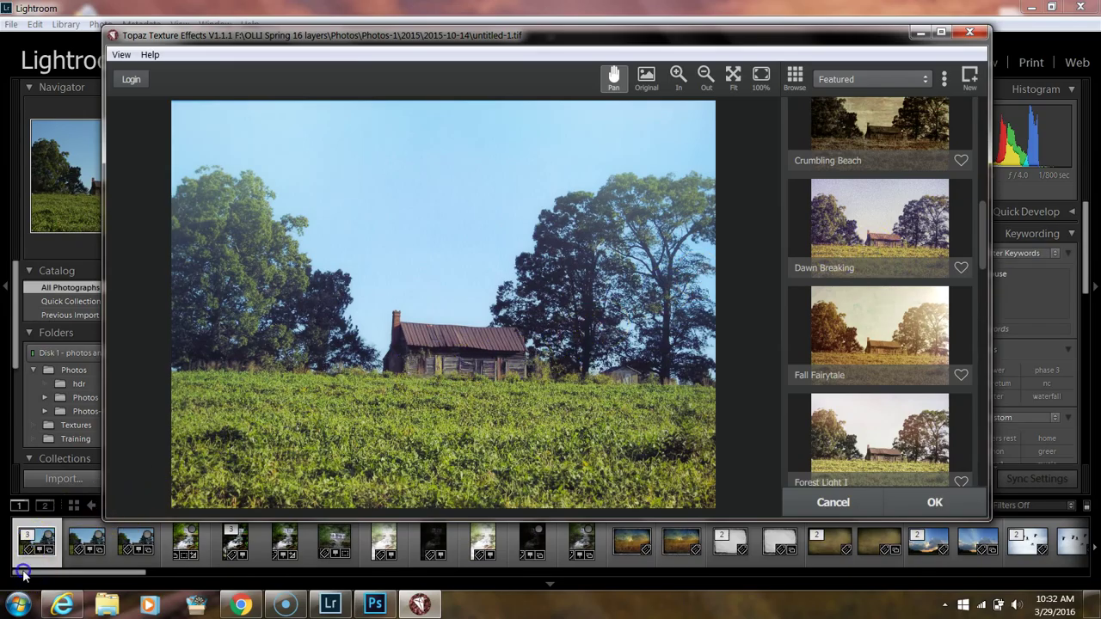